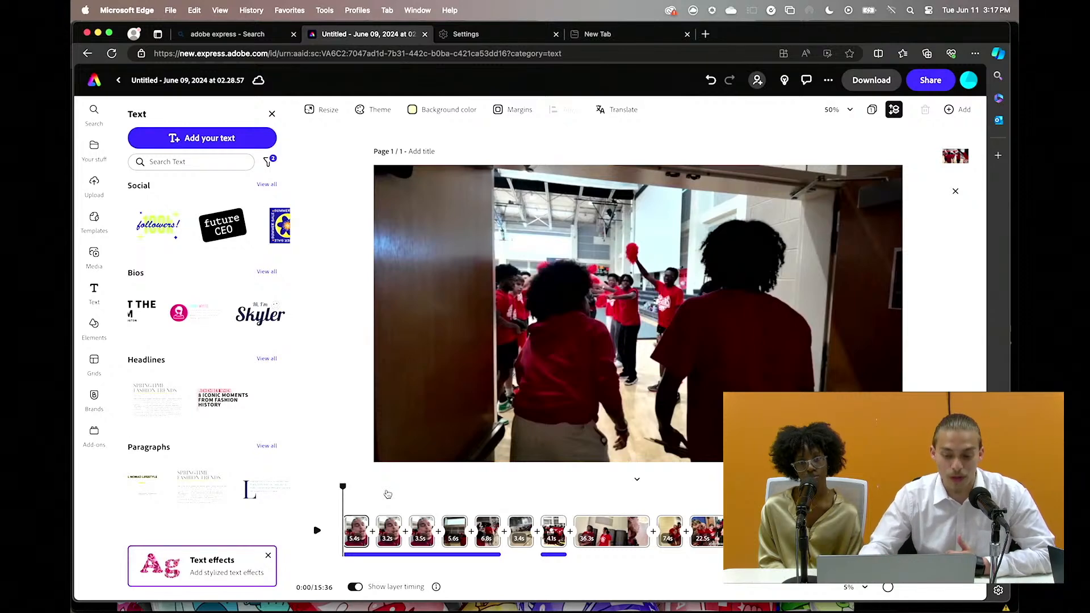
Play the video from the start, pause at the group photo, and move the playhead to 0:30 to show the "POWDER PUFF!" title
{"action": "left_click", "coordinate": [358, 495]}
{"action": "left_click_drag", "start_coordinate": [357, 487], "coordinate": [343, 490]}
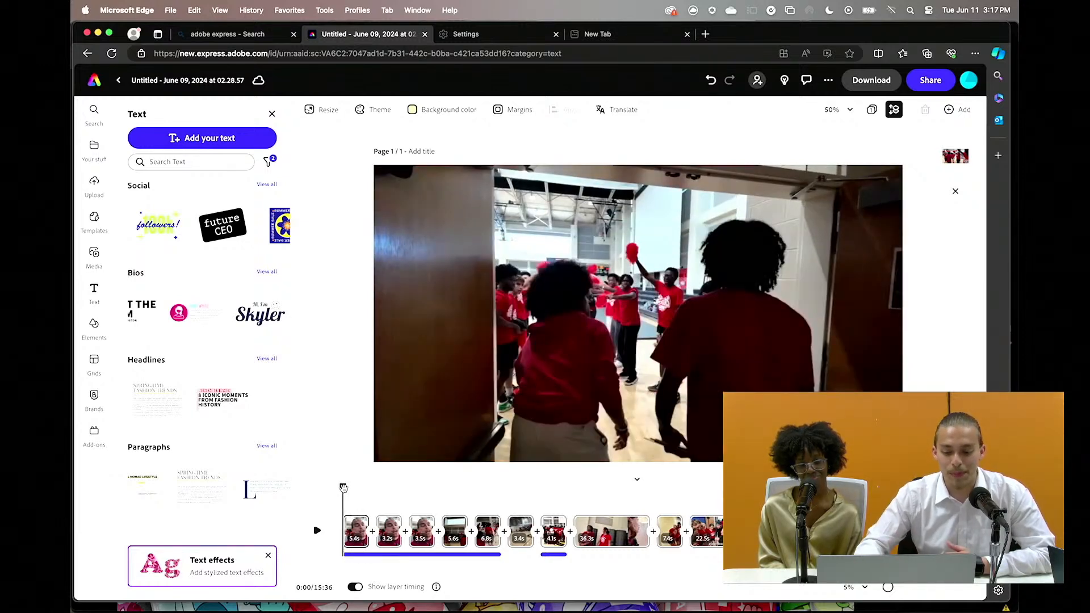
{"action": "left_click_drag", "start_coordinate": [343, 488], "coordinate": [371, 491]}
{"action": "key", "text": "XF86AudioMute"}
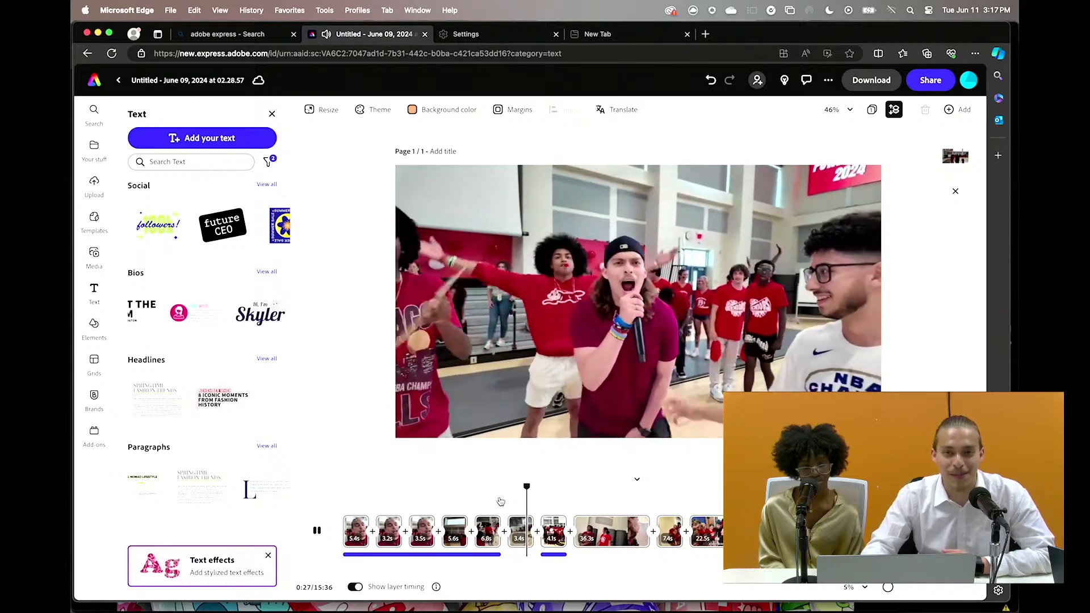
{"action": "key", "text": "space"}
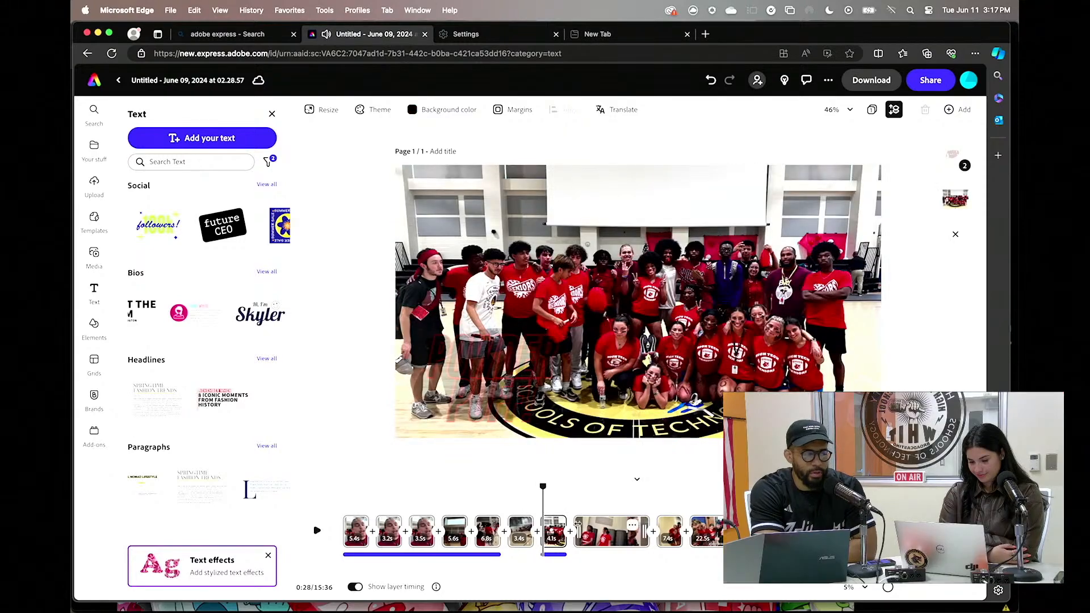
{"action": "left_click", "coordinate": [553, 498]}
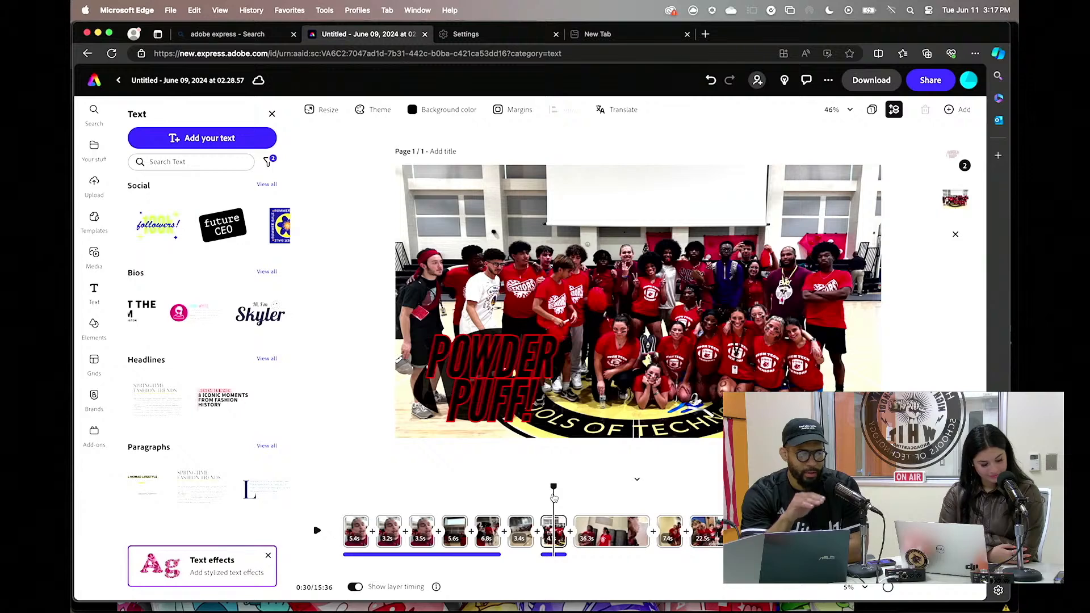
Select the first audio track, enlarge the timeline, and check where the track ends against the cut from the gym game to the announcer clip
{"action": "left_click", "coordinate": [486, 555]}
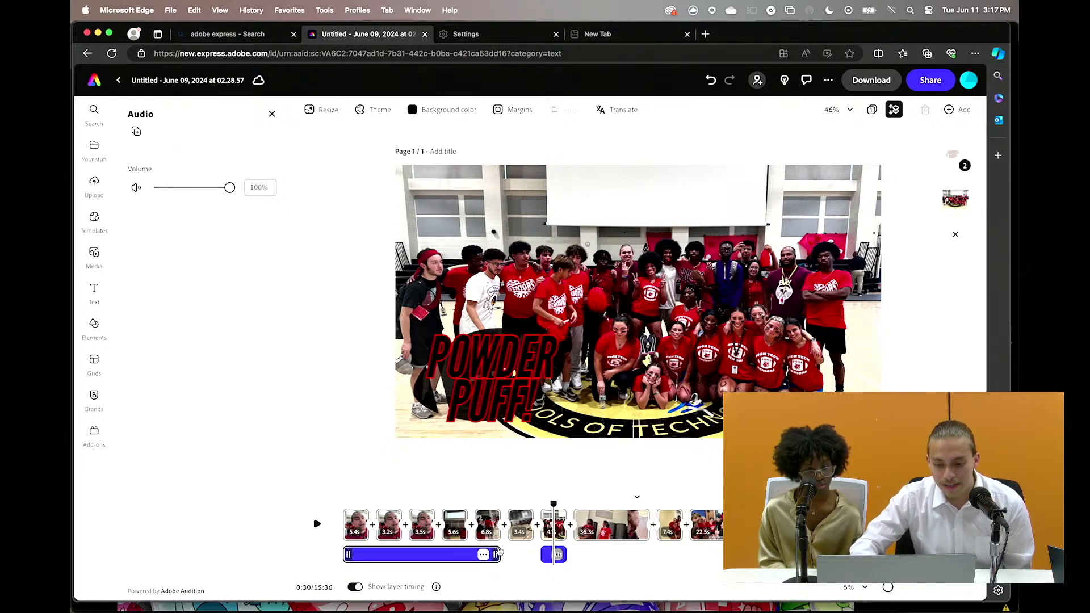
{"action": "left_click_drag", "start_coordinate": [887, 588], "coordinate": [927, 587]}
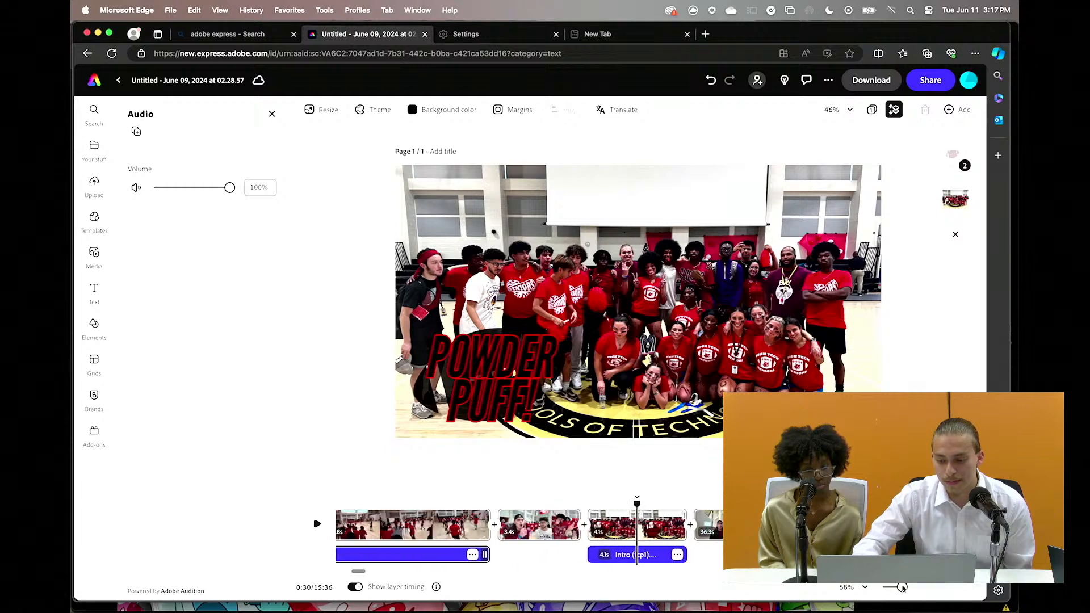
{"action": "scroll", "coordinate": [520, 518], "scroll_direction": "left", "scroll_amount": 5}
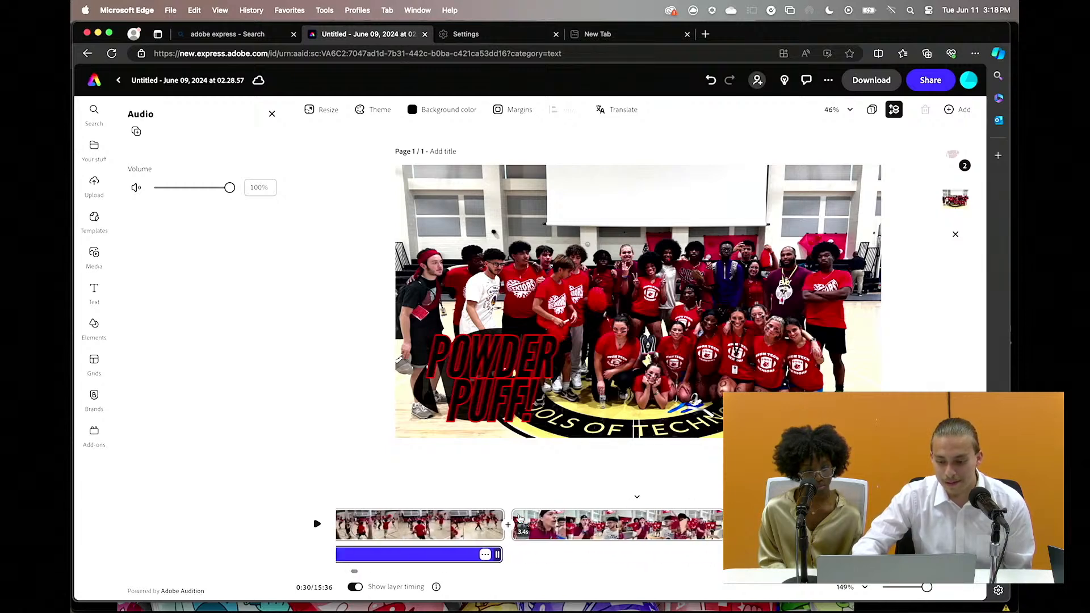
{"action": "left_click", "coordinate": [560, 531]}
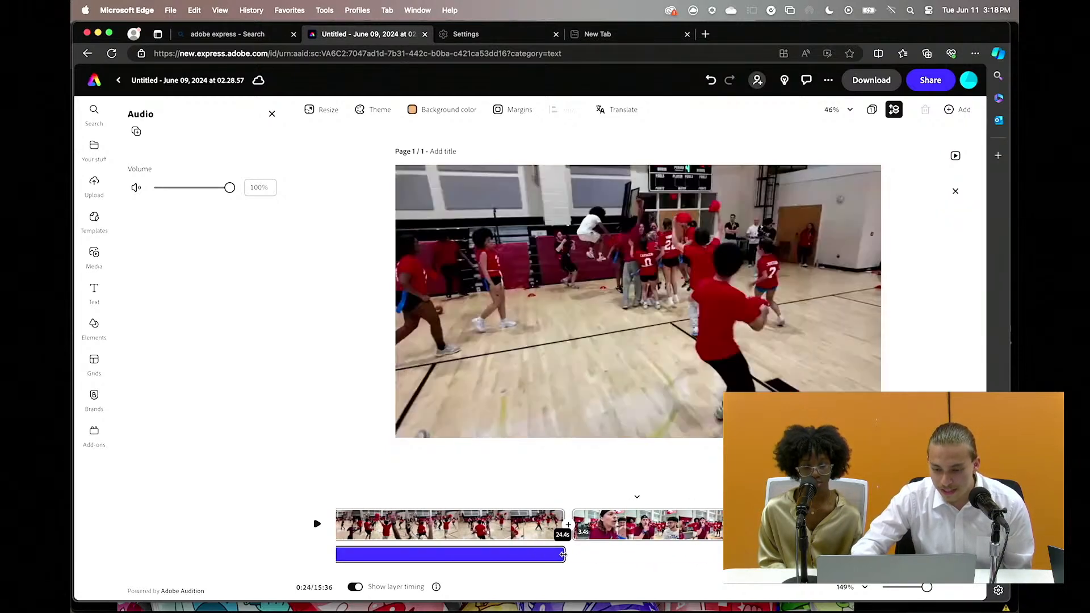
{"action": "left_click", "coordinate": [547, 505]}
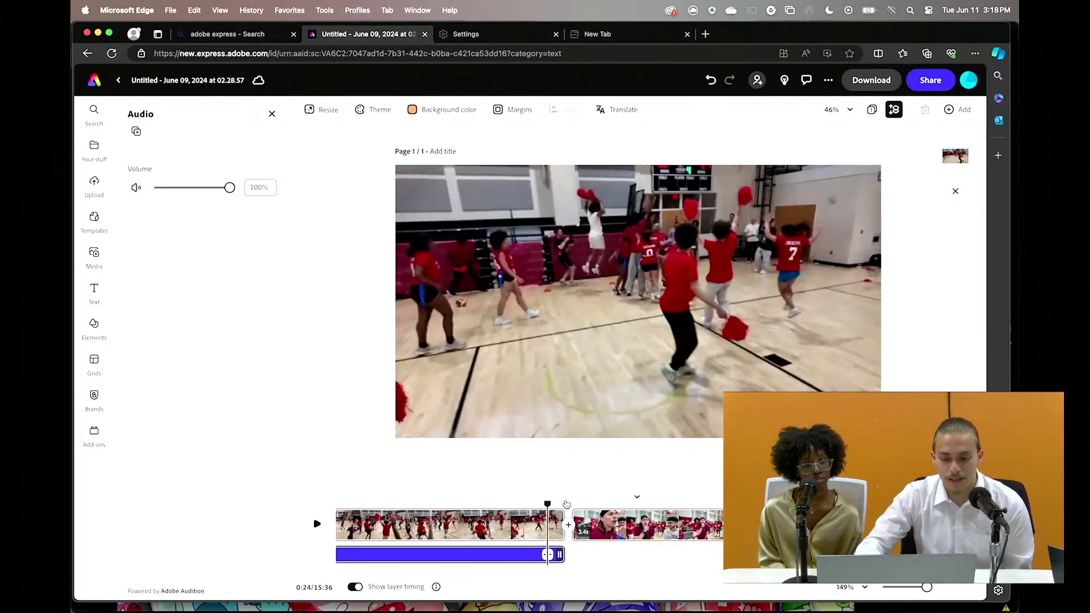
{"action": "left_click", "coordinate": [571, 504]}
{"action": "scroll", "coordinate": [580, 511], "scroll_direction": "right", "scroll_amount": 2}
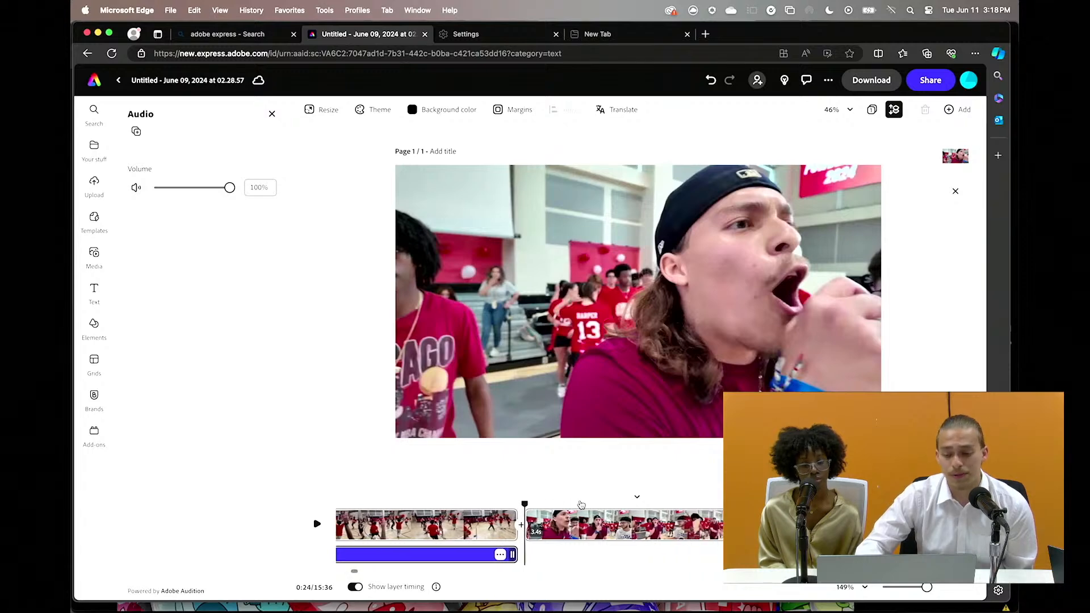
{"action": "left_click", "coordinate": [911, 588]}
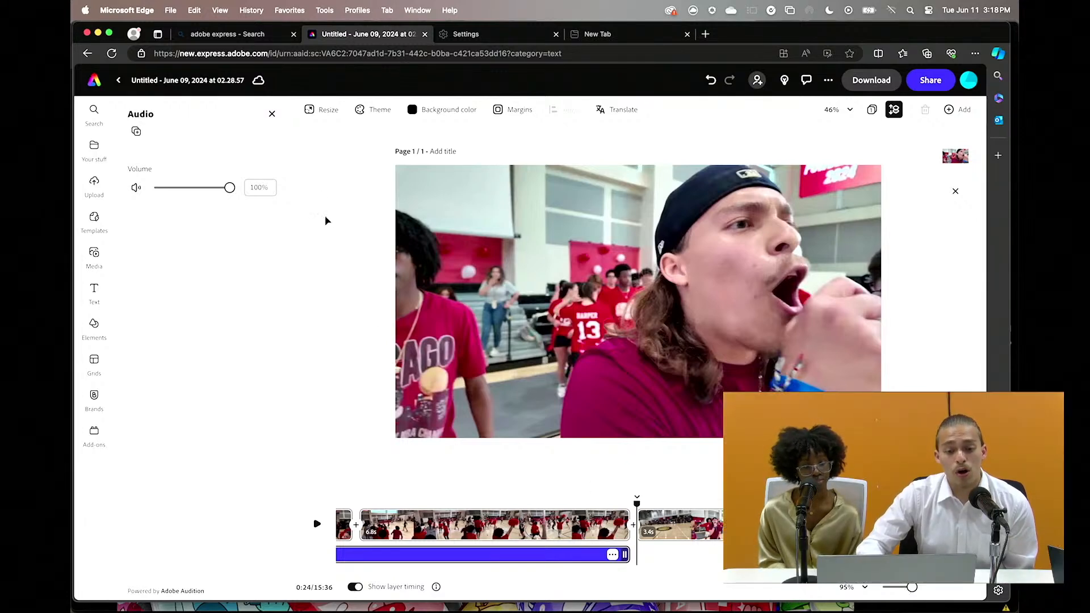
{"action": "left_click", "coordinate": [271, 114]}
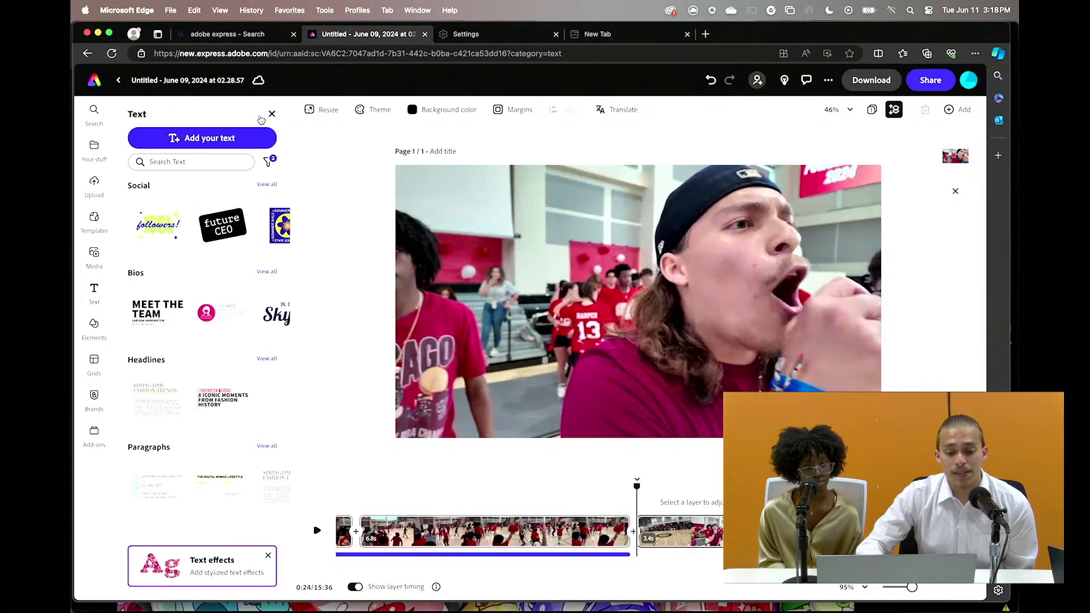
Browse the stock audio library by genre, from Background through World, without adding a track
{"action": "left_click", "coordinate": [94, 256]}
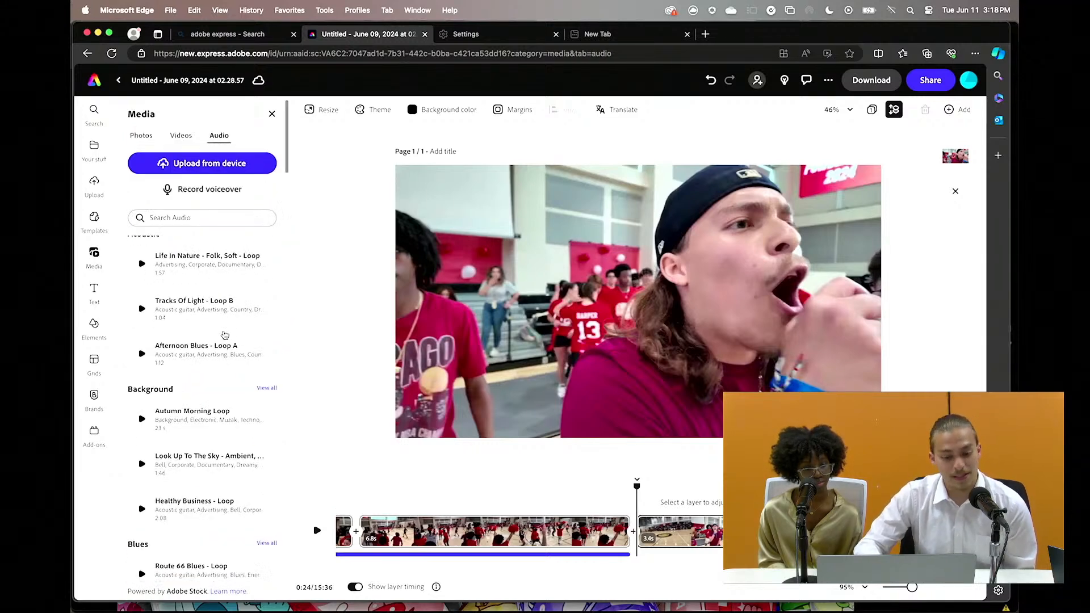
{"action": "scroll", "coordinate": [223, 334], "scroll_direction": "down", "scroll_amount": 3}
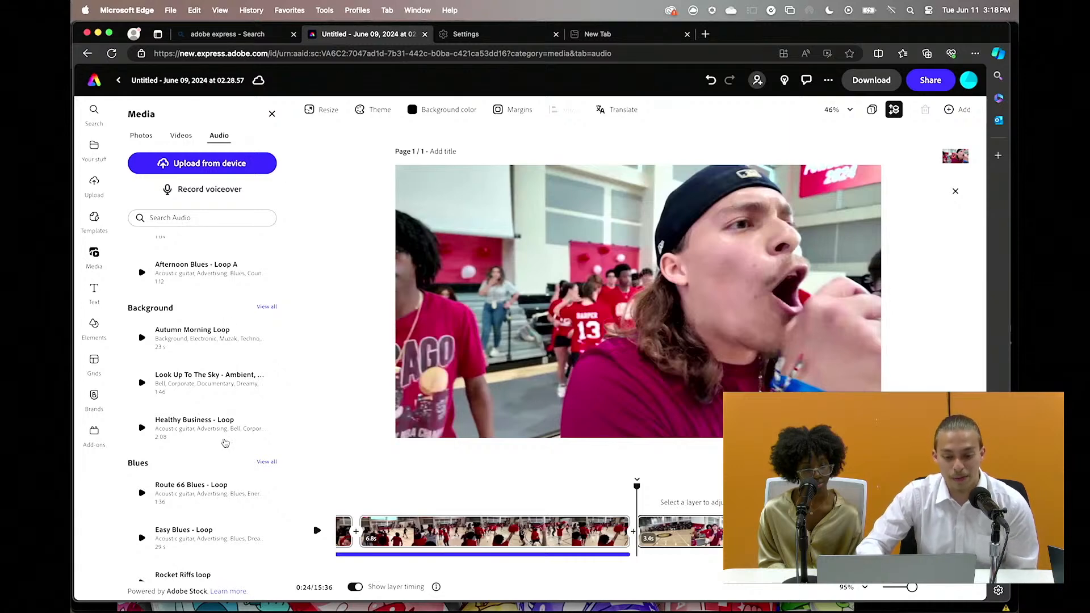
{"action": "scroll", "coordinate": [225, 443], "scroll_direction": "down", "scroll_amount": 15}
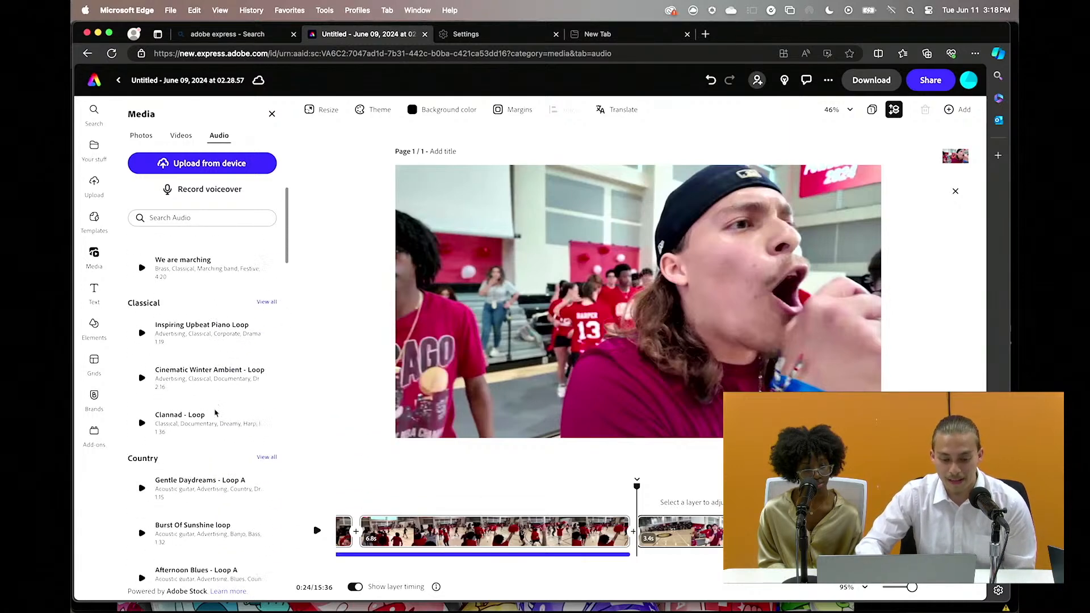
{"action": "scroll", "coordinate": [216, 412], "scroll_direction": "down", "scroll_amount": 4}
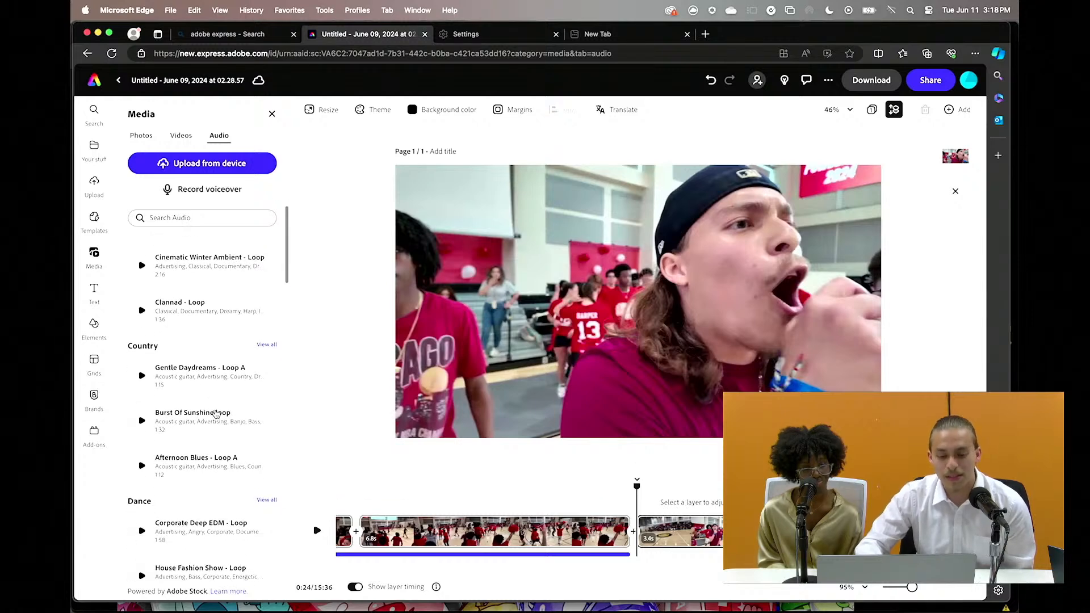
{"action": "scroll", "coordinate": [216, 414], "scroll_direction": "down", "scroll_amount": 2}
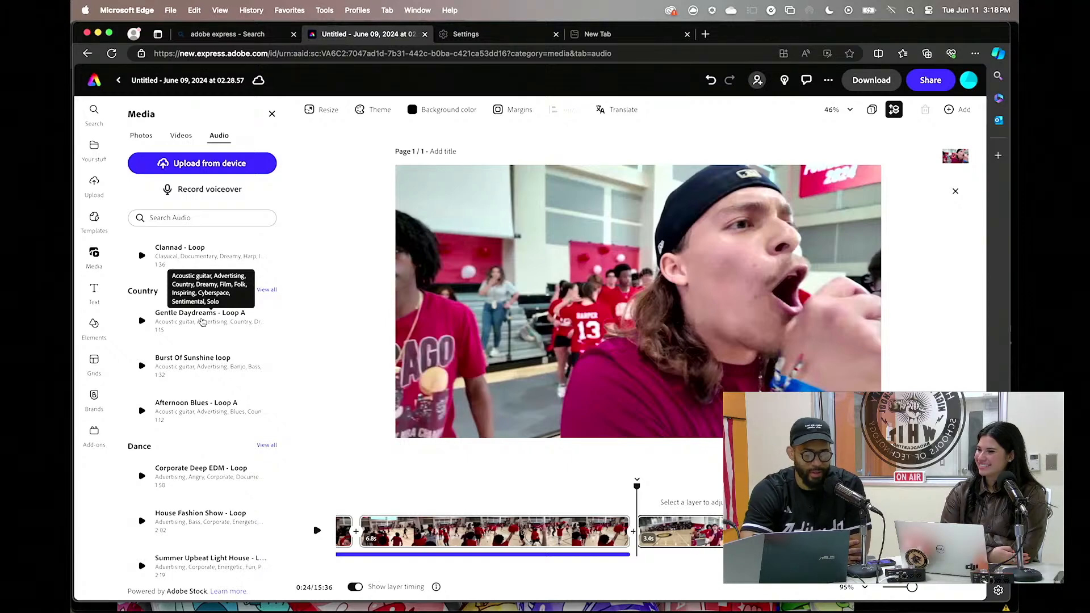
{"action": "scroll", "coordinate": [235, 396], "scroll_direction": "down", "scroll_amount": 1}
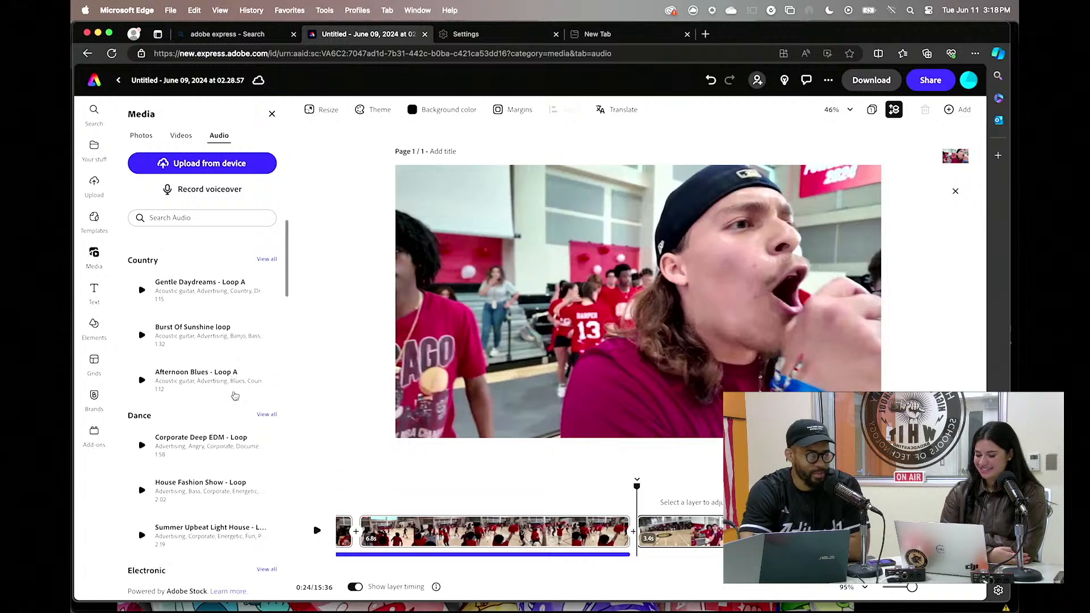
{"action": "scroll", "coordinate": [235, 396], "scroll_direction": "up", "scroll_amount": 1}
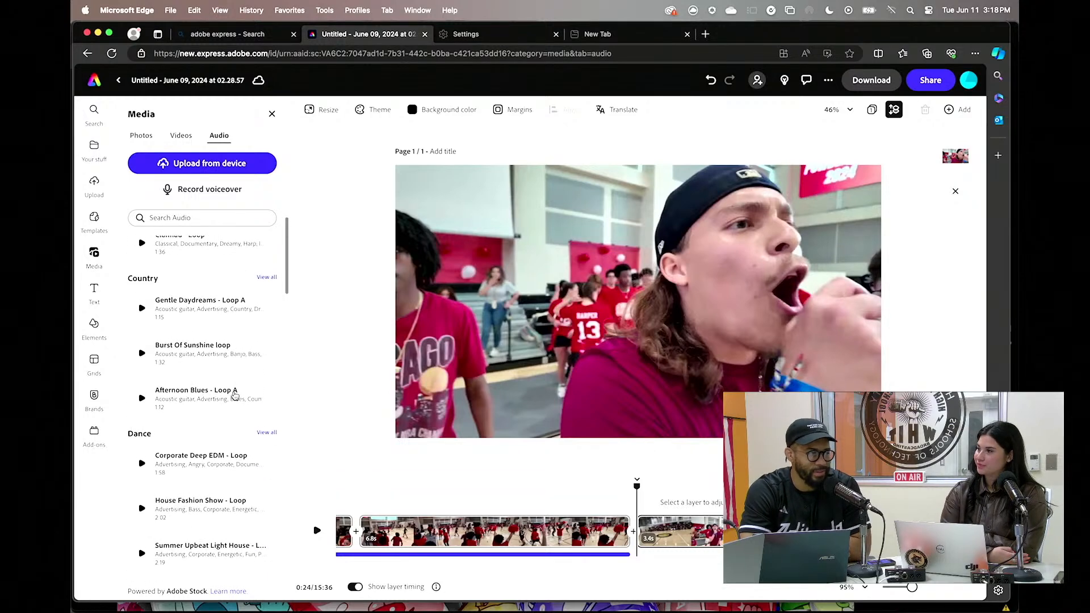
{"action": "scroll", "coordinate": [221, 392], "scroll_direction": "down", "scroll_amount": 5}
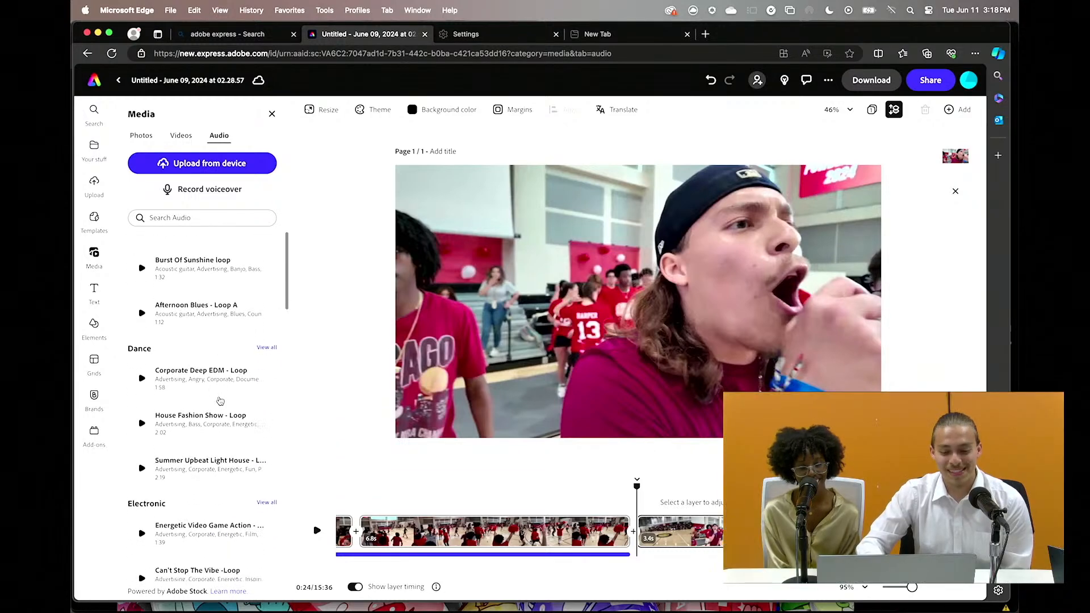
{"action": "scroll", "coordinate": [191, 375], "scroll_direction": "down", "scroll_amount": 6}
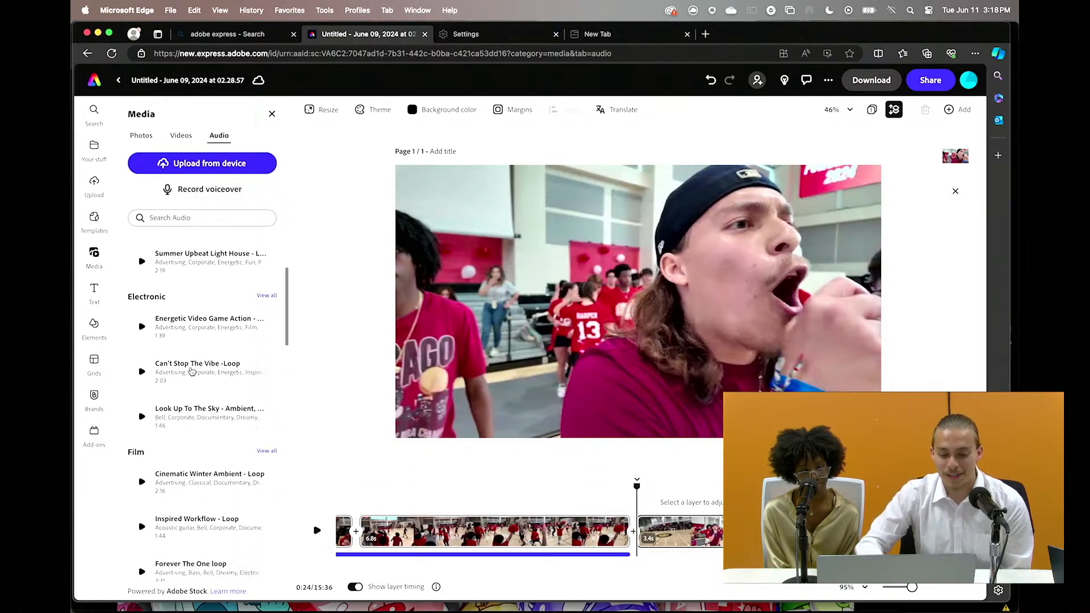
{"action": "scroll", "coordinate": [191, 372], "scroll_direction": "down", "scroll_amount": 2}
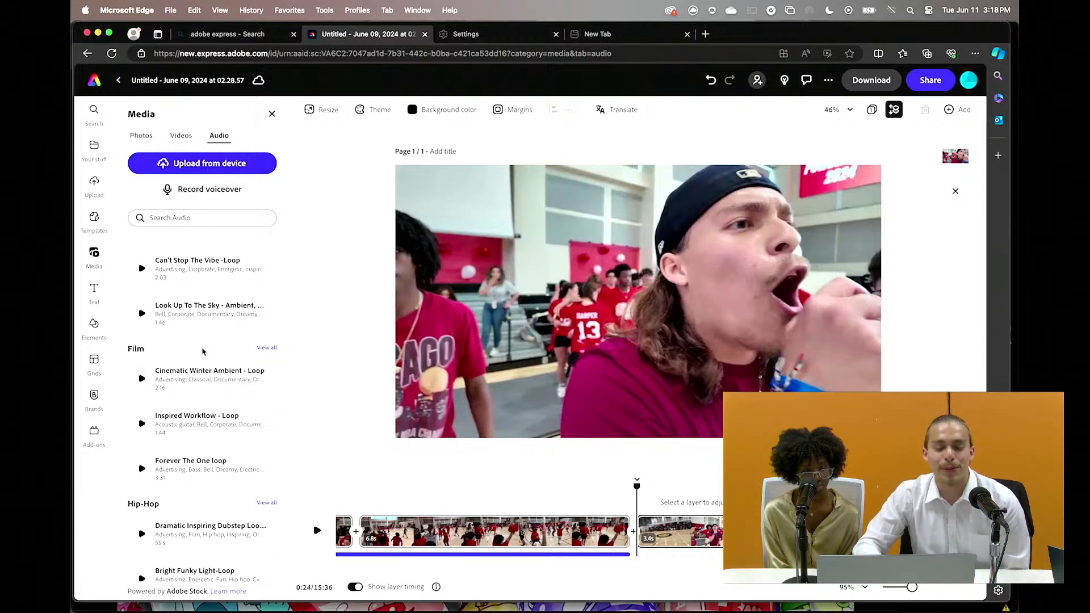
{"action": "scroll", "coordinate": [199, 364], "scroll_direction": "down", "scroll_amount": 6}
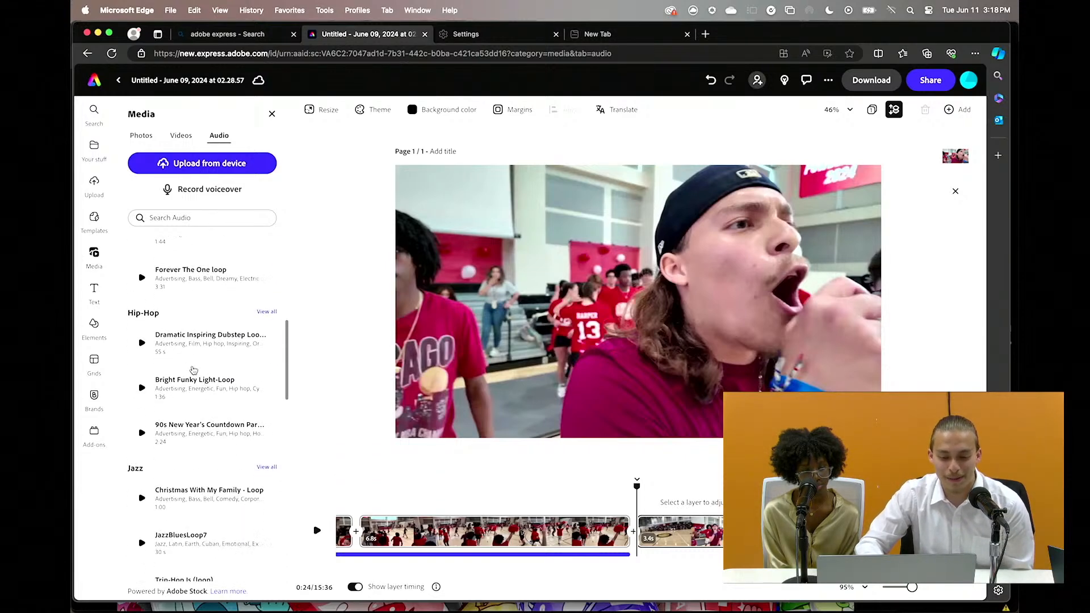
{"action": "scroll", "coordinate": [196, 392], "scroll_direction": "down", "scroll_amount": 7}
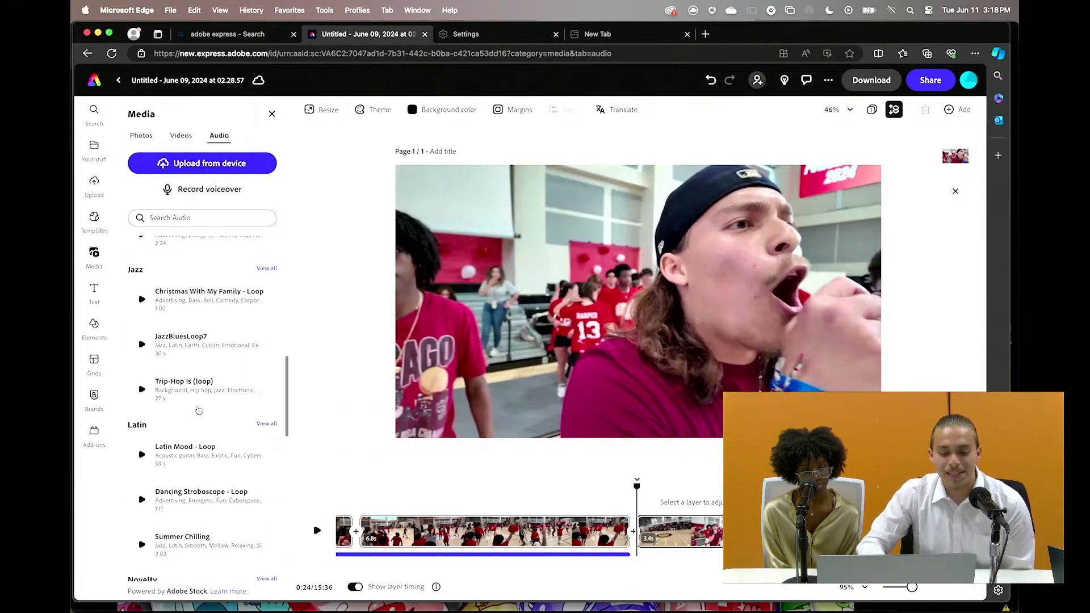
{"action": "scroll", "coordinate": [199, 410], "scroll_direction": "down", "scroll_amount": 13}
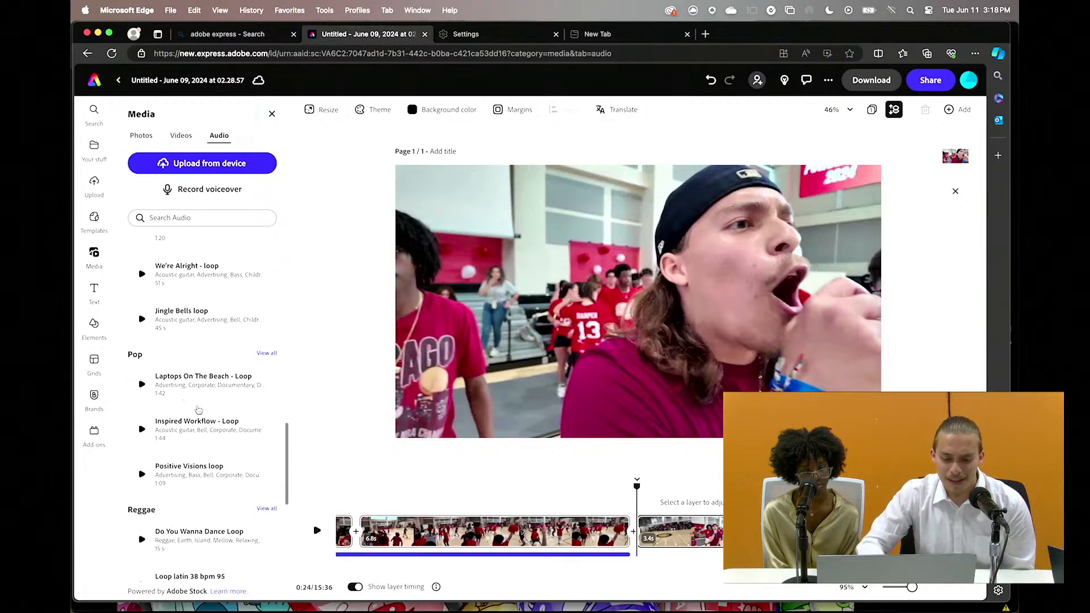
{"action": "scroll", "coordinate": [199, 409], "scroll_direction": "down", "scroll_amount": 15}
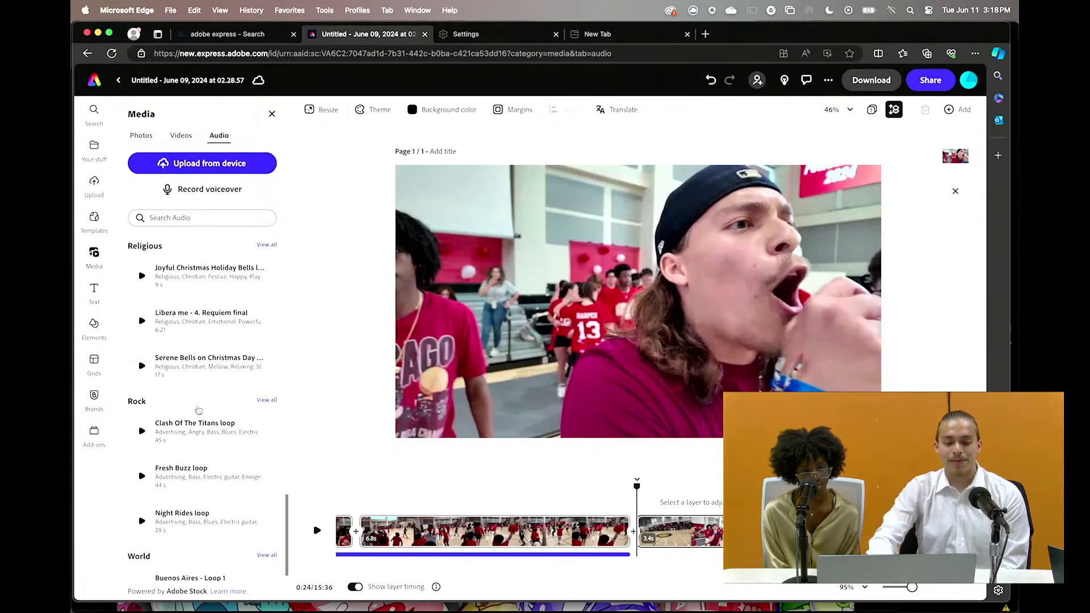
{"action": "scroll", "coordinate": [199, 409], "scroll_direction": "down", "scroll_amount": 5}
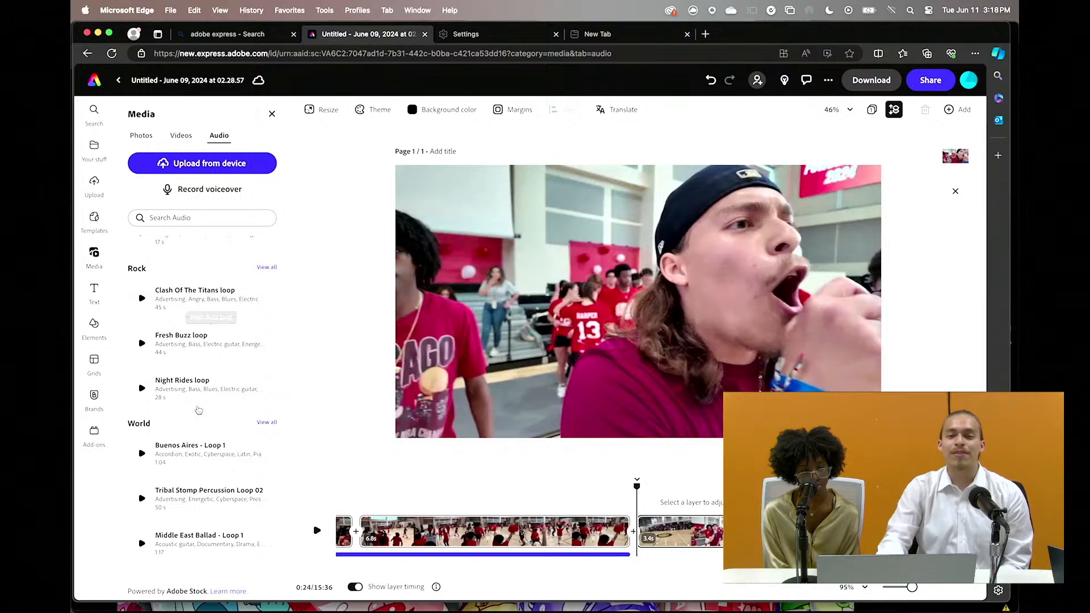
{"action": "left_click", "coordinate": [272, 114]}
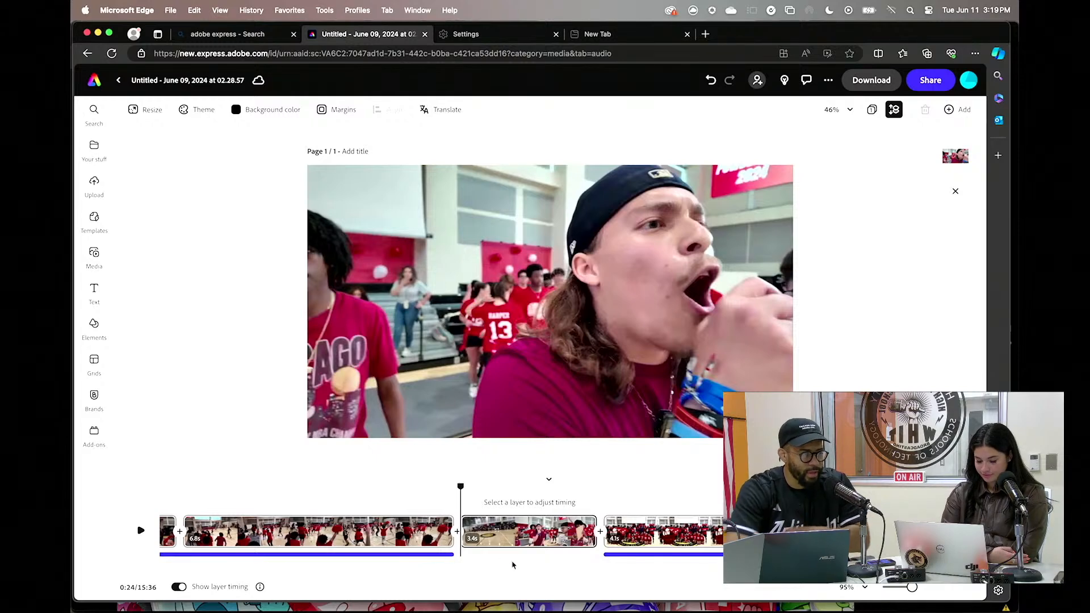
Select the first audio track and examine the enlarged timeline from the silent announcer clip to the Intro (fcp1).mp3 track under the group photo
{"action": "left_click", "coordinate": [419, 555]}
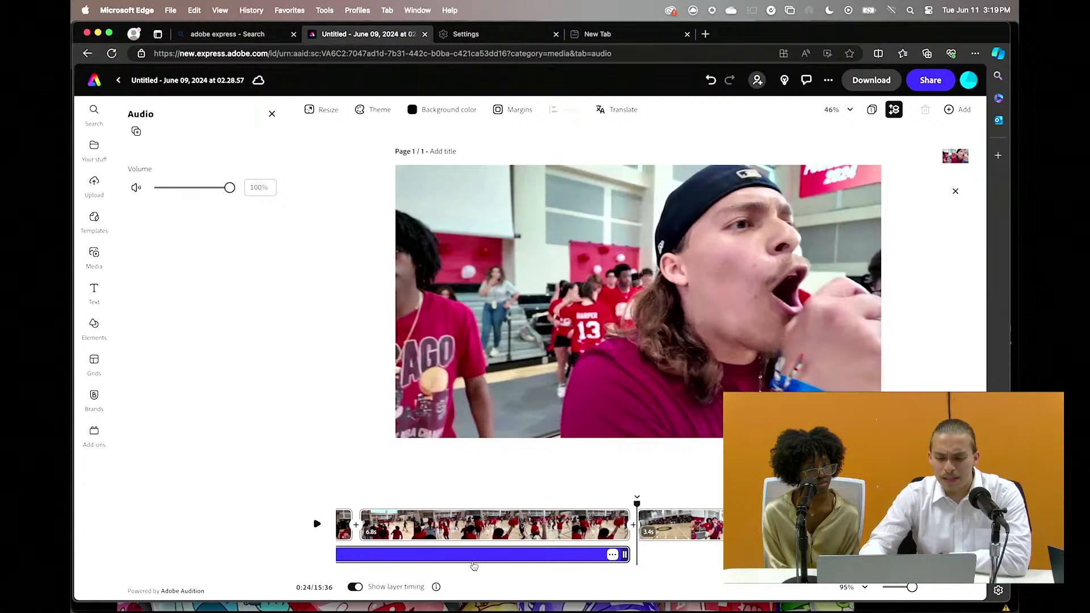
{"action": "mouse_move", "coordinate": [912, 590]}
{"action": "left_mouse_down"}
{"action": "mouse_move", "coordinate": [954, 588]}
{"action": "mouse_move", "coordinate": [929, 588]}
{"action": "left_mouse_up"}
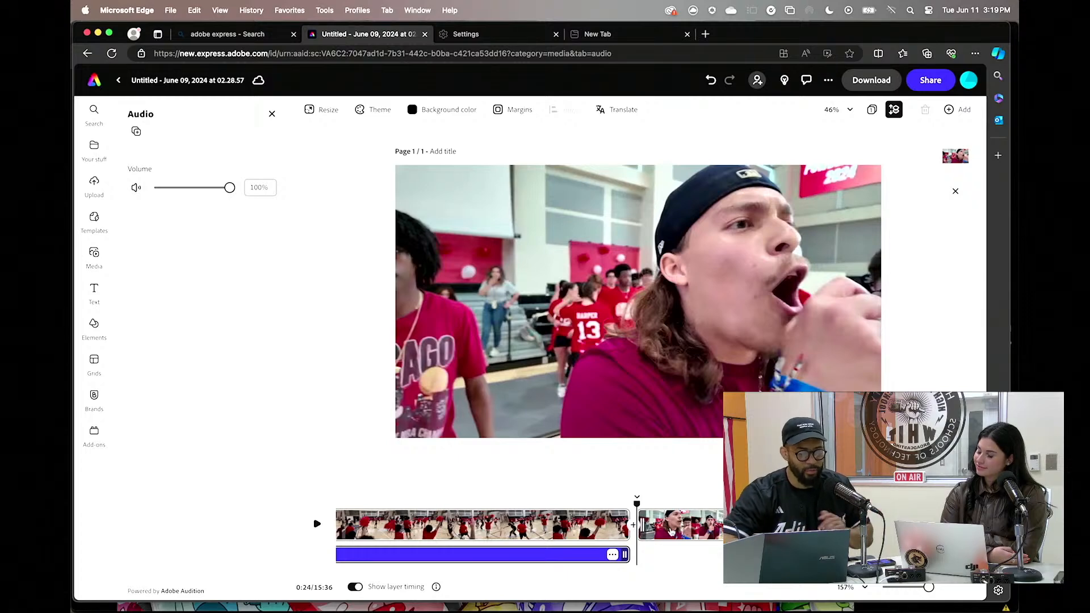
{"action": "scroll", "coordinate": [672, 532], "scroll_direction": "right", "scroll_amount": 5}
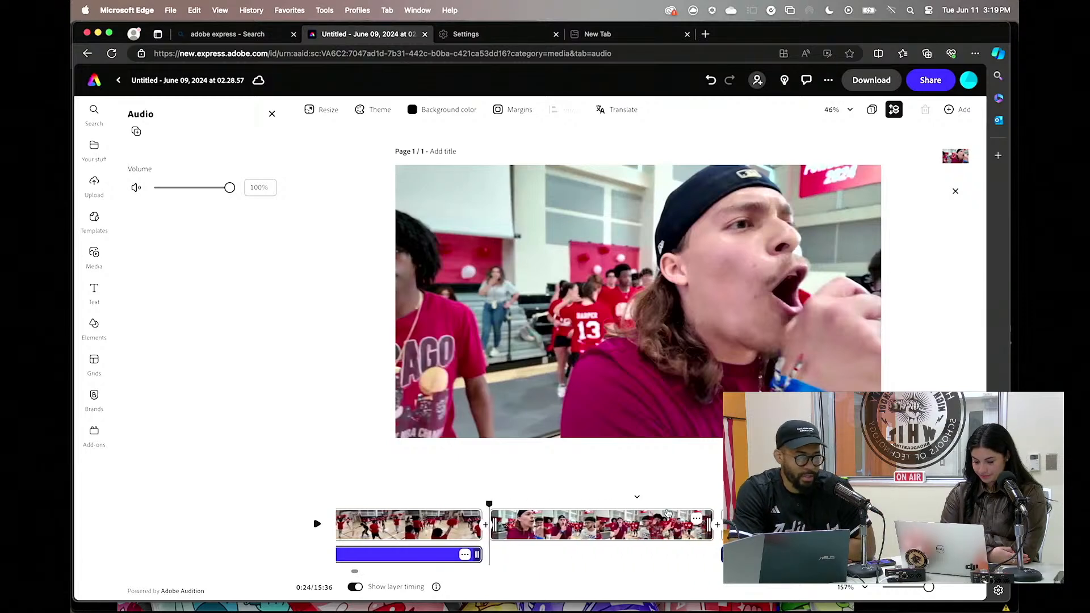
{"action": "left_click", "coordinate": [669, 504]}
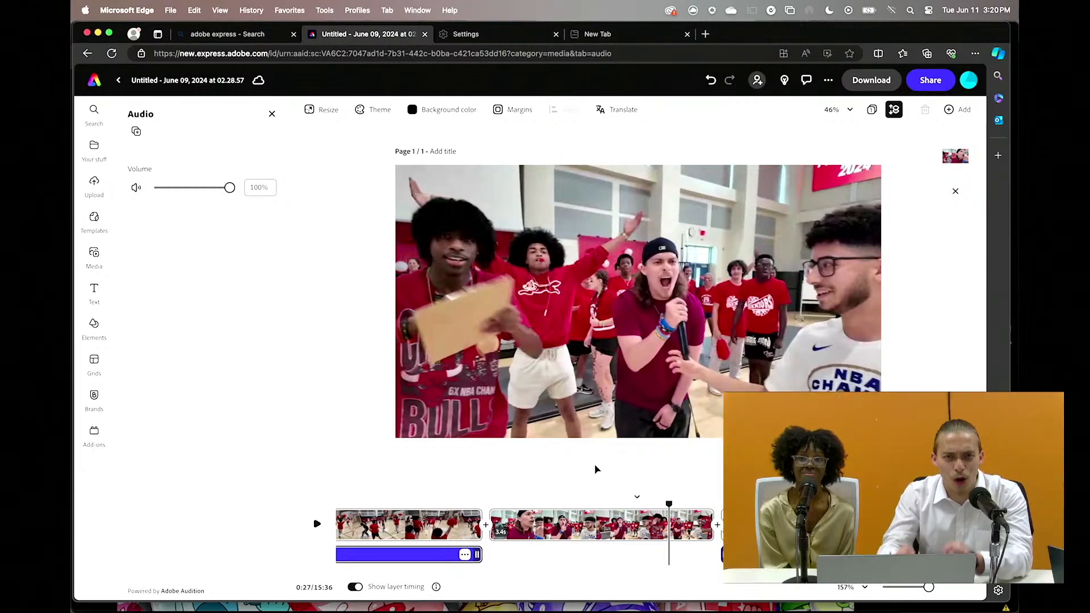
{"action": "left_click", "coordinate": [690, 505]}
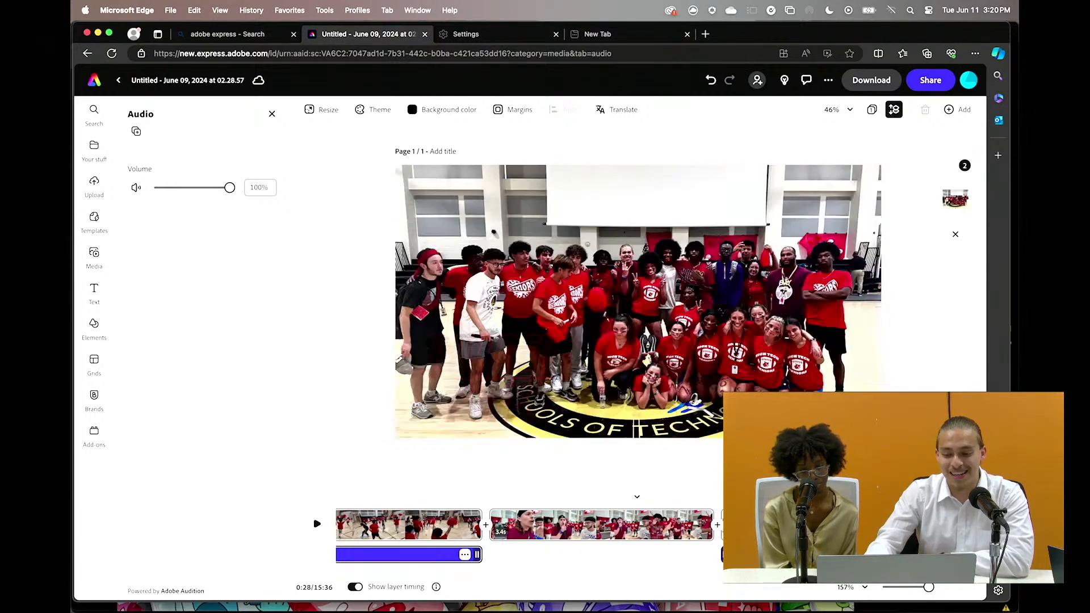
{"action": "scroll", "coordinate": [687, 508], "scroll_direction": "right", "scroll_amount": 5}
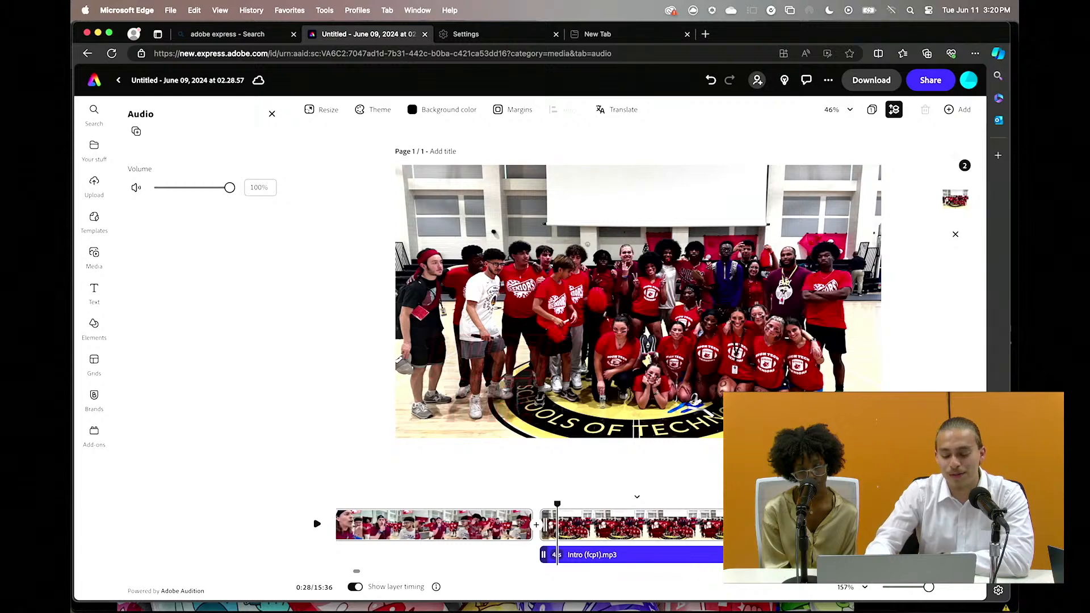
{"action": "left_click", "coordinate": [638, 505]}
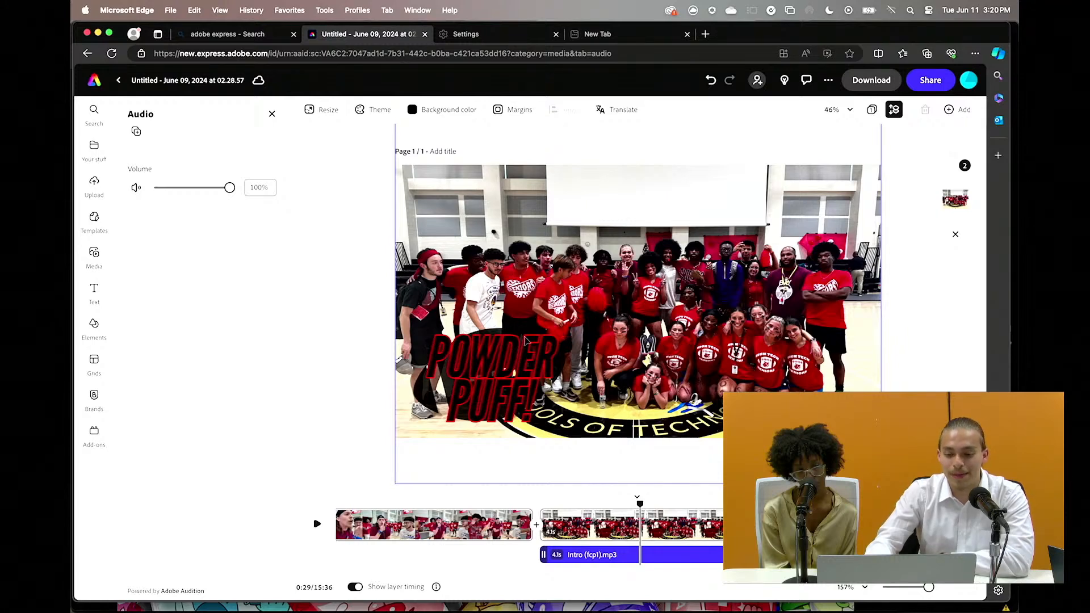
Search the text template library for football designs
{"action": "left_click", "coordinate": [488, 344]}
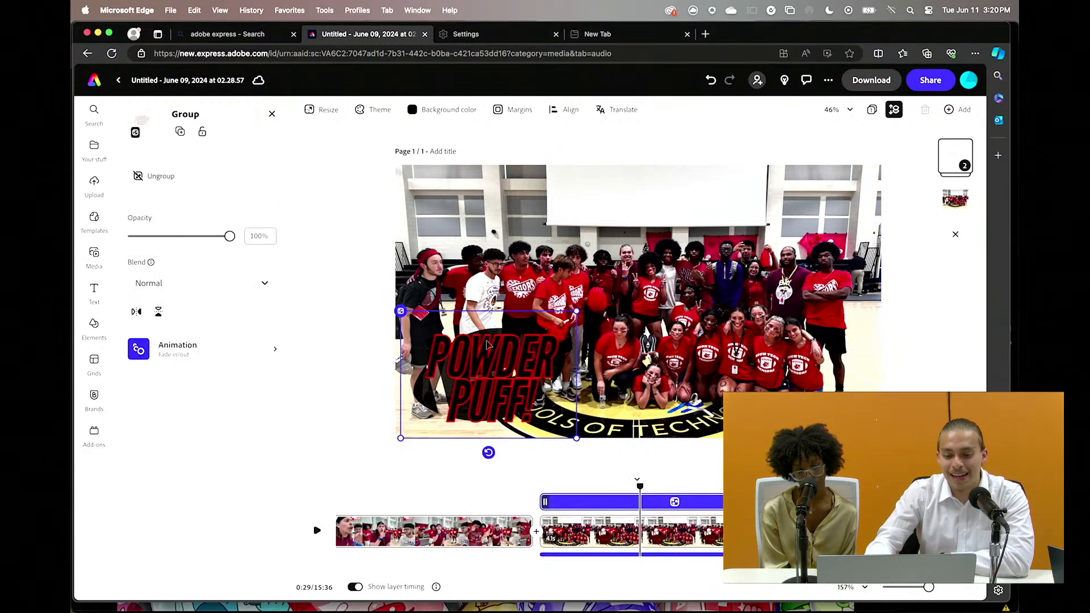
{"action": "left_click", "coordinate": [272, 113]}
{"action": "left_click", "coordinate": [94, 290]}
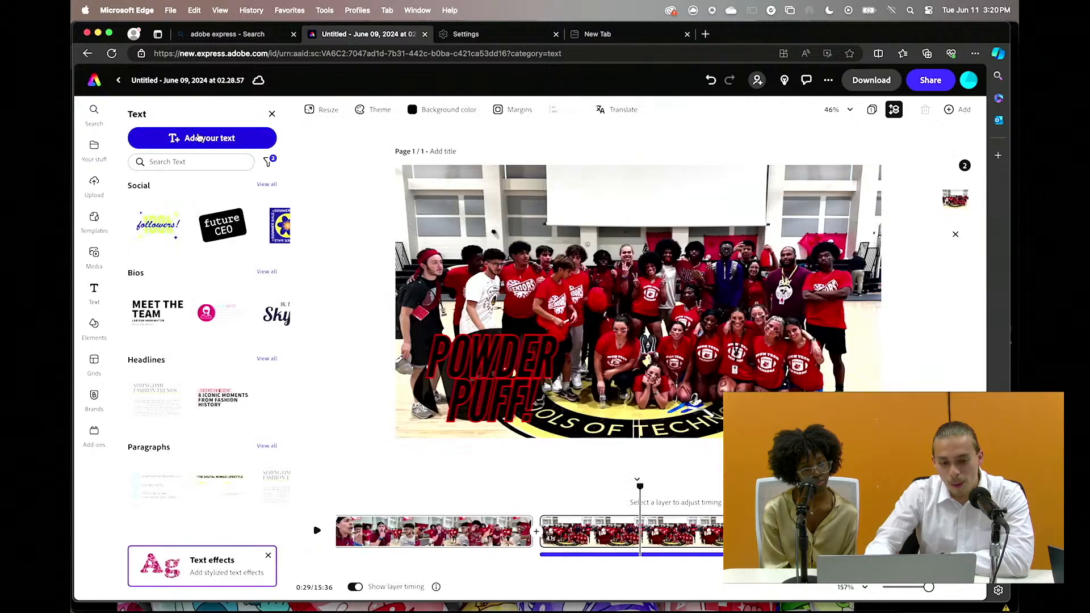
{"action": "left_click", "coordinate": [189, 163]}
{"action": "type", "text": "foo"}
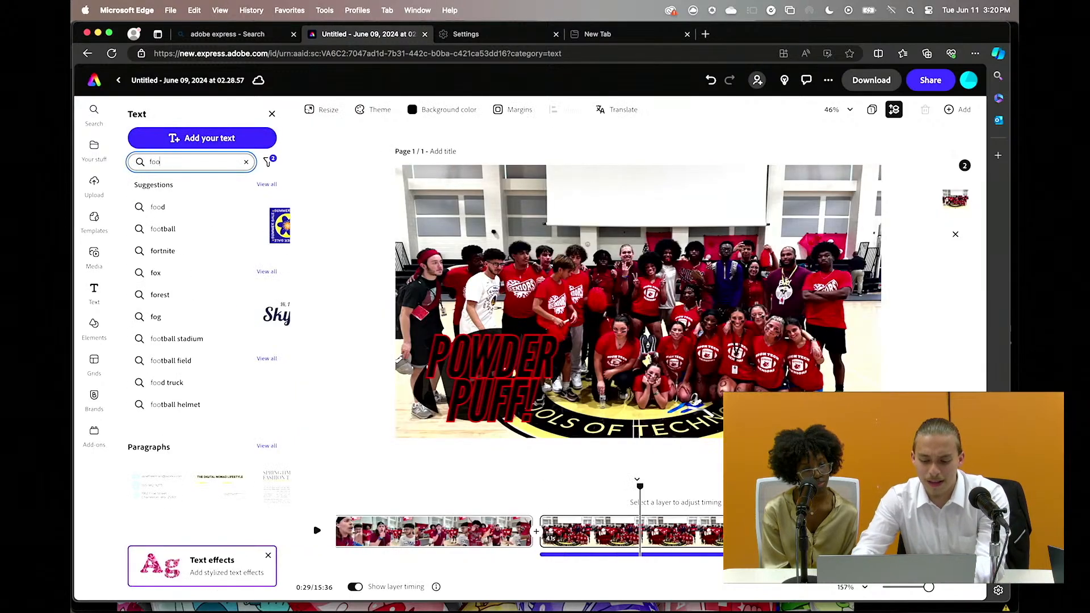
{"action": "type", "text": "tblal"}
{"action": "key", "text": "BackSpace"}
{"action": "key", "text": "BackSpace"}
{"action": "key", "text": "BackSpace"}
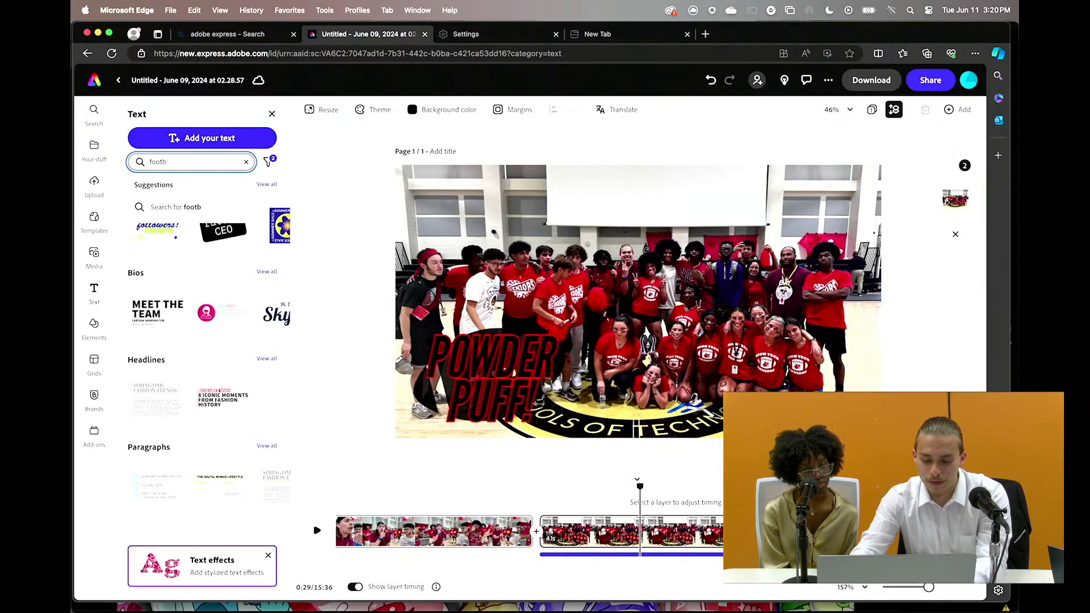
{"action": "type", "text": "all"}
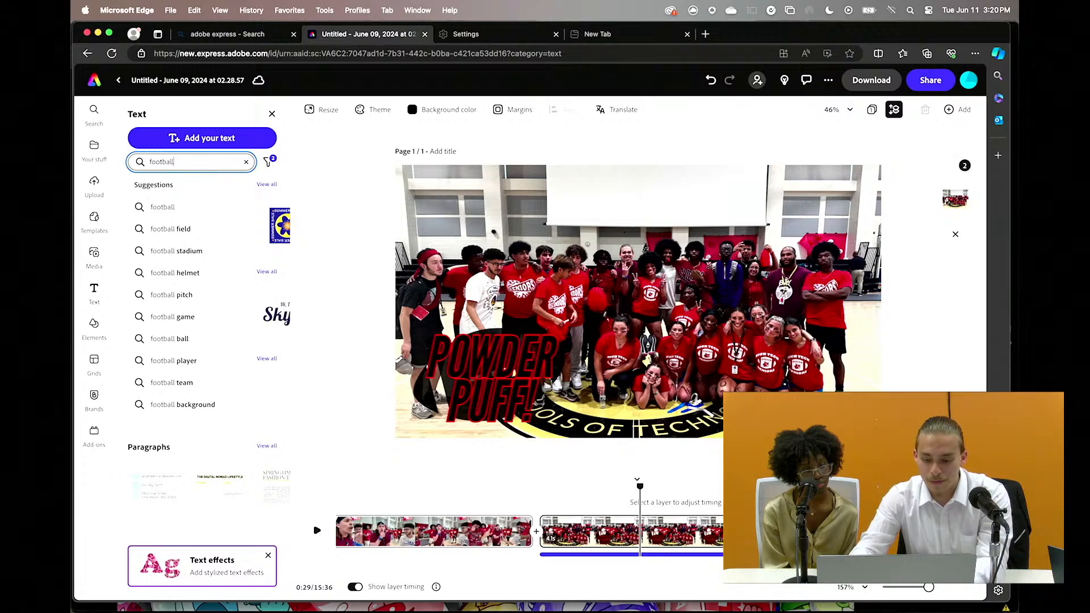
{"action": "key", "text": "Return"}
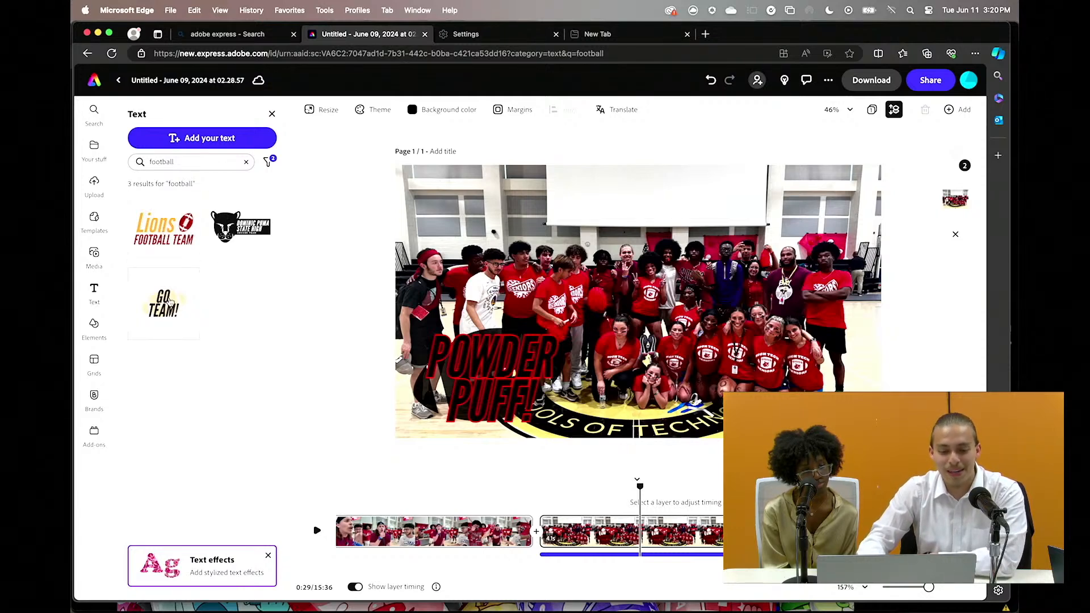
Move the "POWDER PUFF!" text off the football icon and back within their group, and undo the moves
{"action": "left_click", "coordinate": [511, 359]}
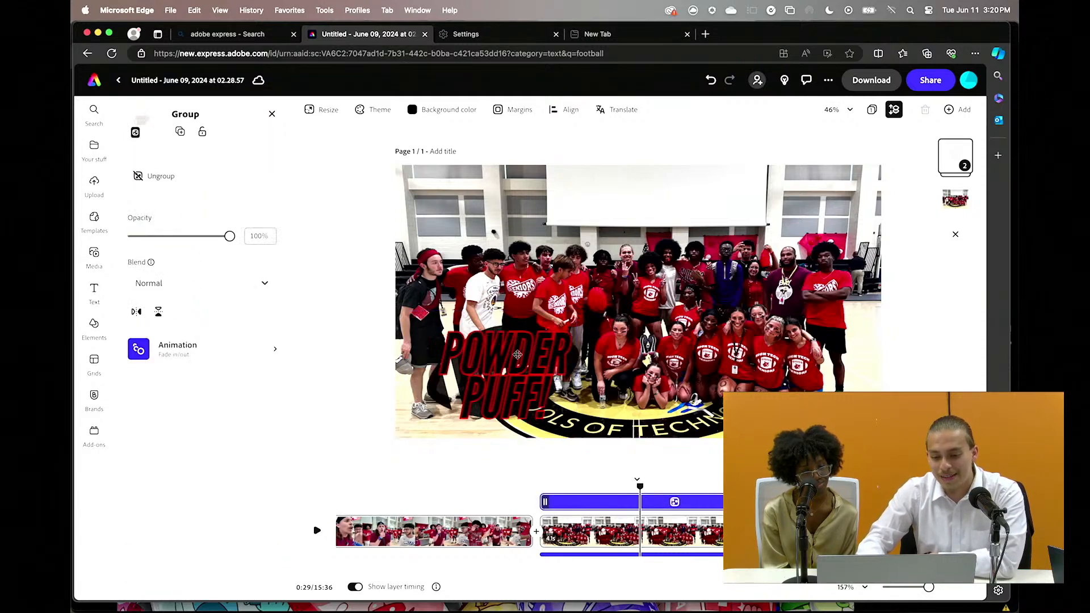
{"action": "left_click", "coordinate": [498, 364]}
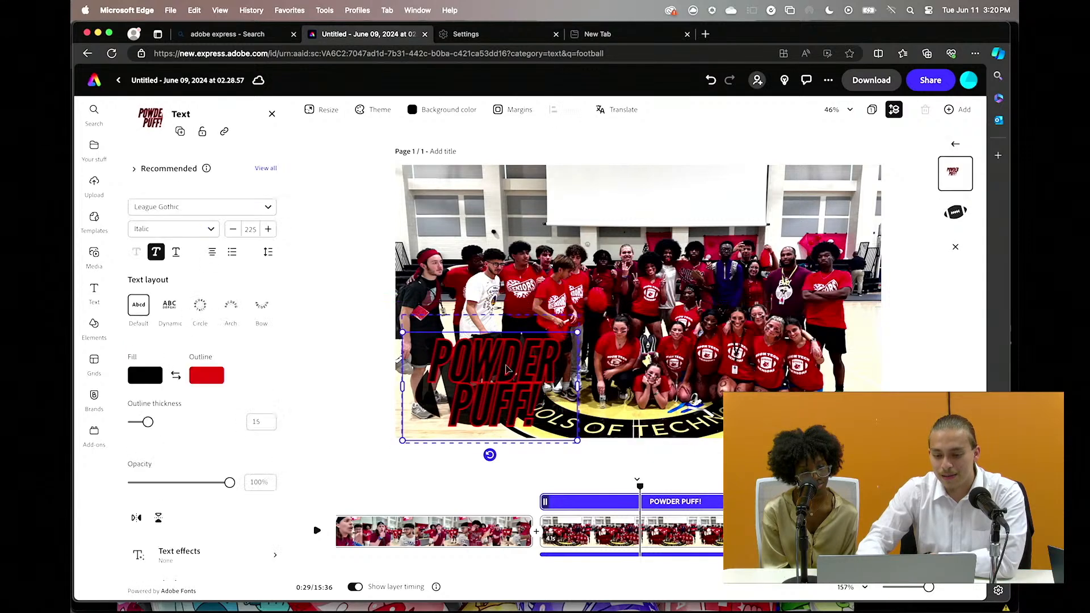
{"action": "left_click_drag", "start_coordinate": [499, 364], "coordinate": [615, 357]}
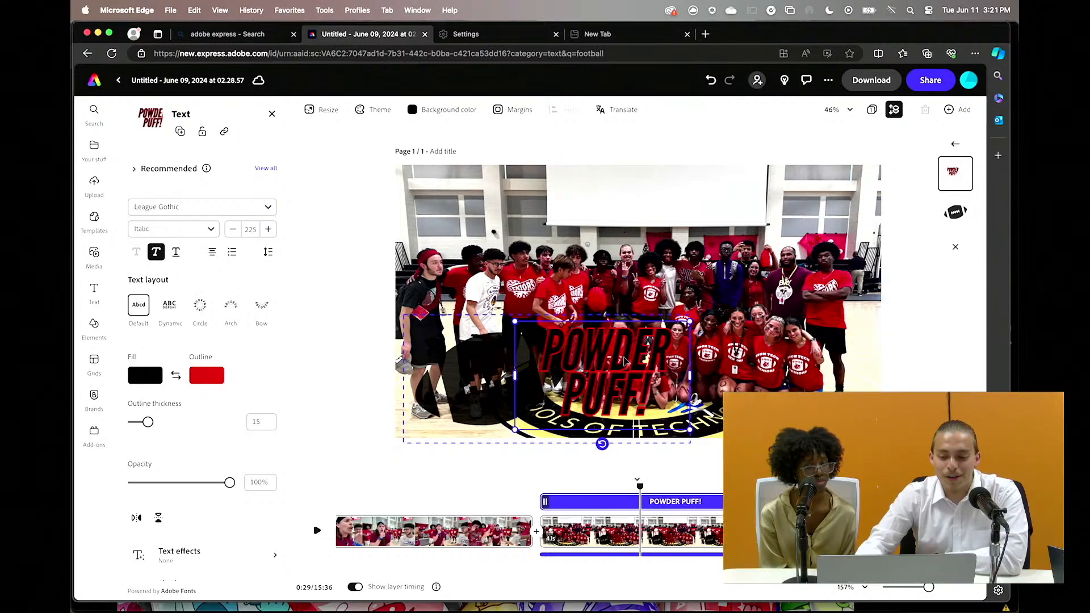
{"action": "left_click", "coordinate": [474, 372]}
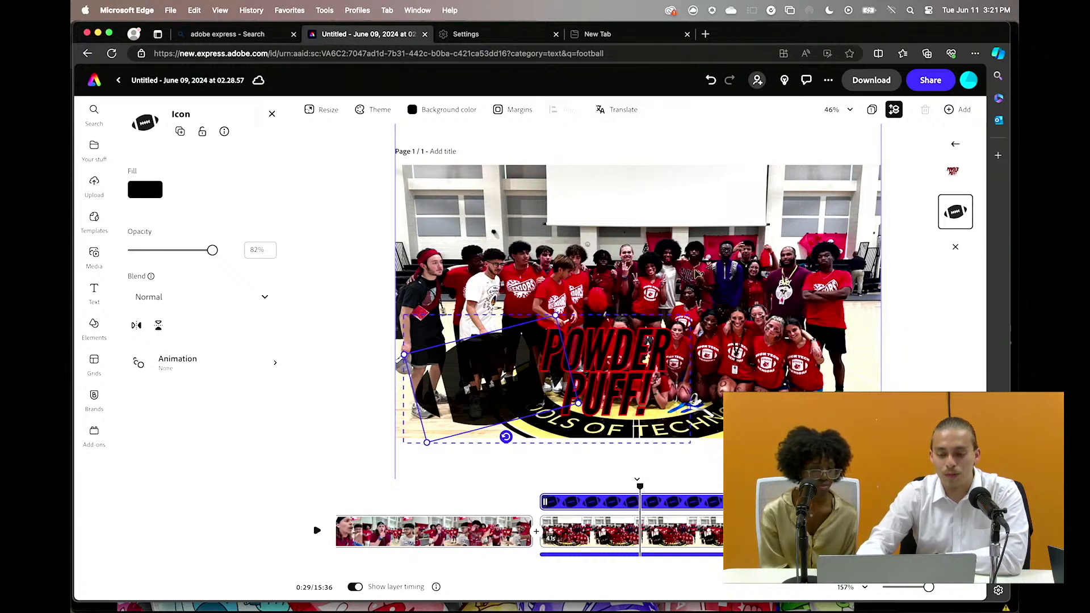
{"action": "left_click", "coordinate": [611, 351]}
{"action": "left_click_drag", "start_coordinate": [610, 351], "coordinate": [498, 360]}
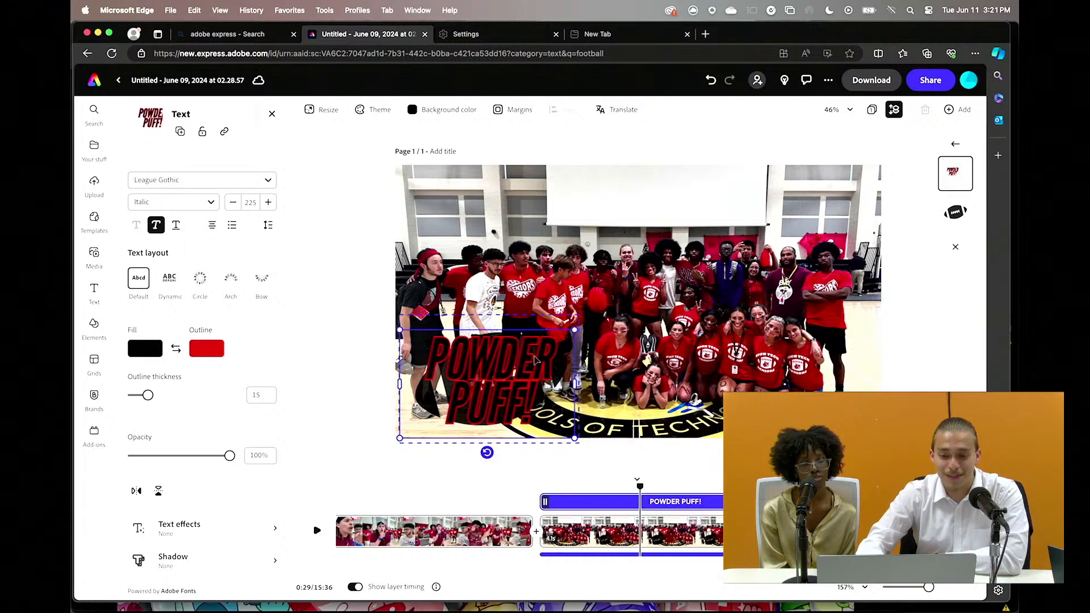
{"action": "key", "text": "super+z"}
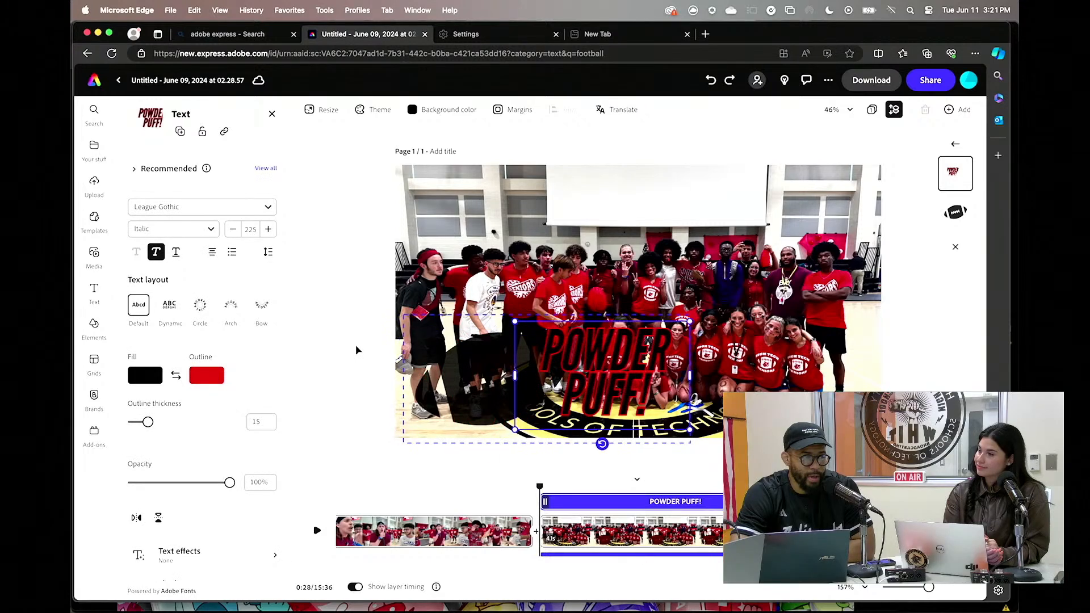
{"action": "key", "text": "super+z"}
{"action": "left_click", "coordinate": [356, 350]}
Set the fill of the "POWDER PUFF!" text to a custom red
{"action": "double_click", "coordinate": [489, 367]}
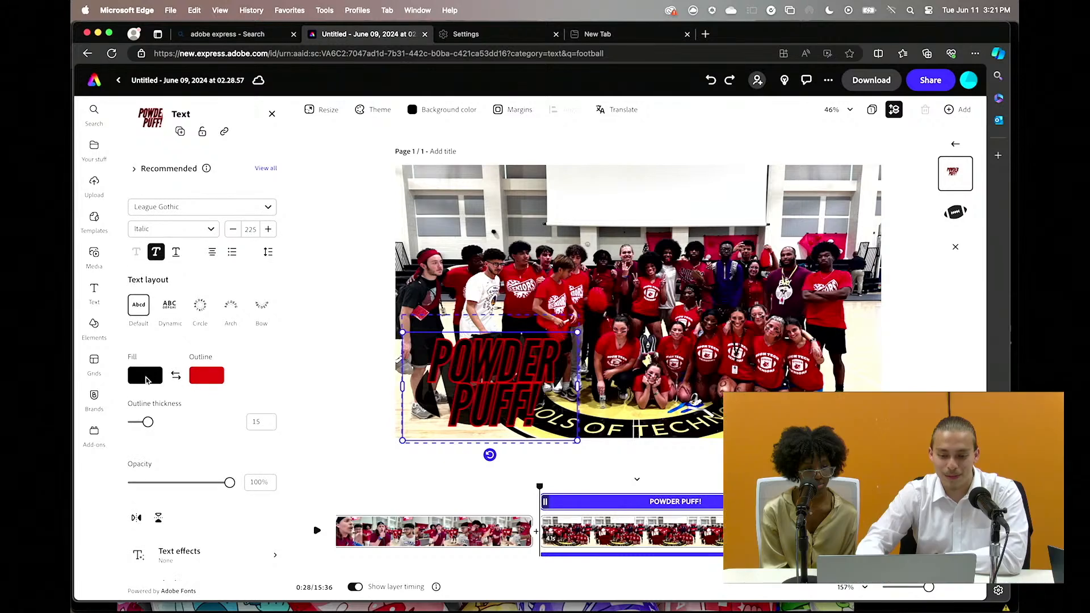
{"action": "left_click", "coordinate": [148, 377]}
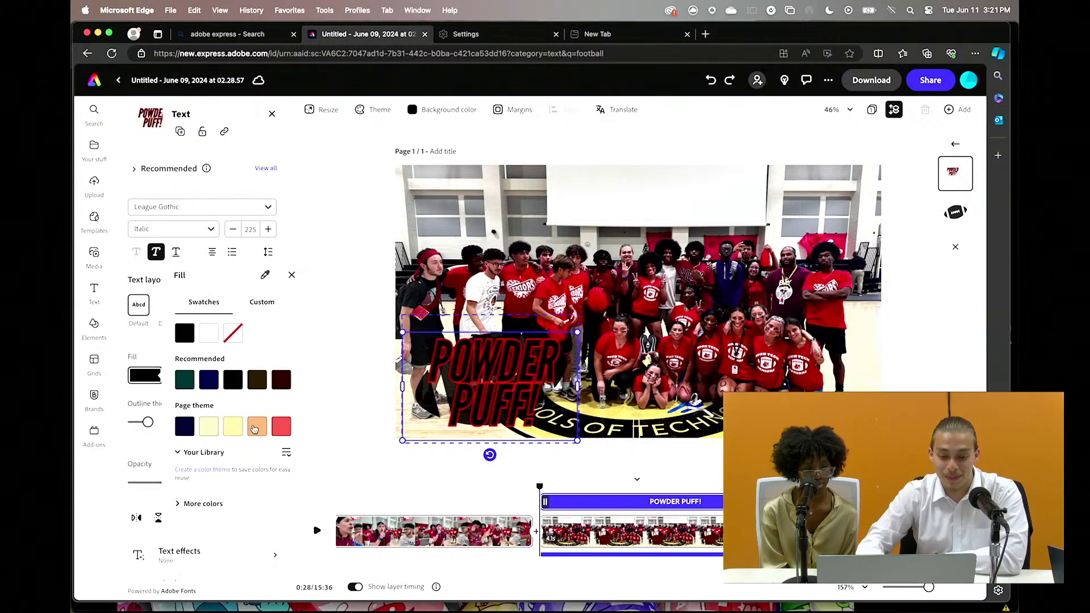
{"action": "left_click", "coordinate": [262, 304]}
{"action": "left_click_drag", "start_coordinate": [241, 379], "coordinate": [290, 348]}
{"action": "left_click", "coordinate": [292, 275]}
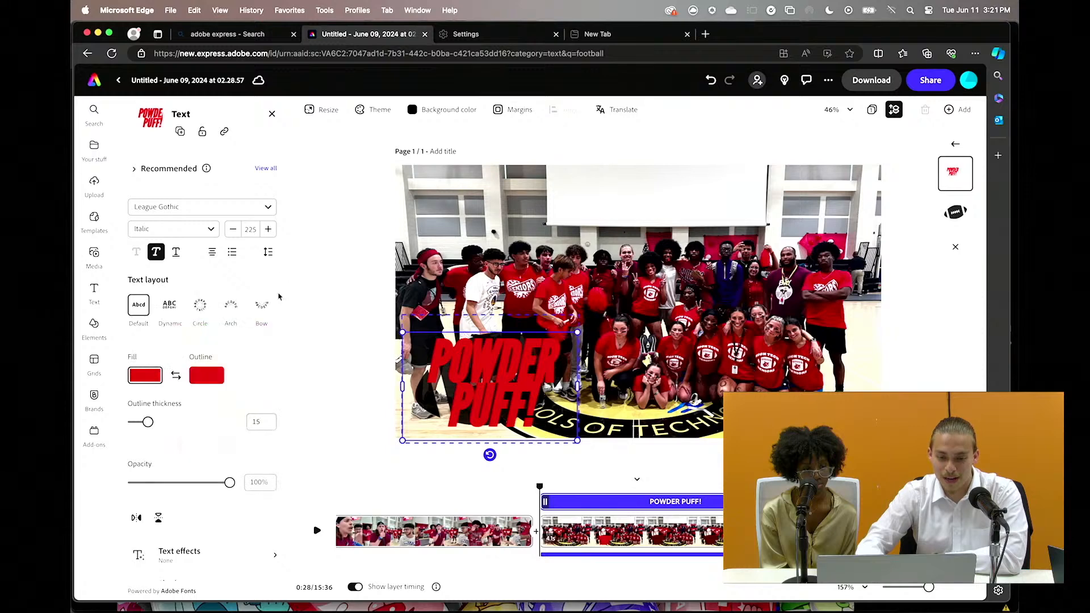
Set the outline of the "POWDER PUFF!" text to white (#FFFFFF) and deselect the title
{"action": "left_click", "coordinate": [214, 379]}
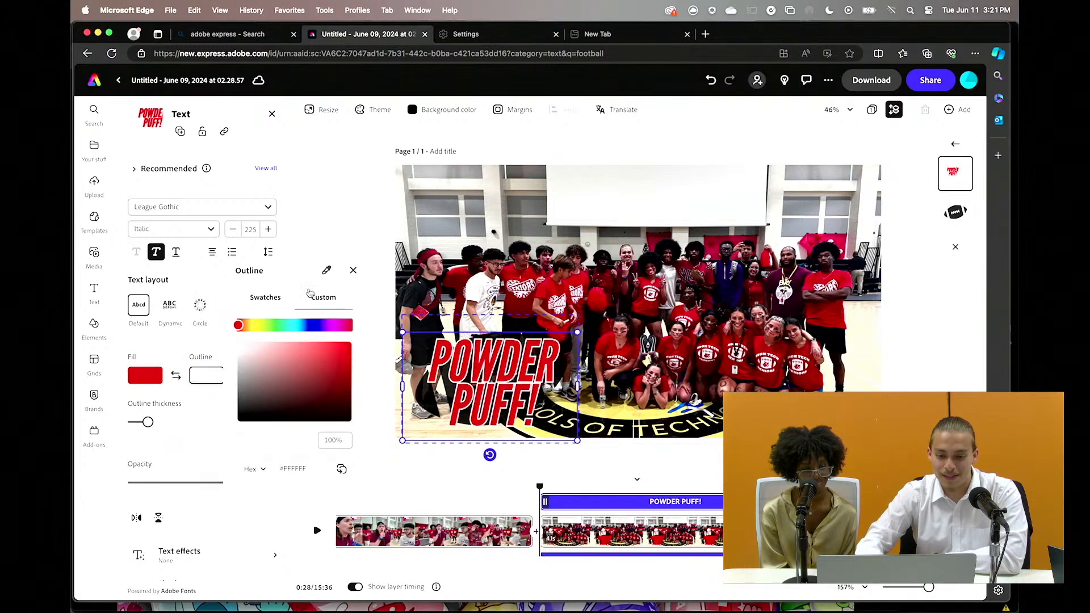
{"action": "left_click", "coordinate": [353, 271]}
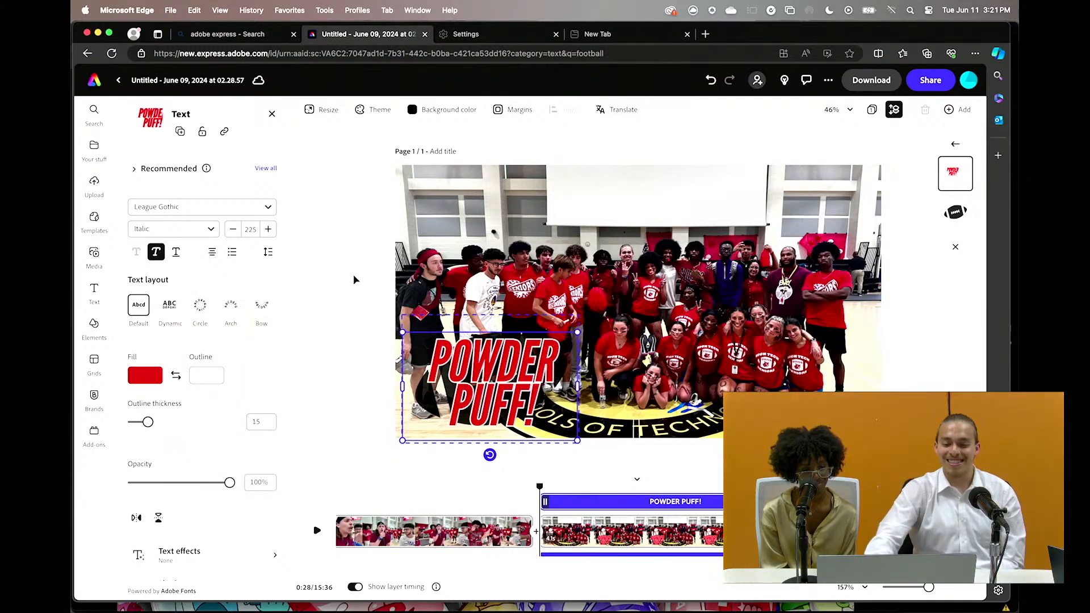
{"action": "left_click", "coordinate": [344, 303]}
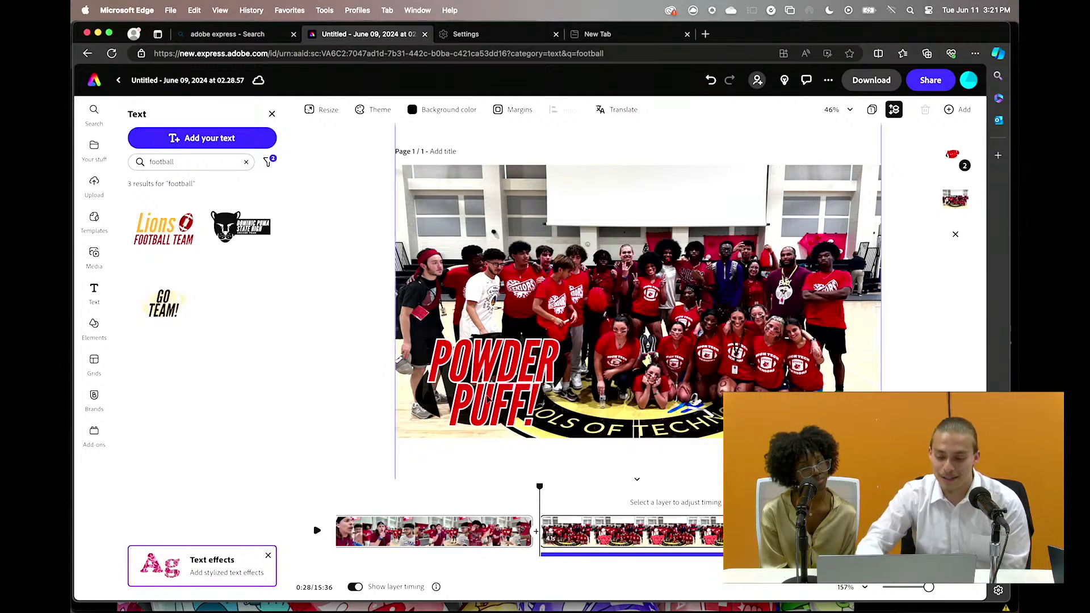
Select the 36.3s clip after the group photo and shrink the timeline to 10% to view the clip sequence
{"action": "scroll", "coordinate": [658, 516], "scroll_direction": "right", "scroll_amount": 5}
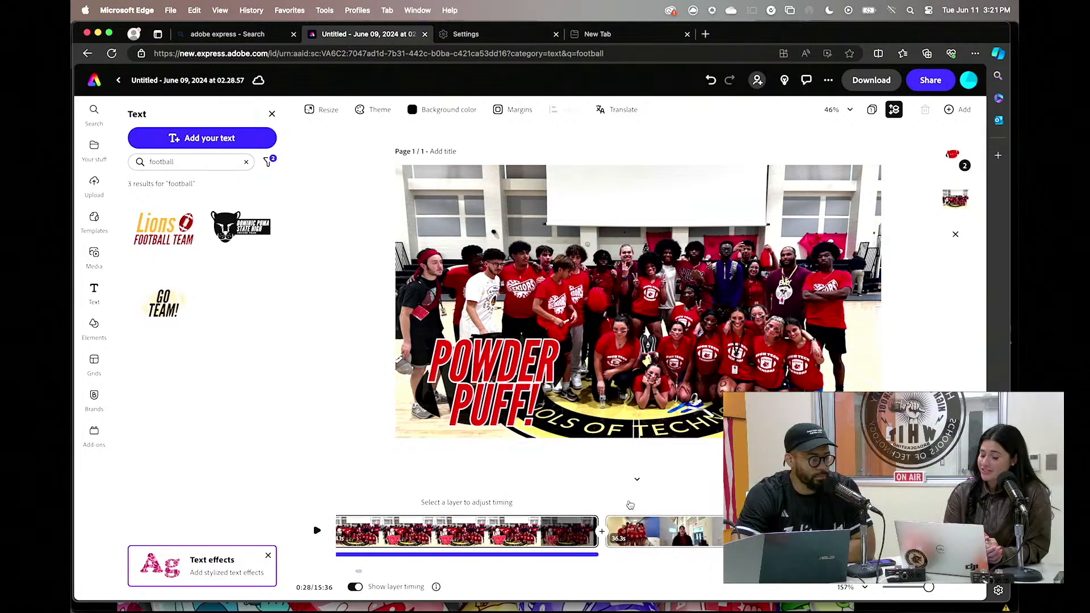
{"action": "left_click", "coordinate": [628, 519]}
{"action": "left_click_drag", "start_coordinate": [935, 604], "coordinate": [884, 596]}
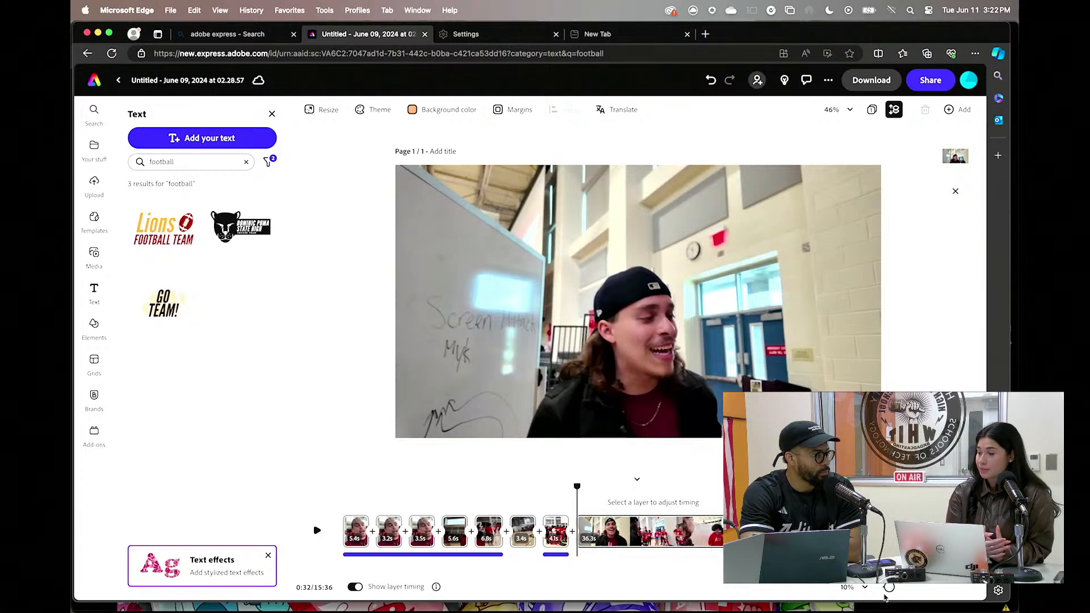
{"action": "scroll", "coordinate": [573, 504], "scroll_direction": "right", "scroll_amount": 3}
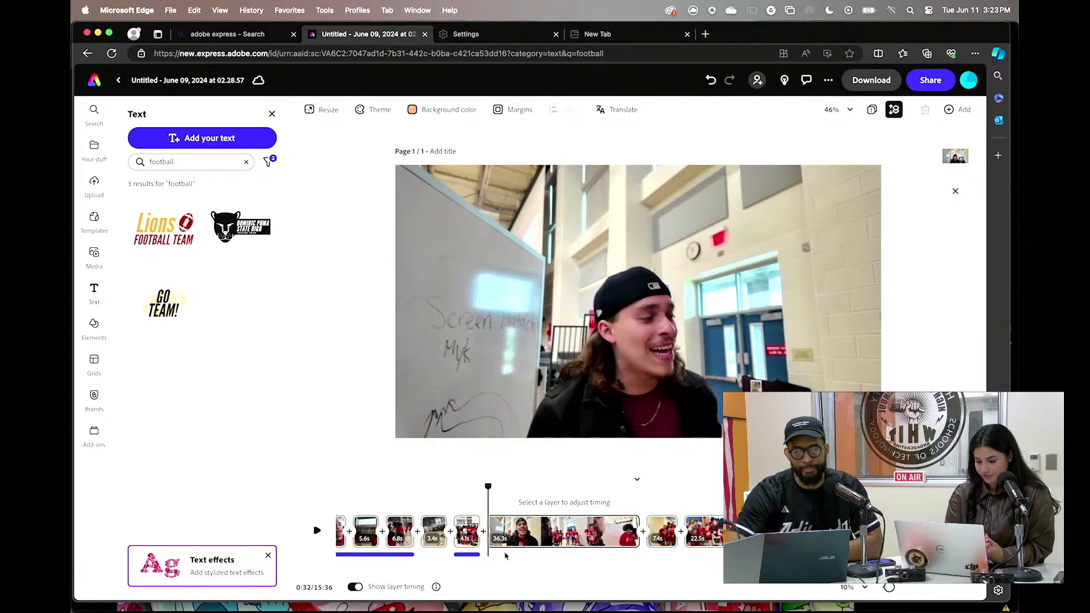
Try the Alfarn Regular font with a wider text box on the group photo's "POWDER PUFF!" title, and undo it
{"action": "left_click", "coordinate": [467, 533]}
{"action": "left_click", "coordinate": [507, 359]}
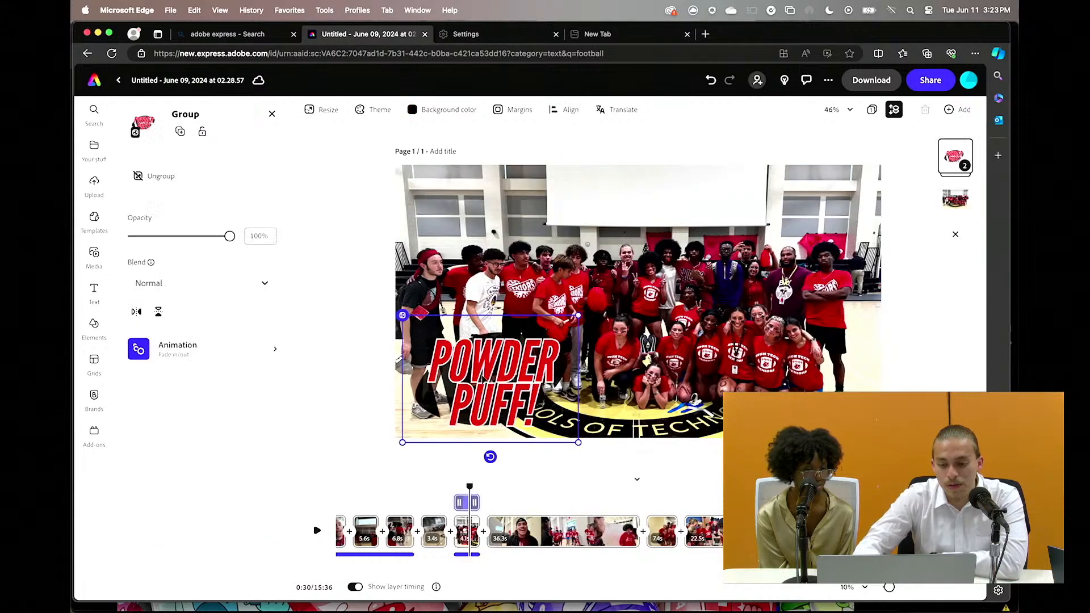
{"action": "left_click", "coordinate": [507, 359]}
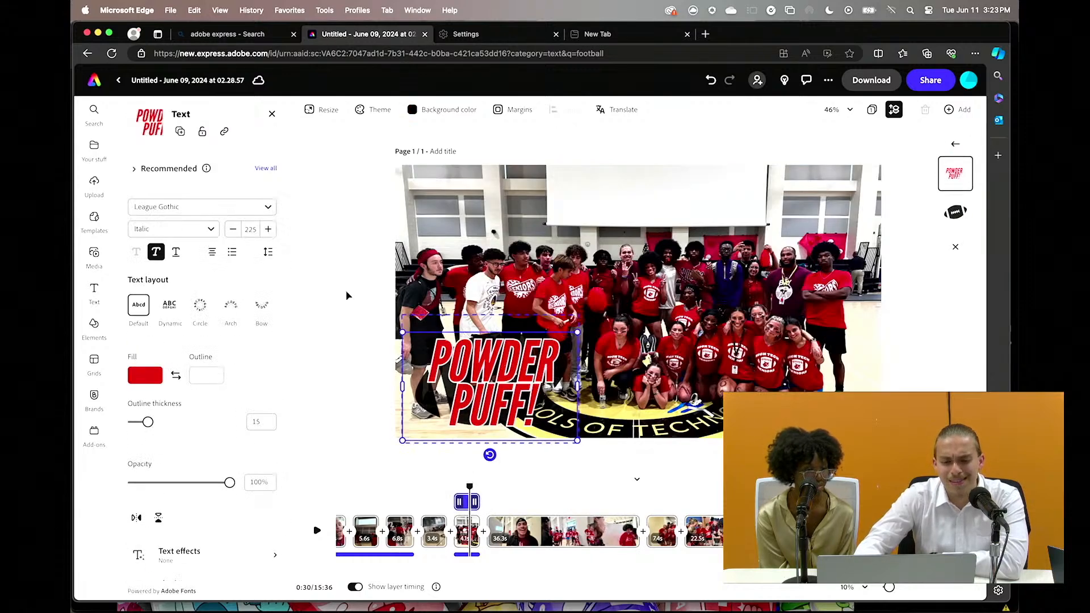
{"action": "left_click", "coordinate": [268, 208]}
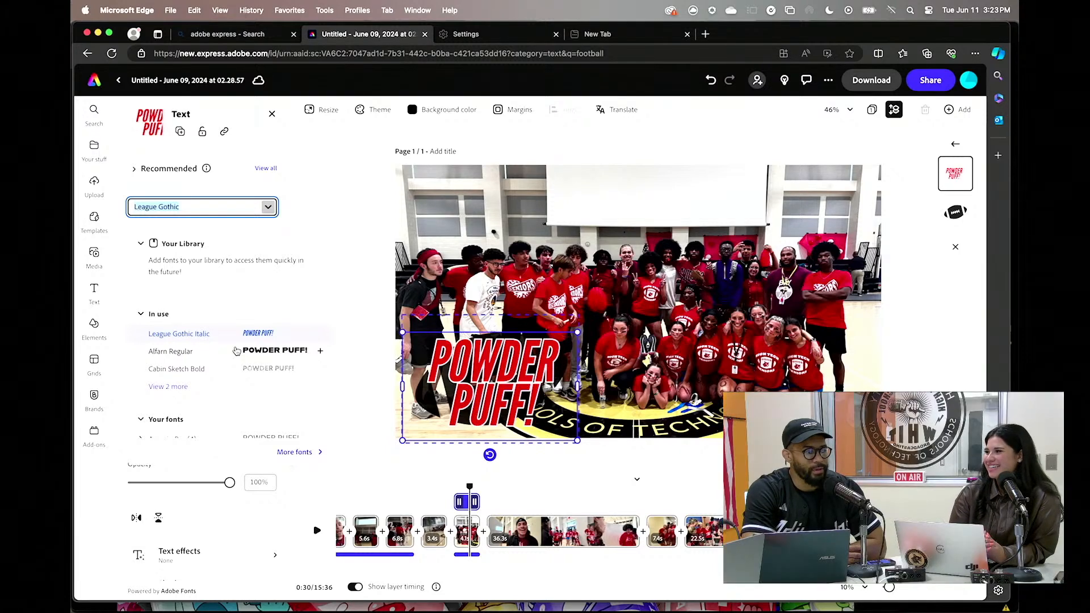
{"action": "left_click", "coordinate": [236, 351]}
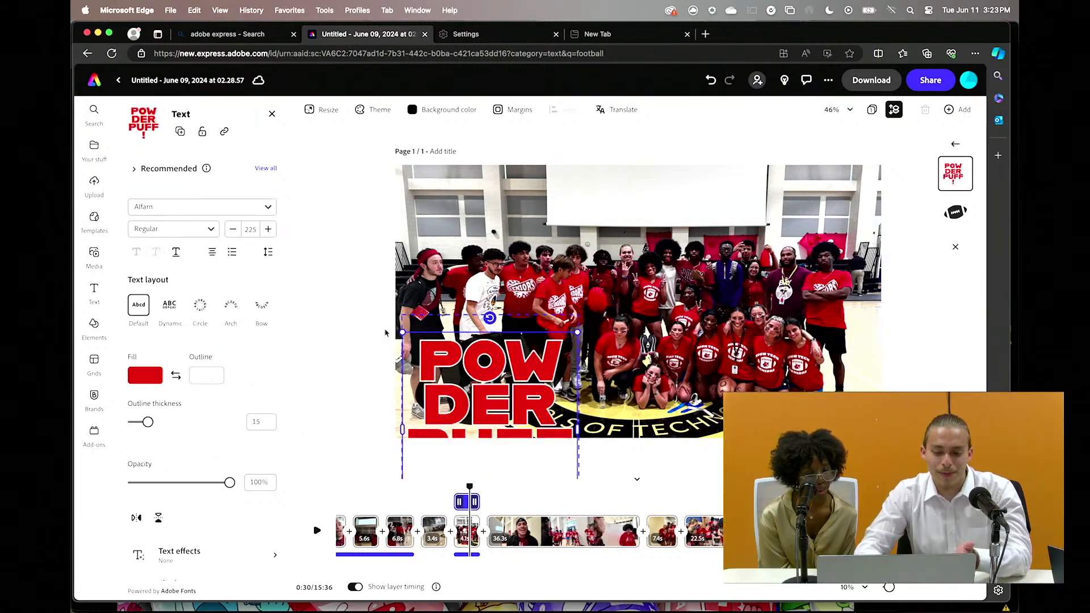
{"action": "left_click_drag", "start_coordinate": [578, 429], "coordinate": [735, 387]}
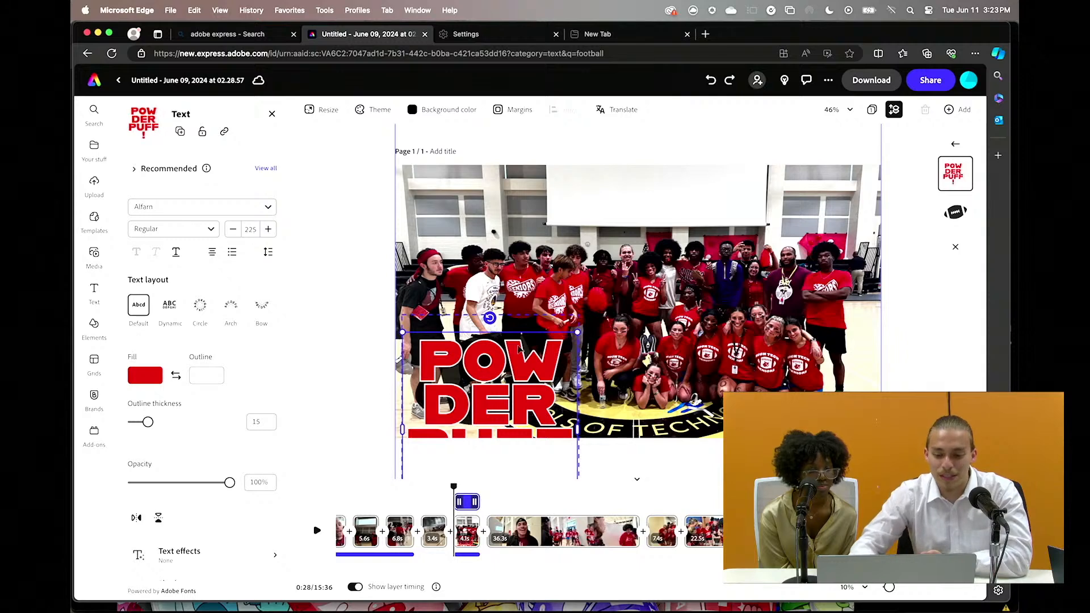
{"action": "key", "text": "super+z"}
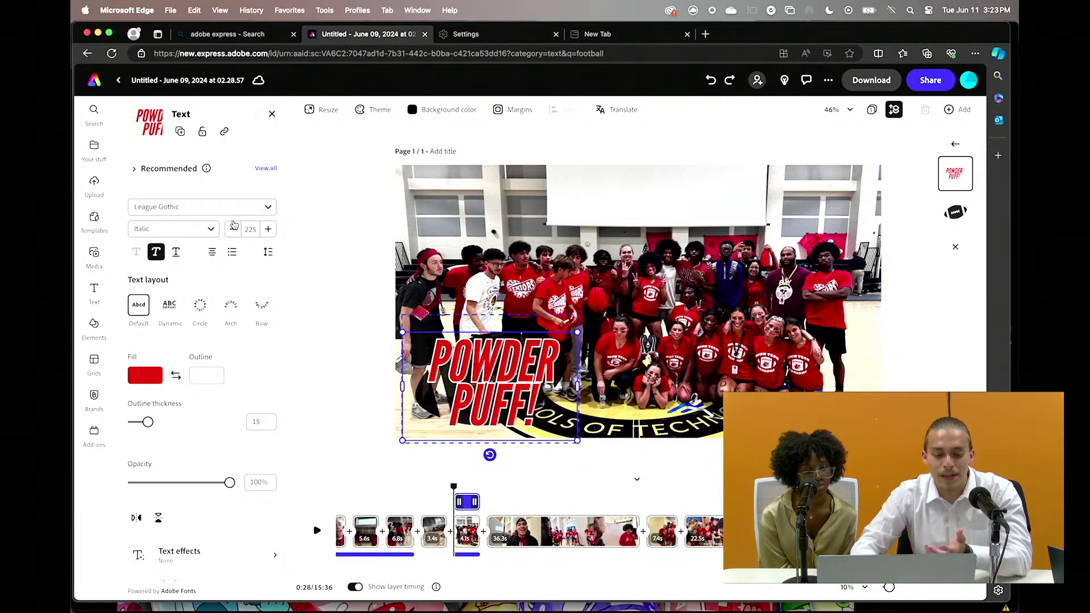
Try the Regular style of League Gothic on the title, and undo the change
{"action": "left_click", "coordinate": [210, 229]}
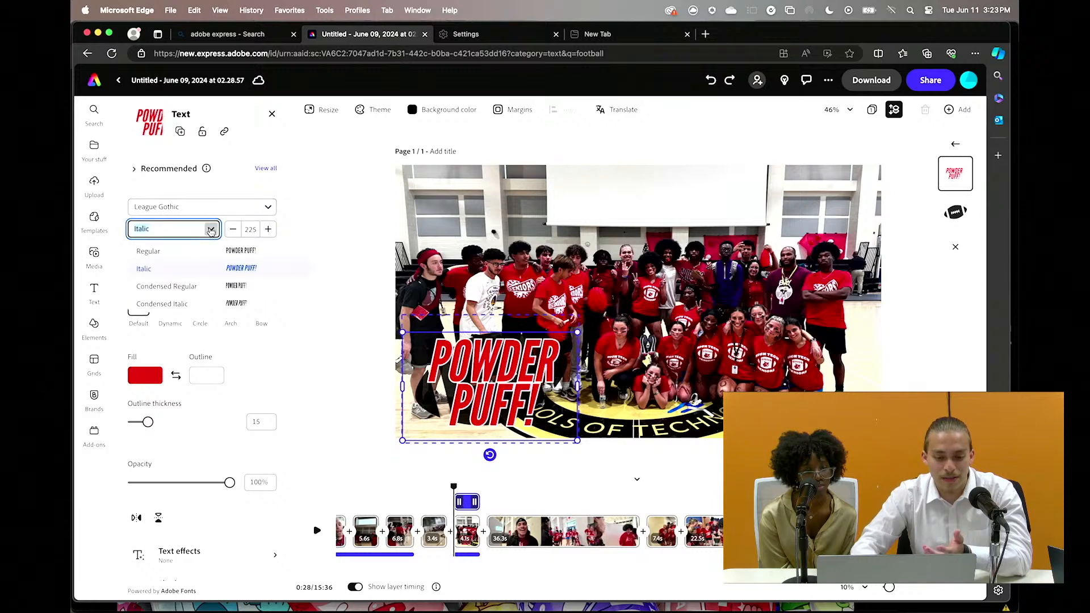
{"action": "left_click", "coordinate": [216, 252]}
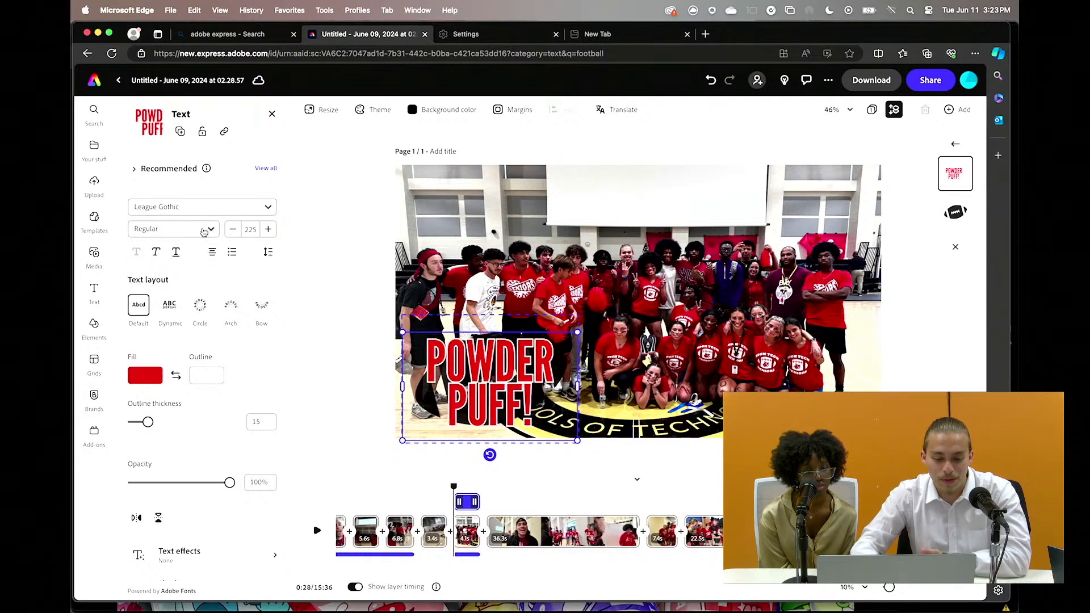
{"action": "key", "text": "super+z"}
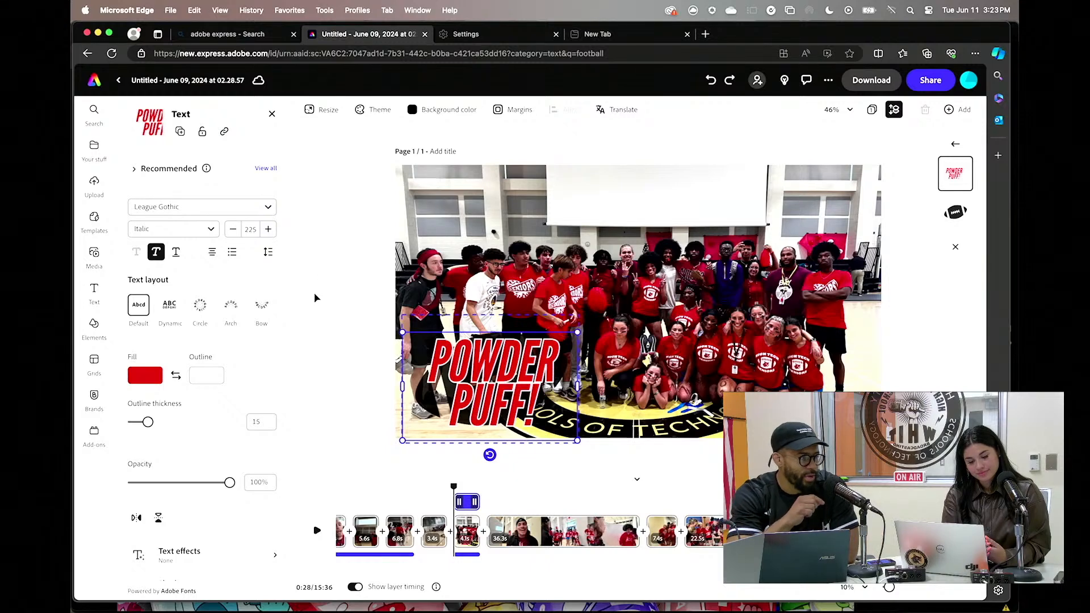
Try the Dynamic, Circle, Arch, Bow and Default text layouts on the title, and undo the layout changes
{"action": "left_click", "coordinate": [170, 310]}
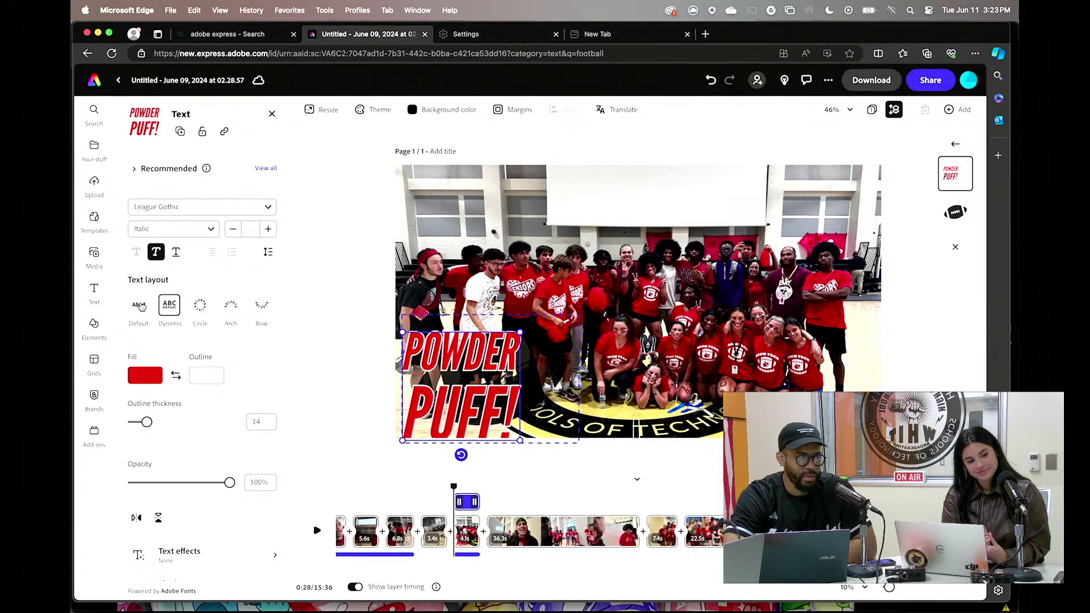
{"action": "left_click", "coordinate": [203, 307]}
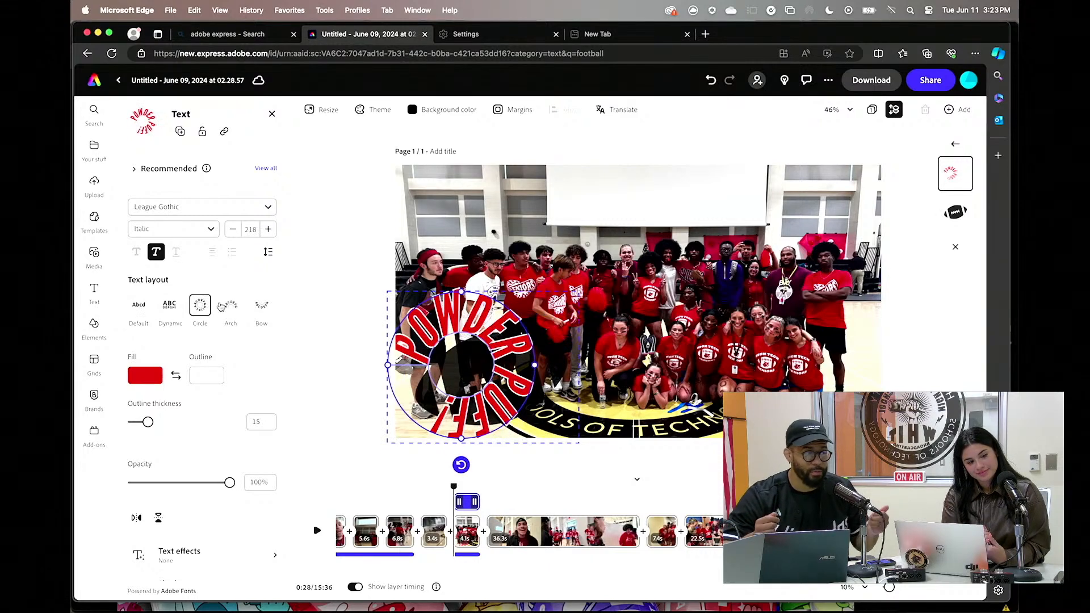
{"action": "left_click", "coordinate": [222, 306]}
{"action": "left_click", "coordinate": [266, 312]}
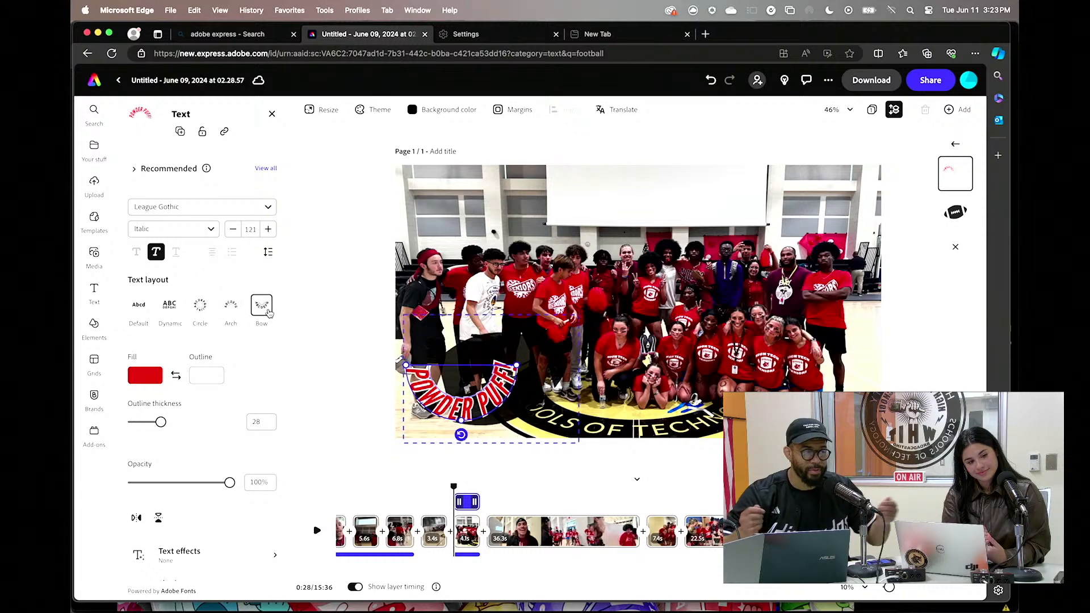
{"action": "left_click", "coordinate": [141, 306]}
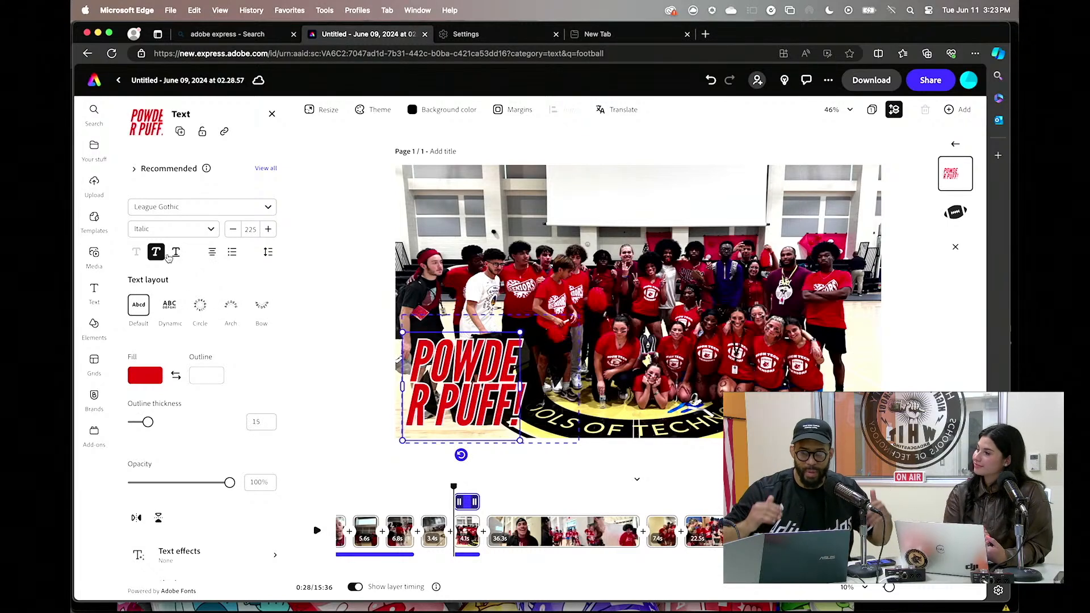
{"action": "key", "text": "super+z"}
{"action": "key", "text": "super+z"}
{"action": "key", "text": "super+z"}
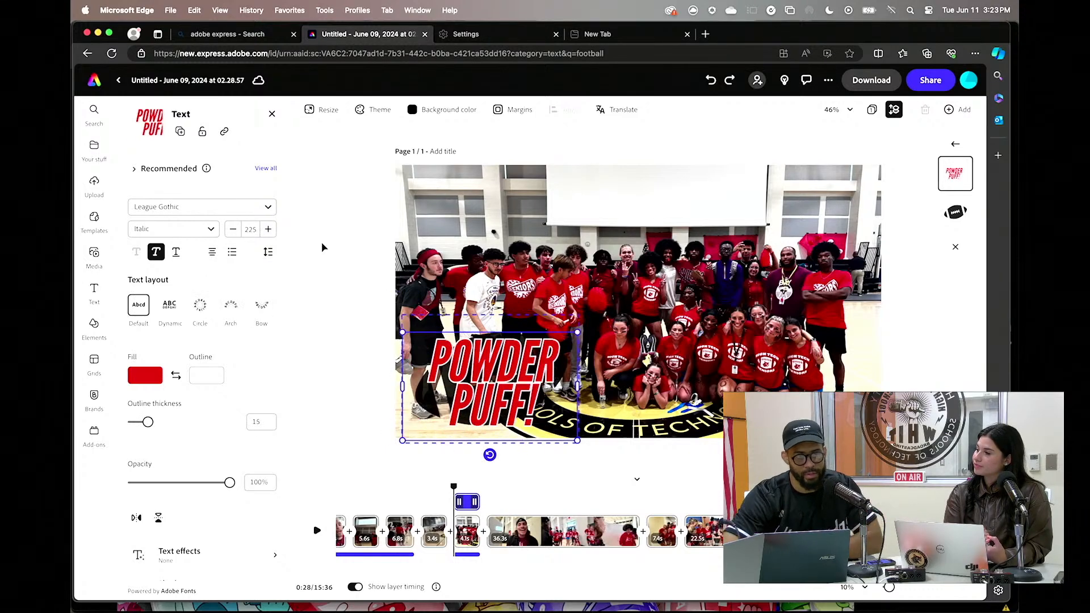
Try a font size of 221 on the group photo's "POWDER PUFF!" title, and restore the size to 225
{"action": "left_click", "coordinate": [352, 255]}
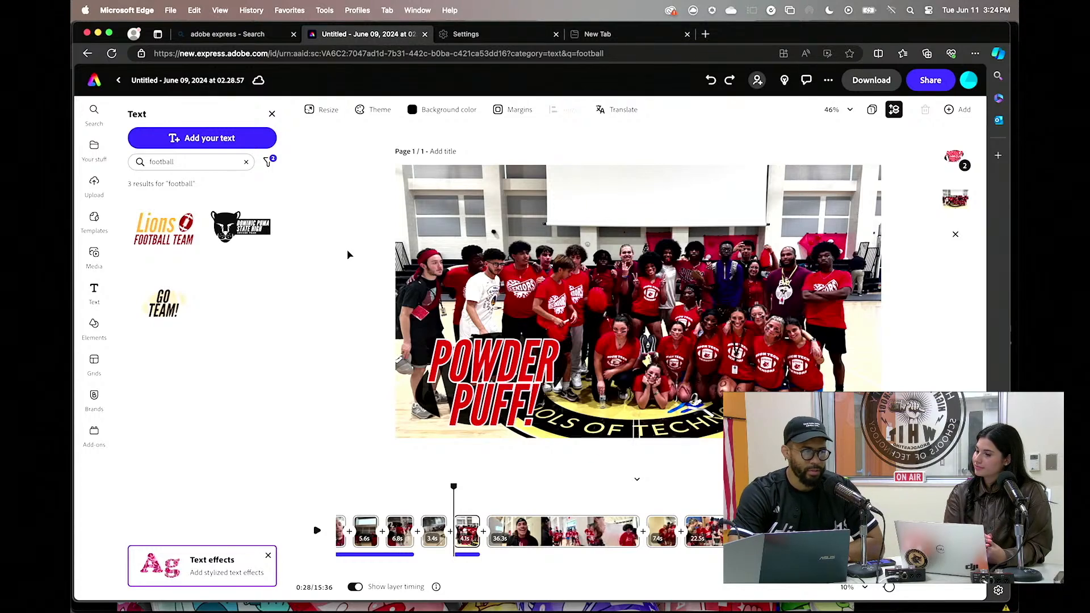
{"action": "left_click", "coordinate": [498, 368]}
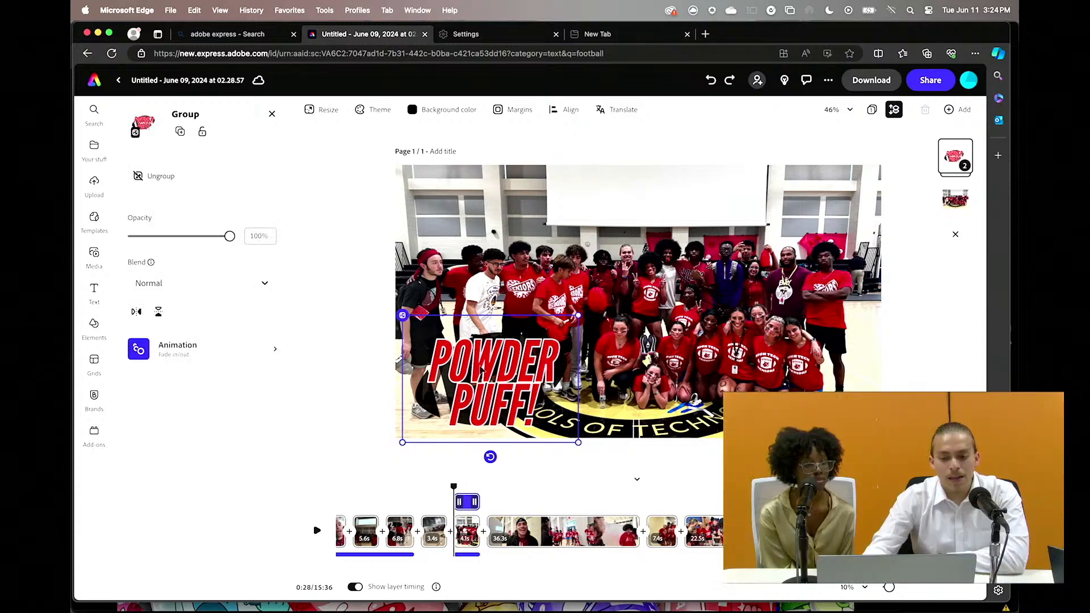
{"action": "left_click", "coordinate": [499, 367]}
{"action": "left_click", "coordinate": [423, 320]}
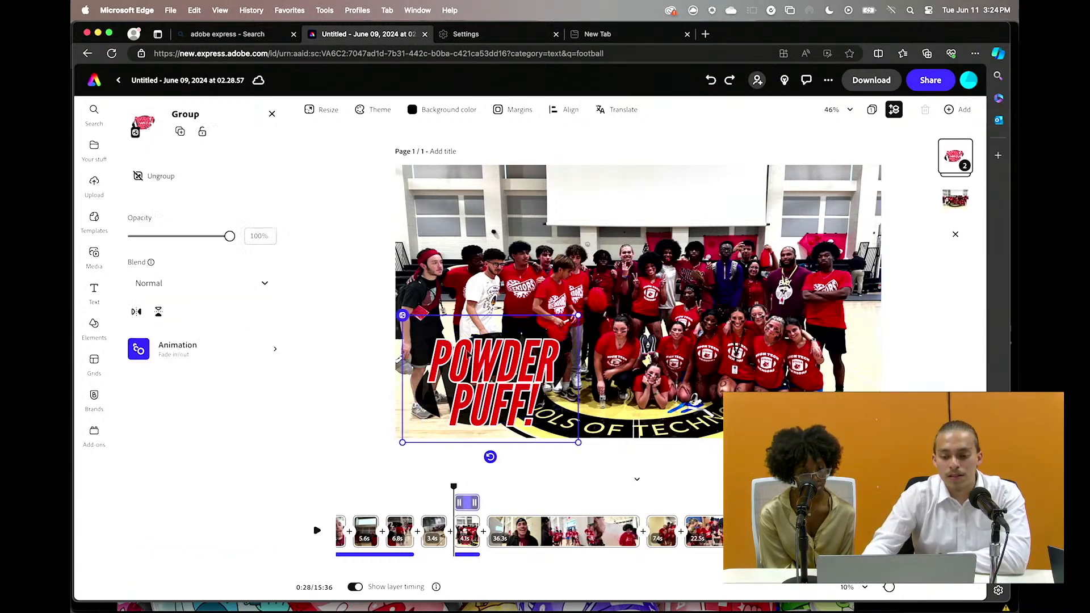
{"action": "left_click", "coordinate": [423, 321]}
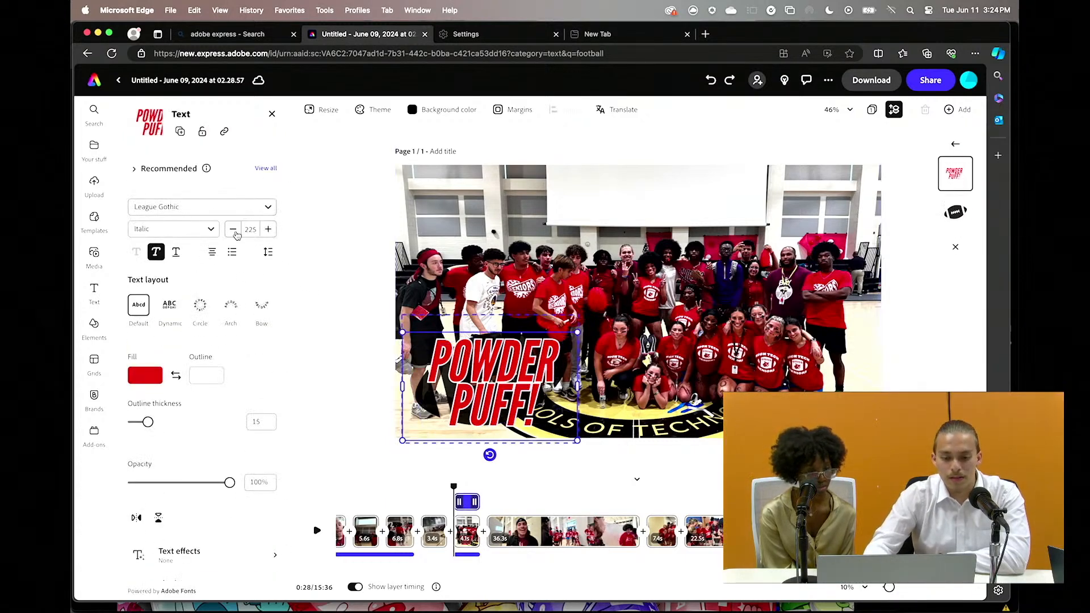
{"action": "left_click", "coordinate": [234, 230]}
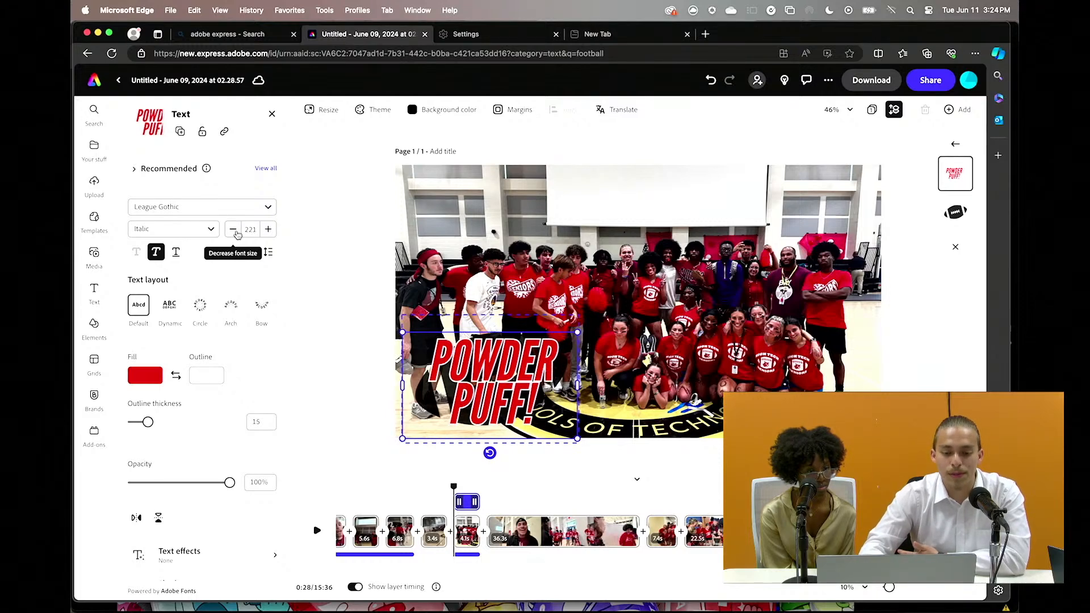
{"action": "left_click", "coordinate": [269, 229]}
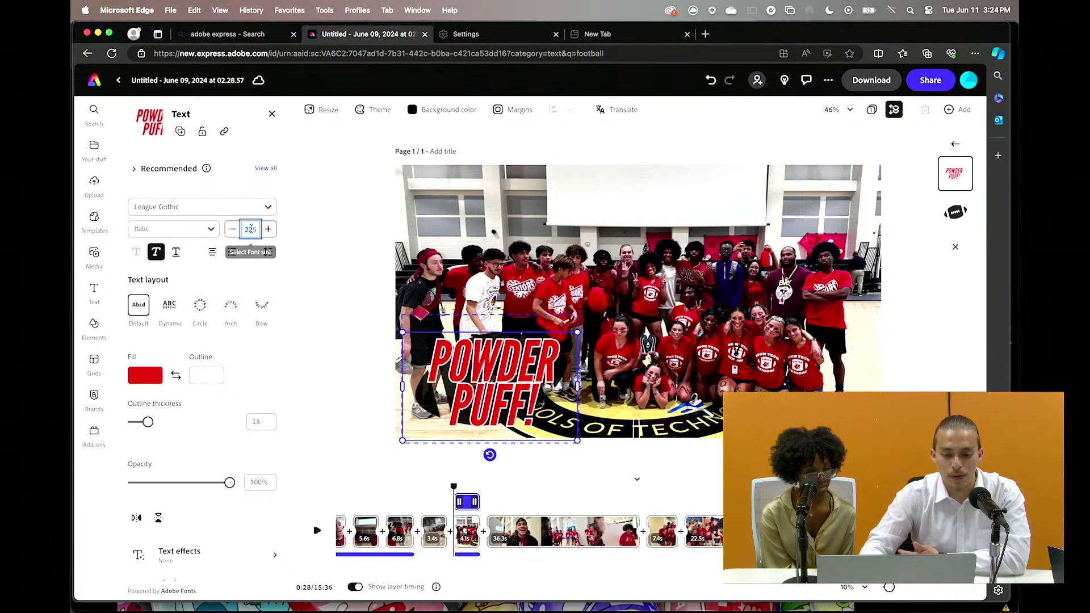
{"action": "left_click", "coordinate": [250, 230]}
{"action": "left_click", "coordinate": [314, 312]}
Try enlarging the grouped "POWDER PUFF!" title and football across the group photo, and undo the resize
{"action": "left_click", "coordinate": [540, 328]}
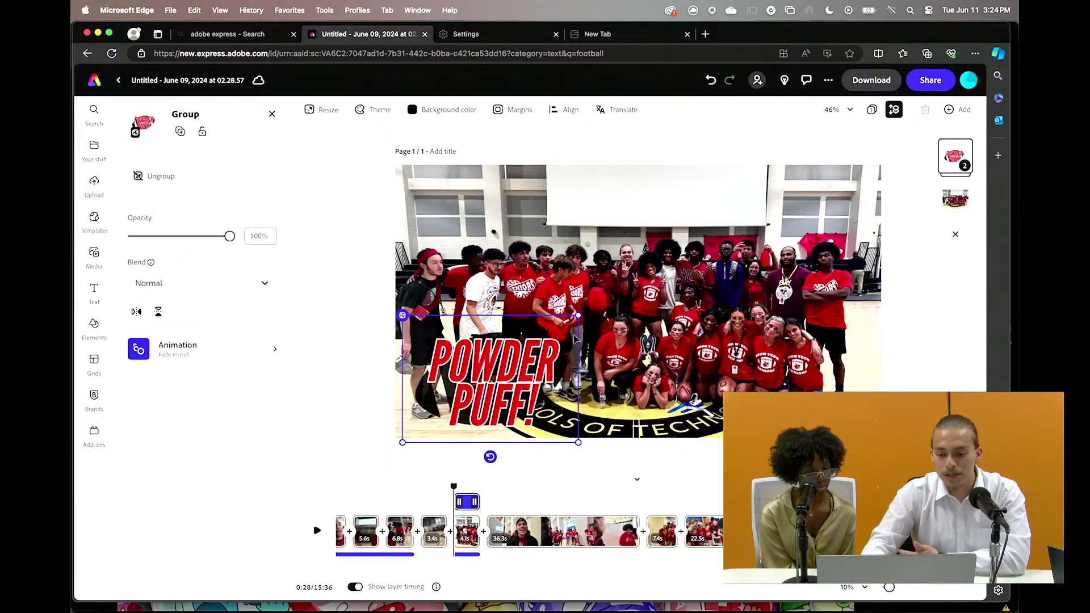
{"action": "left_click_drag", "start_coordinate": [572, 321], "coordinate": [696, 230]}
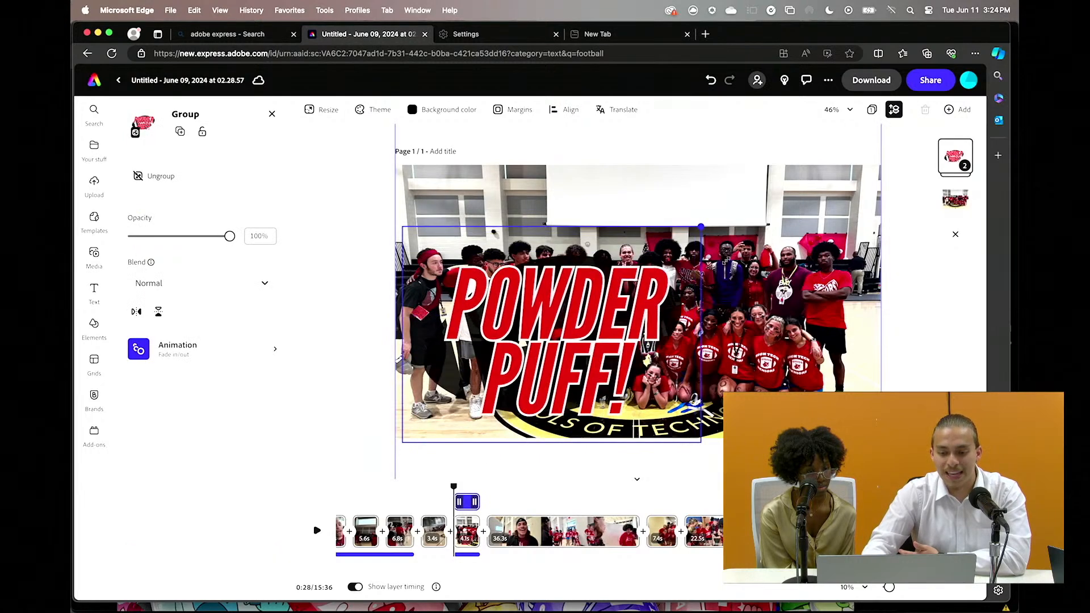
{"action": "key", "text": "super+z"}
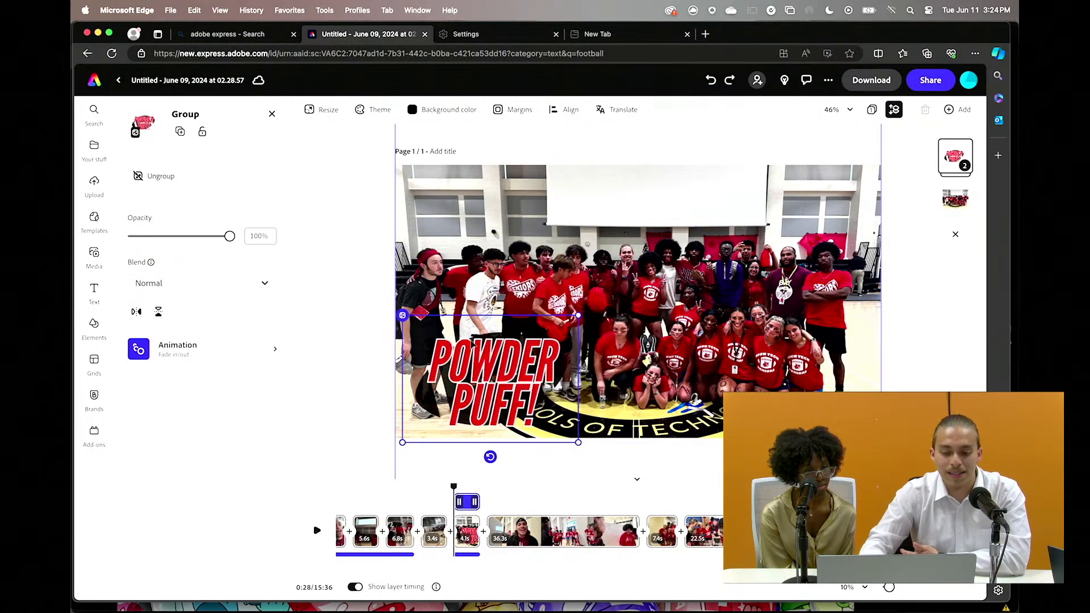
{"action": "left_click", "coordinate": [389, 364]}
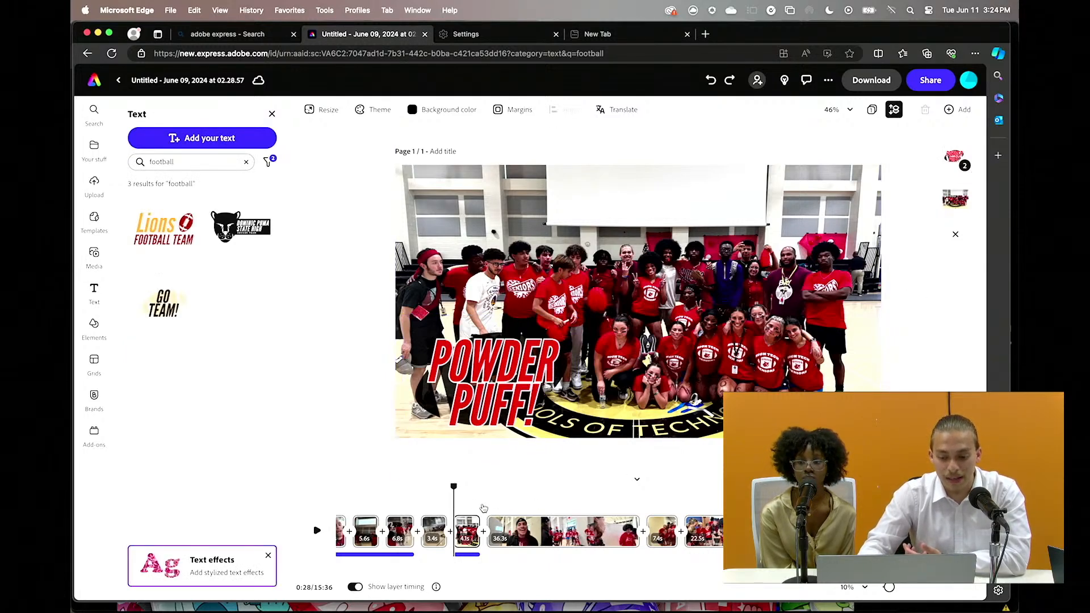
Examine the group photo's Fade out animation by playing the clip from 0:31, and return the playhead to 0:31
{"action": "left_click", "coordinate": [473, 490]}
{"action": "left_click", "coordinate": [486, 462]}
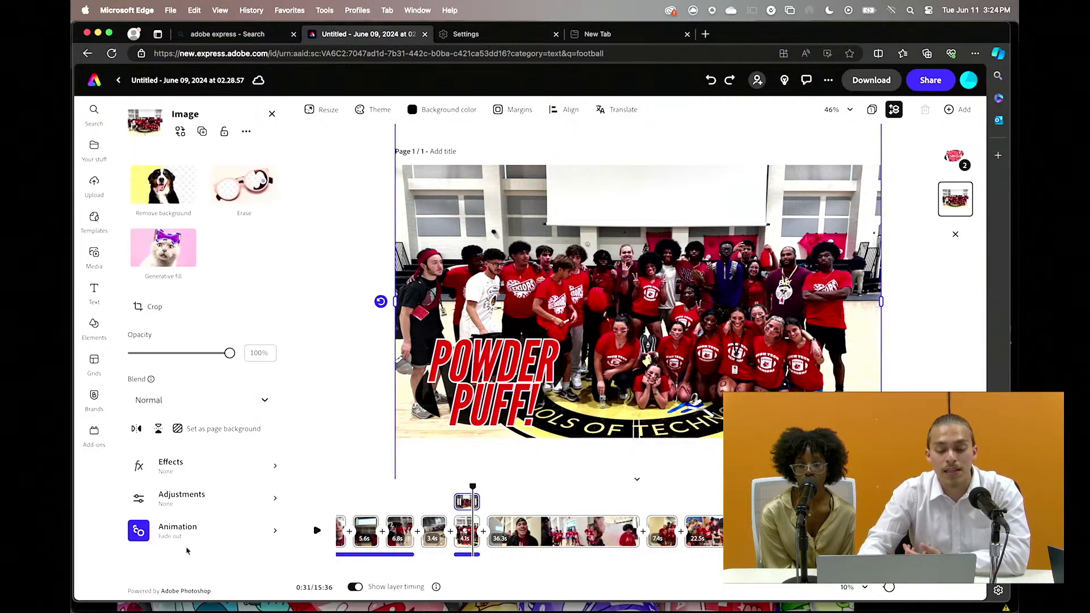
{"action": "left_click", "coordinate": [187, 534]}
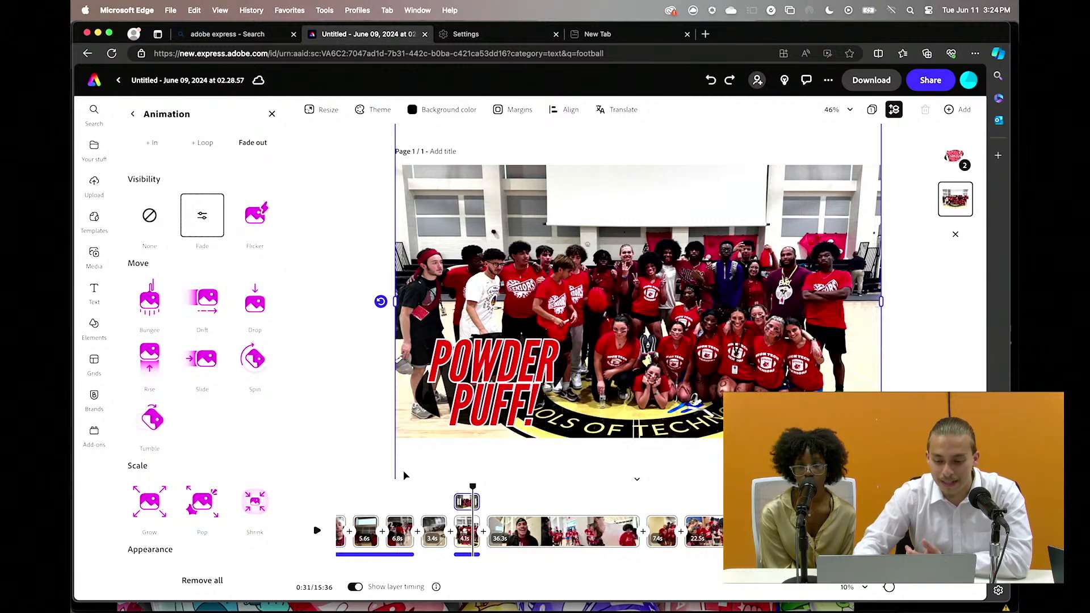
{"action": "left_click", "coordinate": [315, 531]}
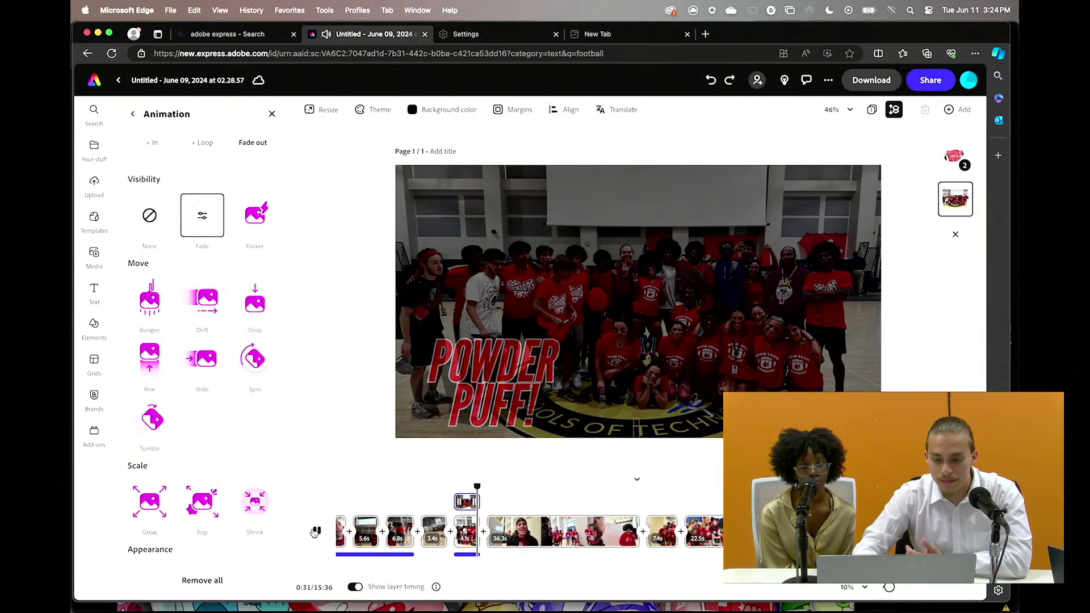
{"action": "left_click", "coordinate": [475, 493]}
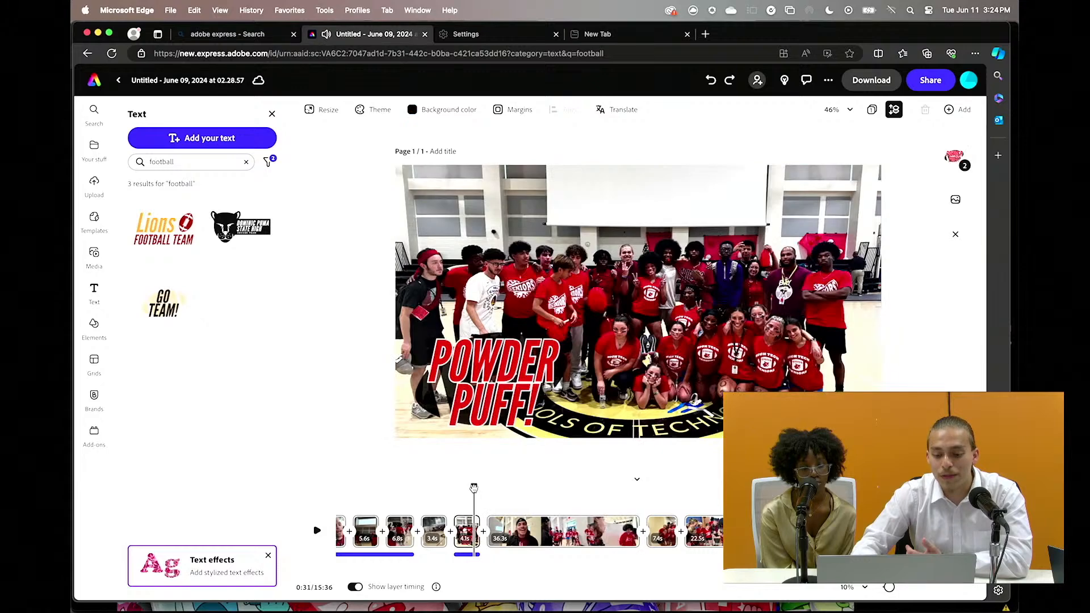
Try a light background colour behind the group photo's fade-out with a playback check, and restore the background to black (#000000)
{"action": "left_click", "coordinate": [451, 109]}
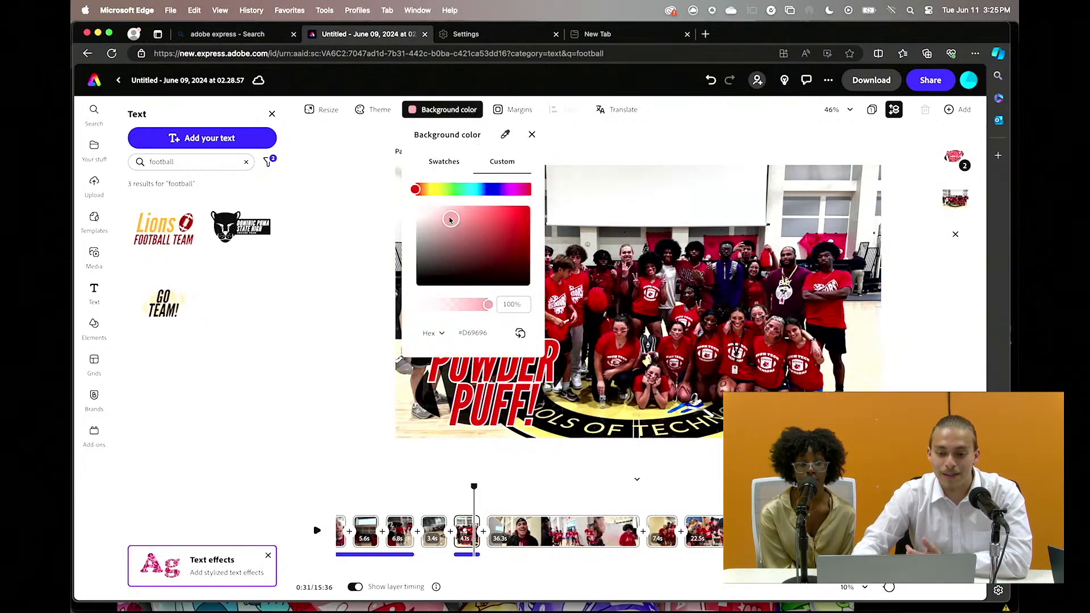
{"action": "left_click", "coordinate": [279, 392]}
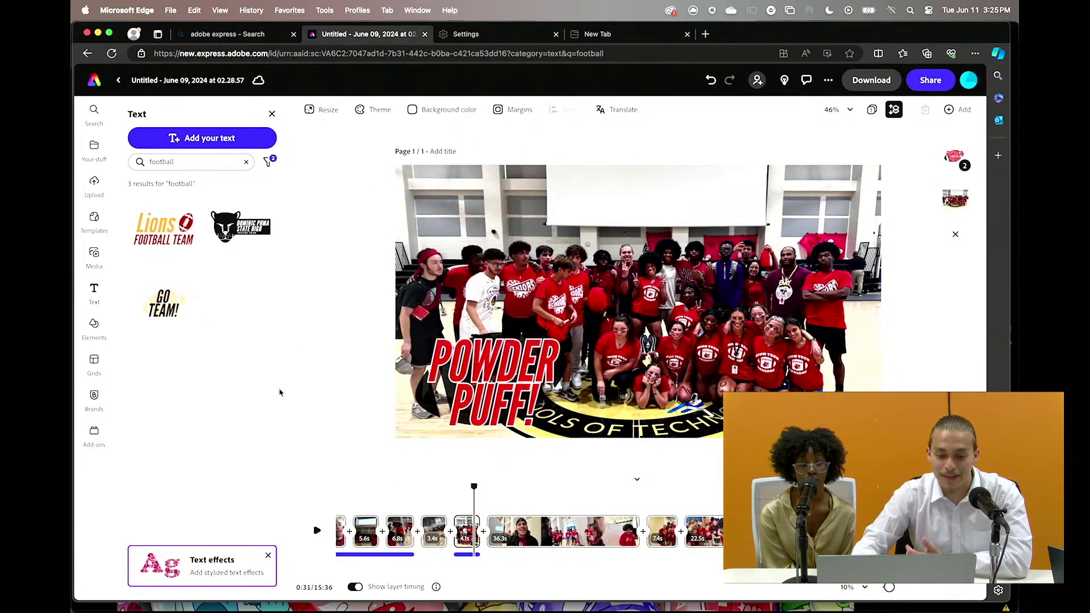
{"action": "left_click", "coordinate": [317, 530]}
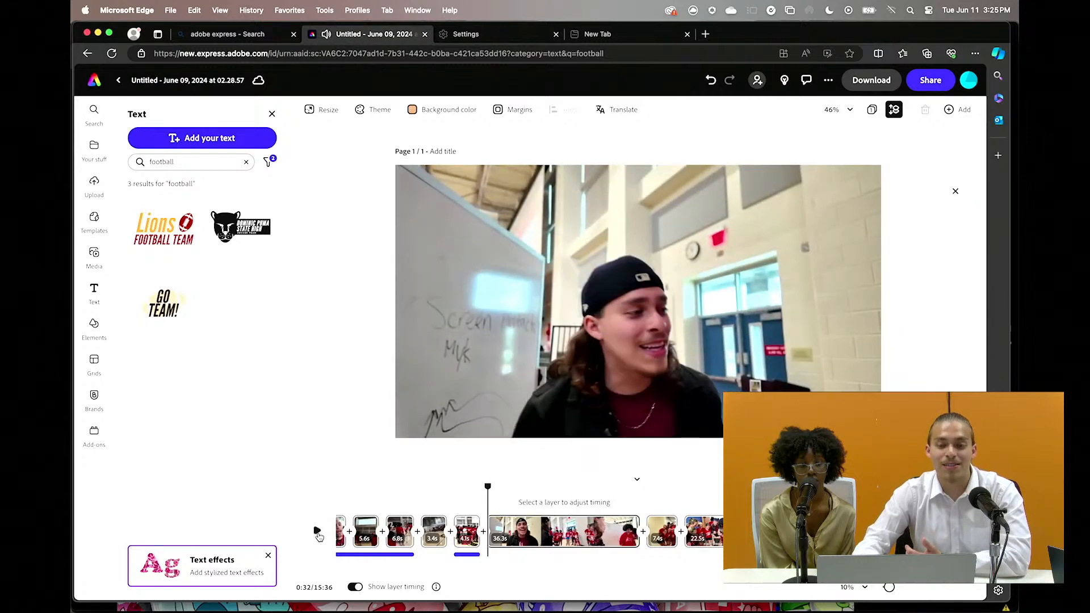
{"action": "left_click", "coordinate": [317, 530]}
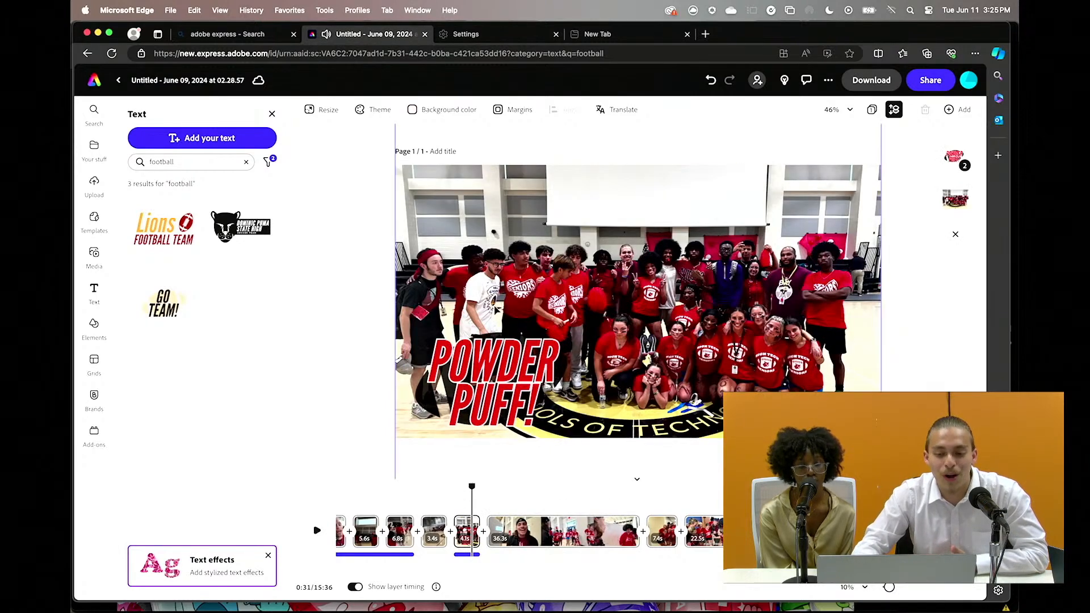
{"action": "left_click", "coordinate": [448, 110]}
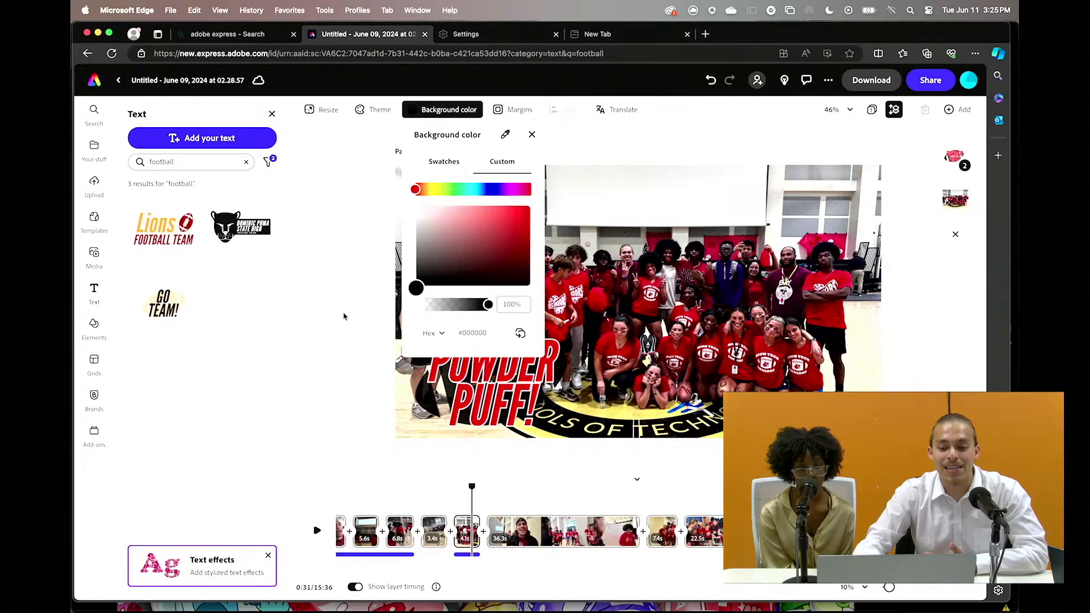
{"action": "left_click", "coordinate": [532, 135]}
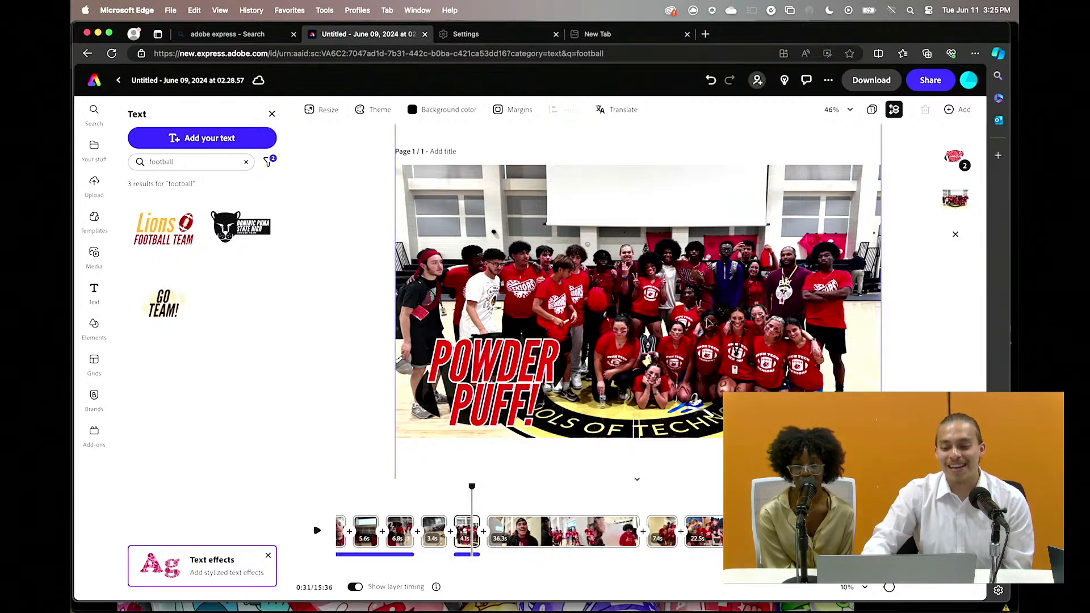
Move the playhead to the start of the 27.4s clip at 1:45 and select its video
{"action": "left_click", "coordinate": [538, 498]}
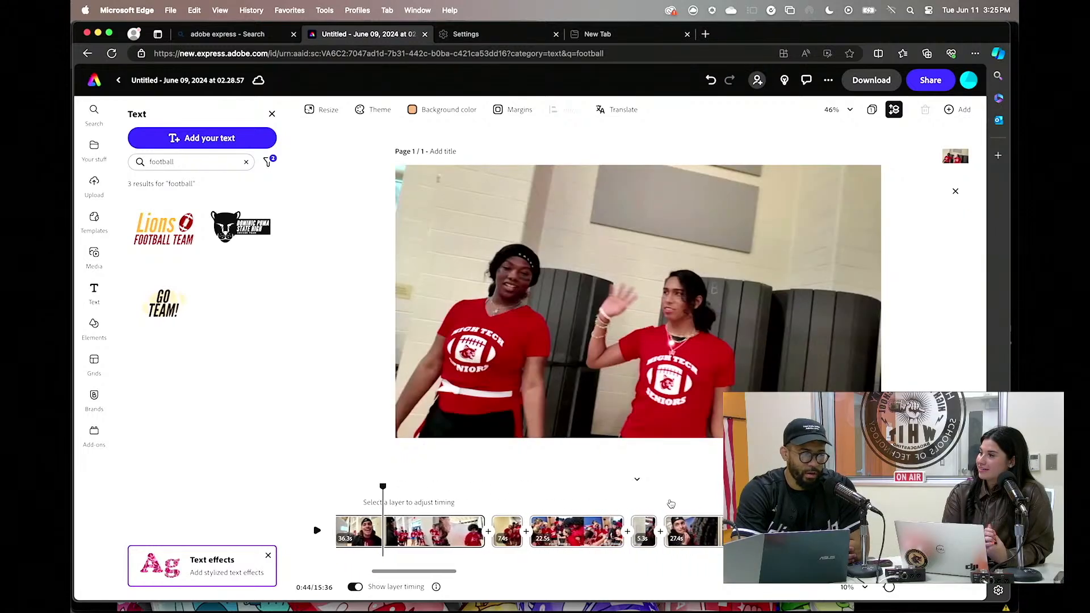
{"action": "left_click", "coordinate": [671, 504]}
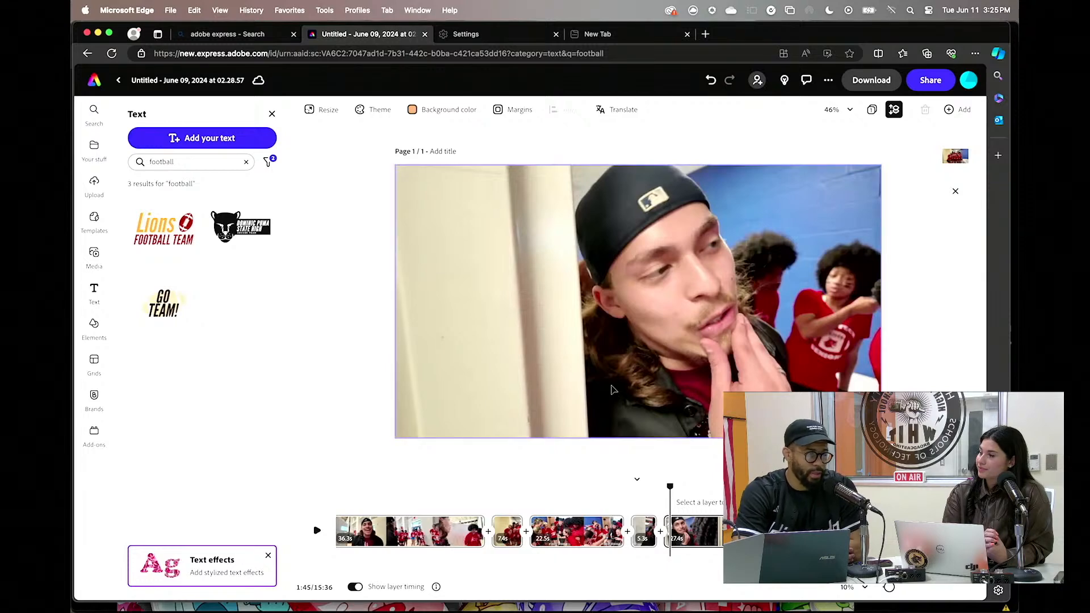
{"action": "left_click", "coordinate": [629, 349]}
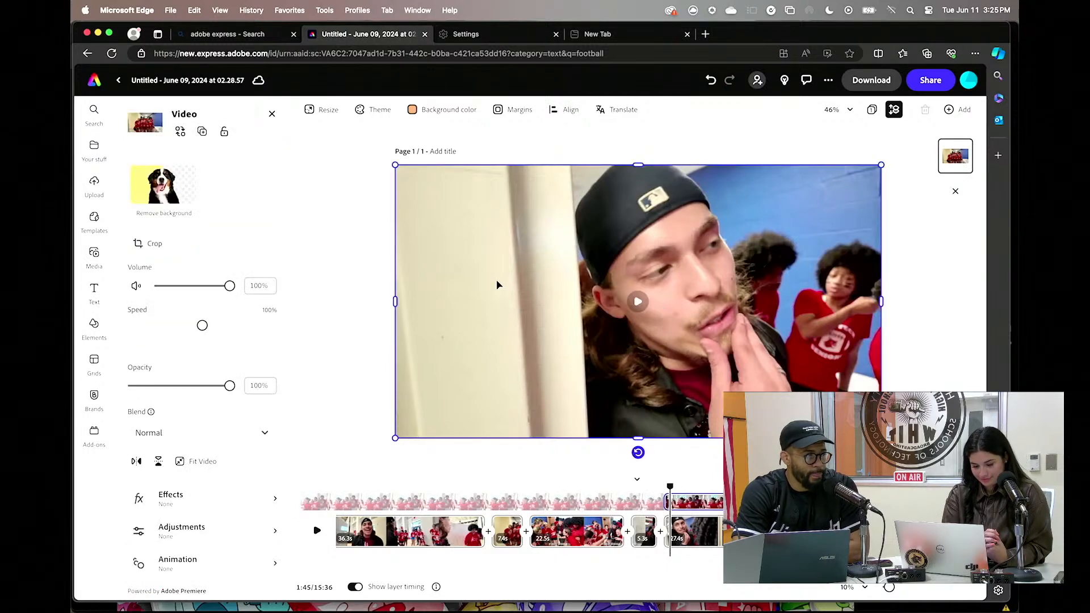
Review the selected video's light, color and detail adjustments, trying a contrast of -1 and leaving contrast at 0
{"action": "scroll", "coordinate": [230, 263], "scroll_direction": "down", "scroll_amount": 1}
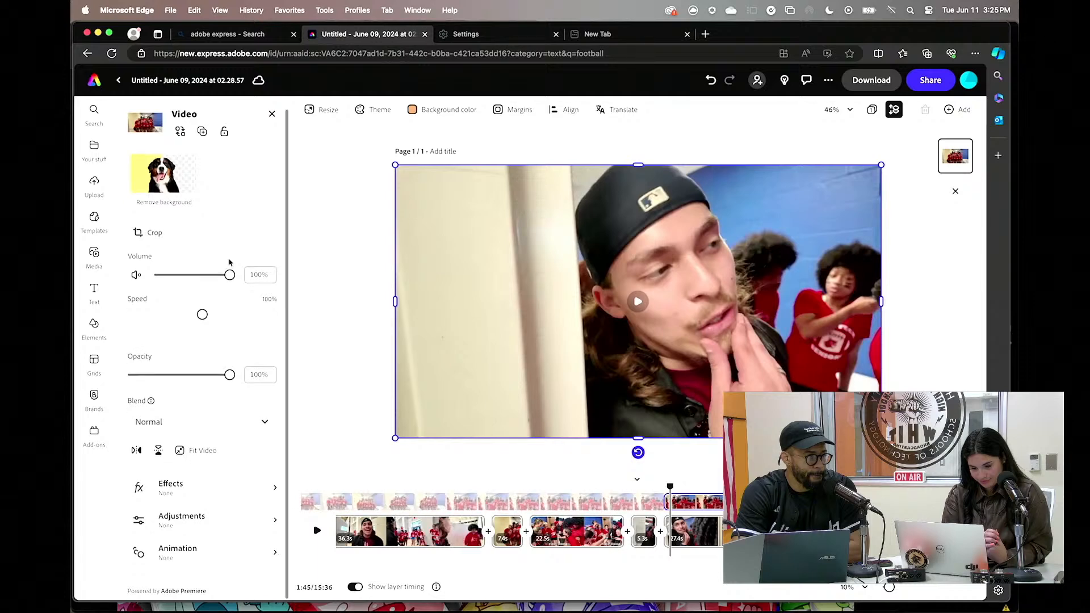
{"action": "left_click", "coordinate": [190, 527]}
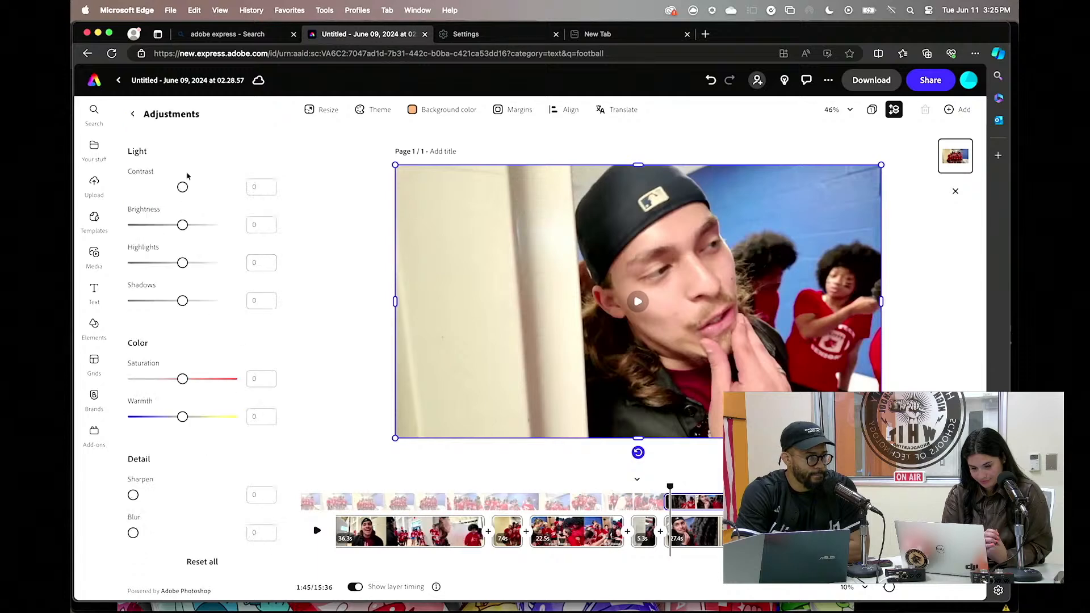
{"action": "mouse_move", "coordinate": [186, 188]}
{"action": "left_mouse_down"}
{"action": "mouse_move", "coordinate": [222, 191]}
{"action": "mouse_move", "coordinate": [183, 196]}
{"action": "left_mouse_up"}
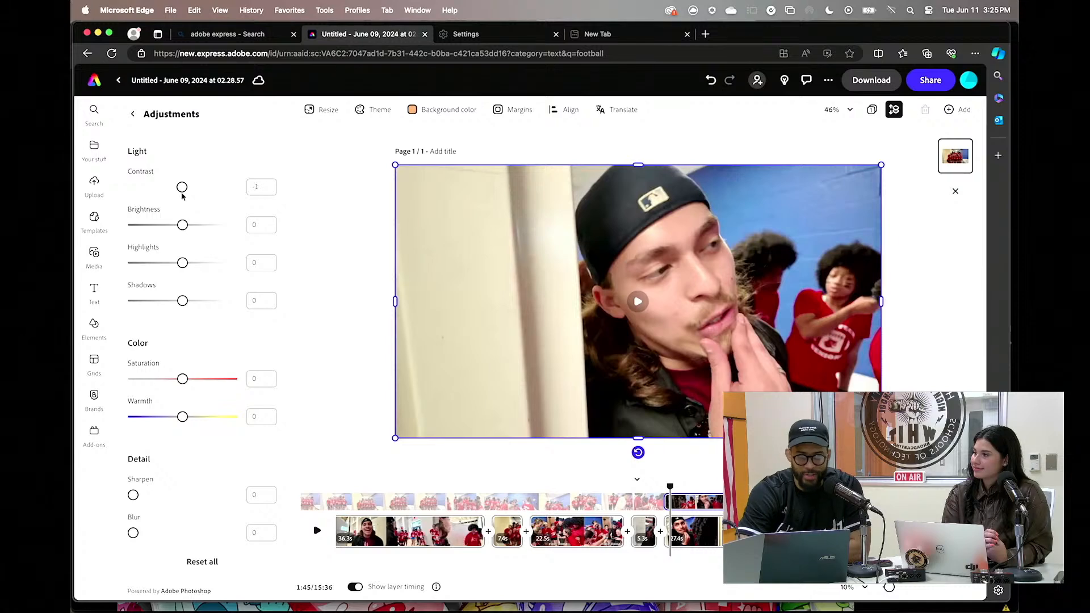
{"action": "left_click", "coordinate": [132, 113]}
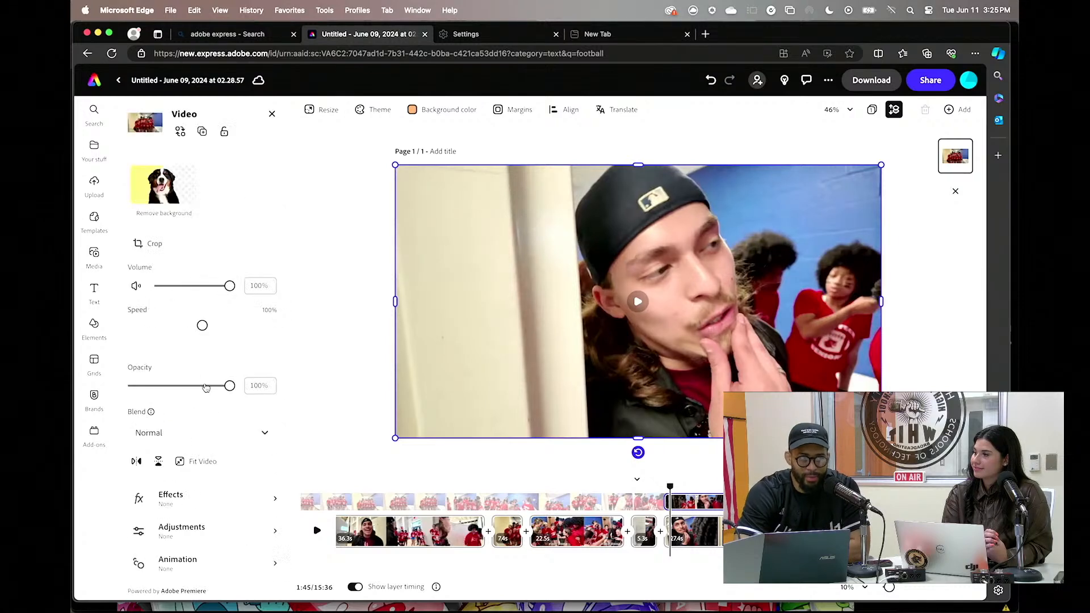
{"action": "scroll", "coordinate": [210, 448], "scroll_direction": "down", "scroll_amount": 1}
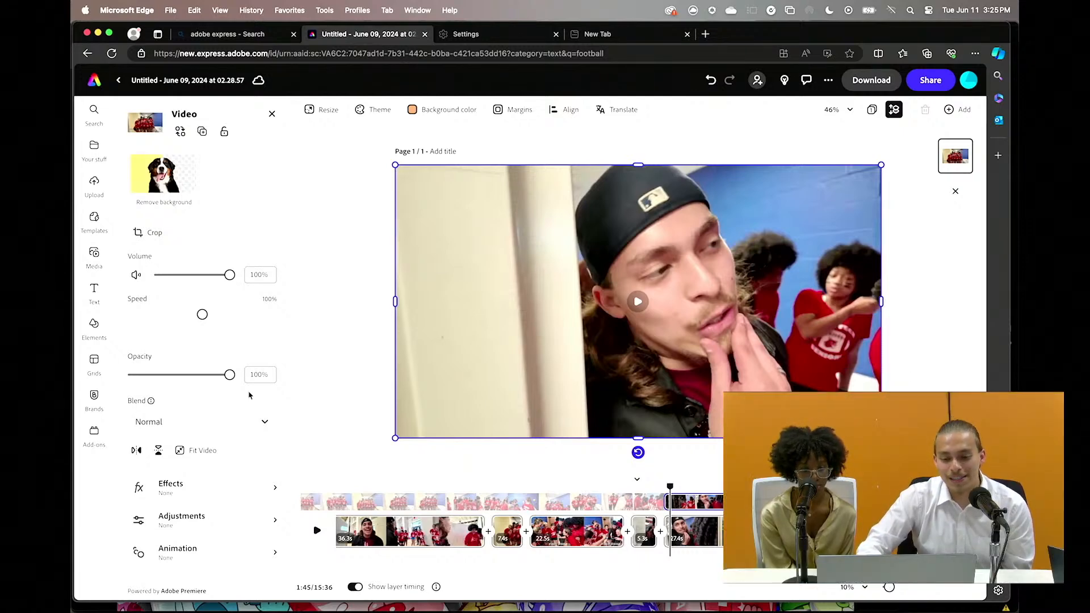
{"action": "left_click", "coordinate": [216, 518]}
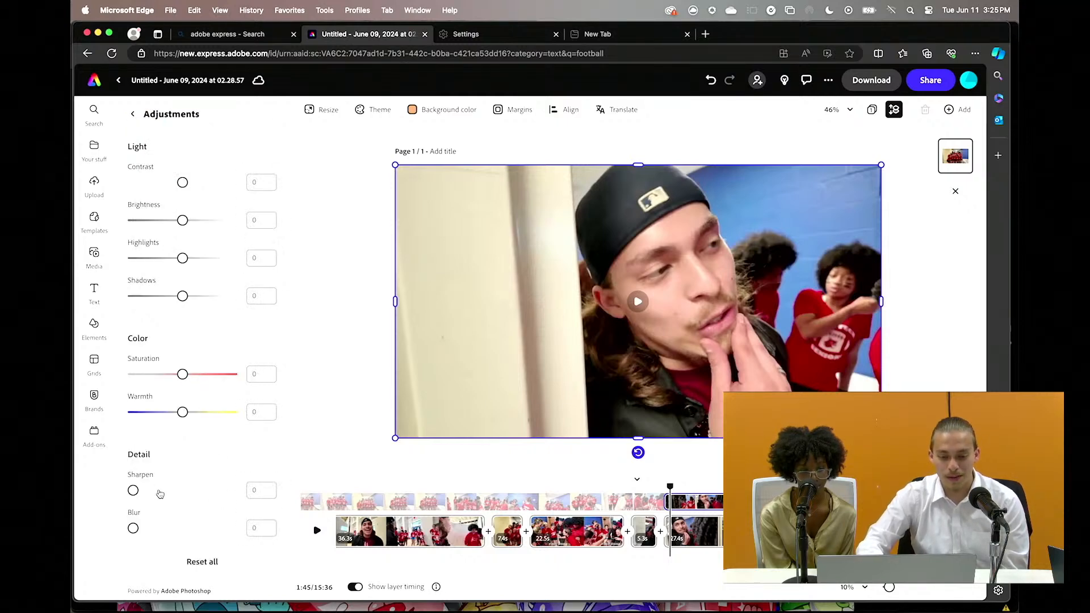
{"action": "left_click", "coordinate": [134, 116]}
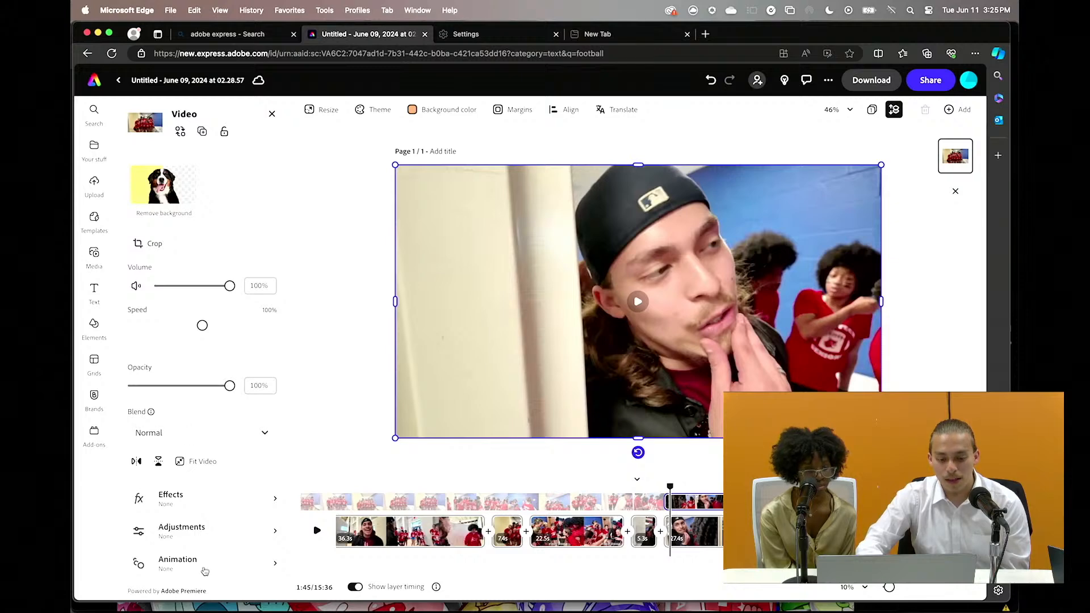
Try the Grayscale, Darken, cyan-blue duotone and red duotone effects on the 27.4s clip's video, and apply Grayscale
{"action": "left_click", "coordinate": [174, 501]}
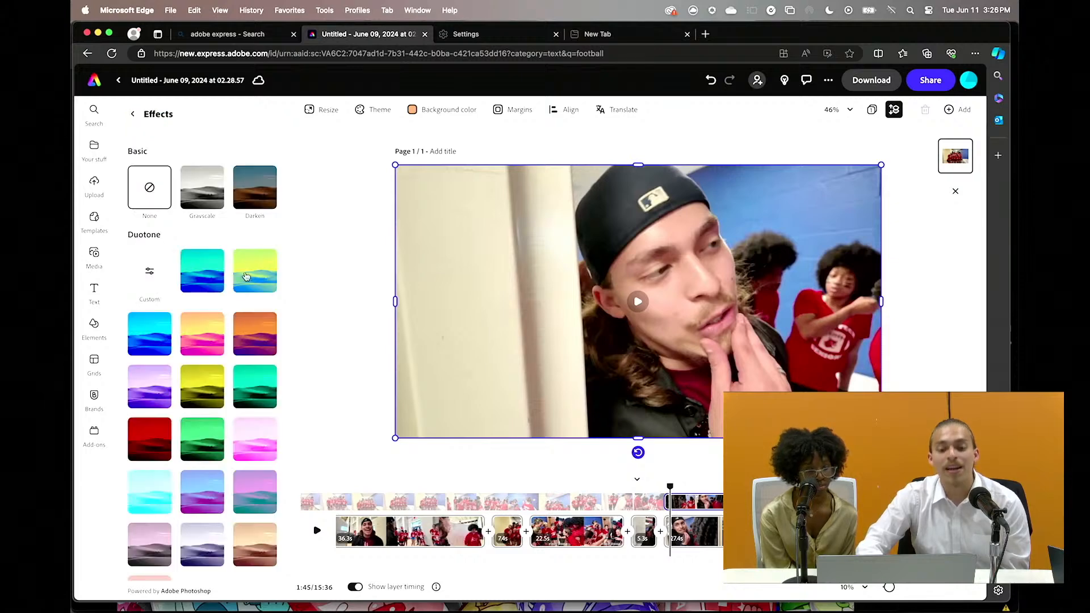
{"action": "left_click", "coordinate": [197, 205]}
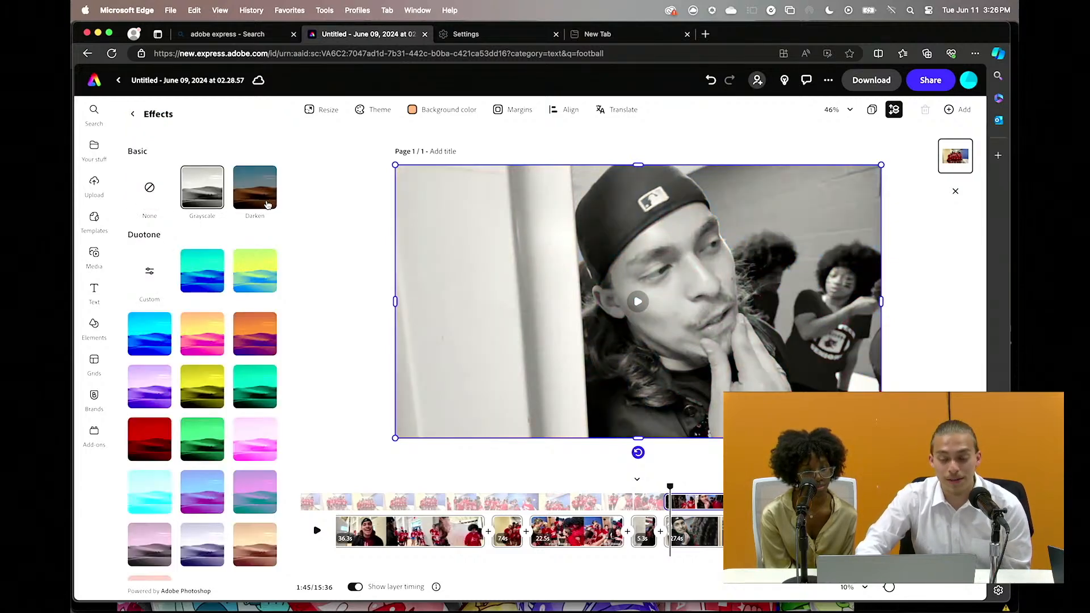
{"action": "left_click", "coordinate": [267, 204]}
{"action": "left_click", "coordinate": [214, 287]}
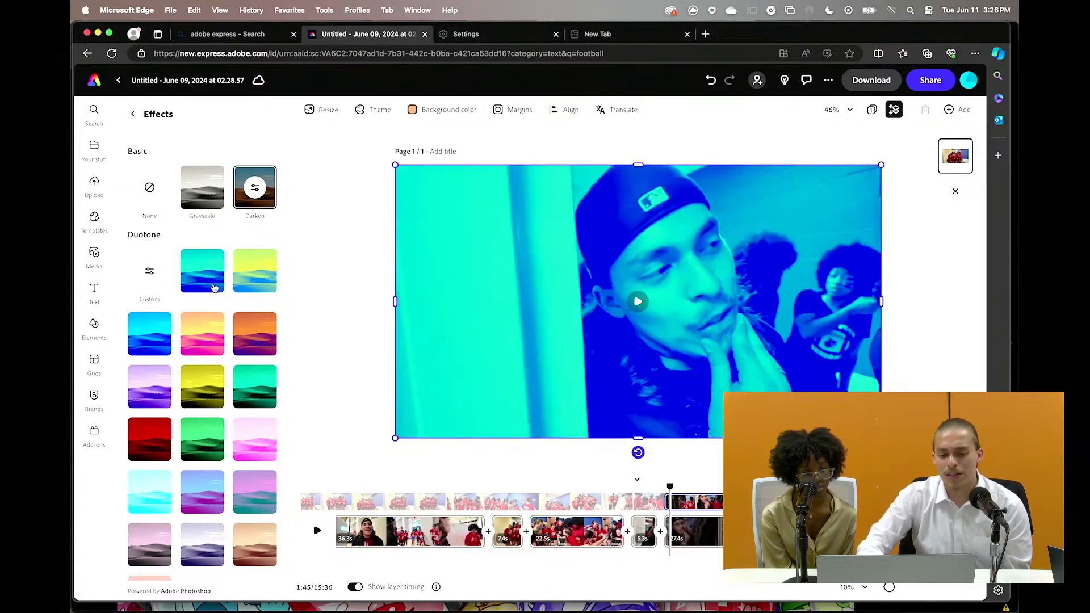
{"action": "left_click", "coordinate": [158, 433]}
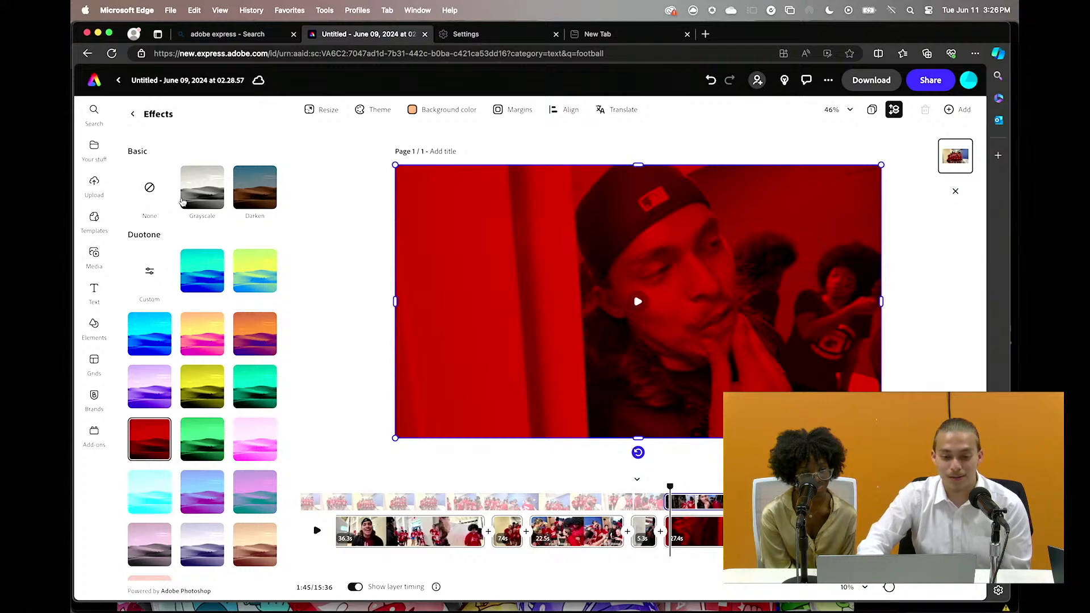
{"action": "left_click", "coordinate": [182, 202]}
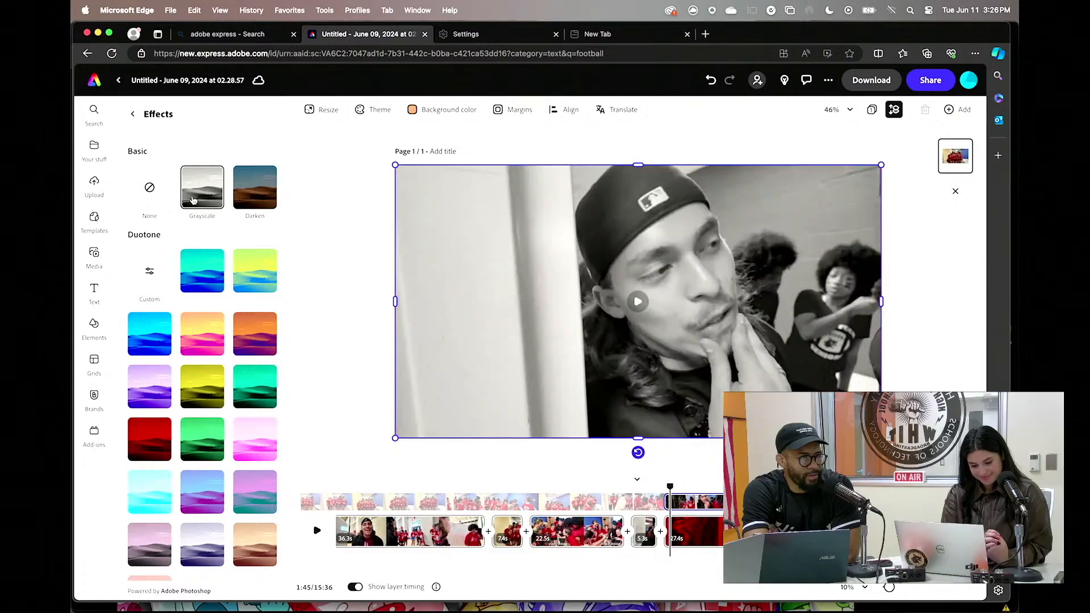
Remove the Grayscale effect from the 27.4s clip's video and deselect the video
{"action": "left_click", "coordinate": [139, 191]}
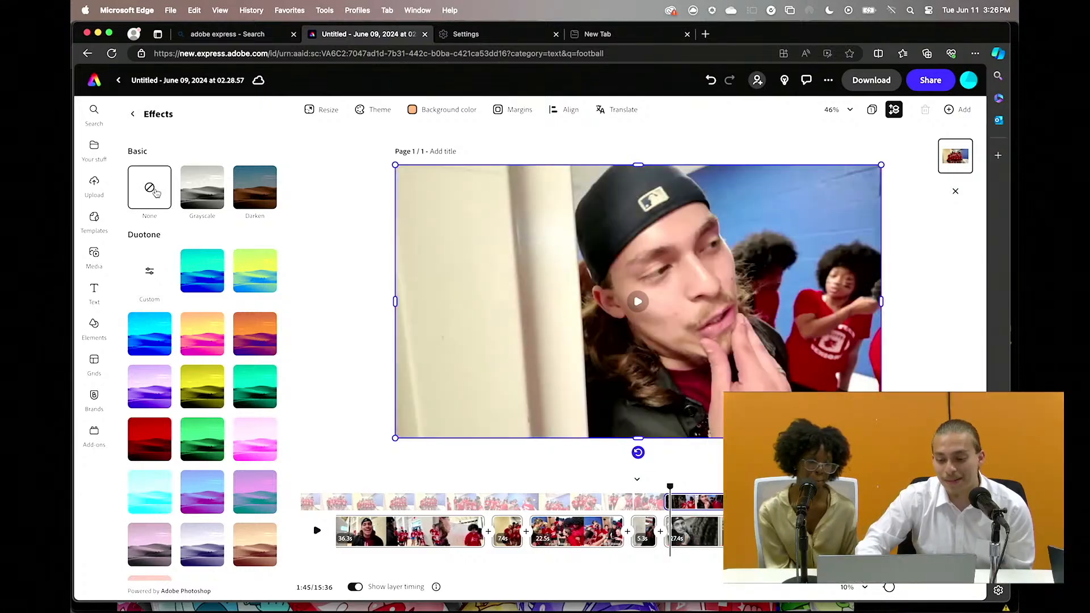
{"action": "left_click", "coordinate": [716, 459]}
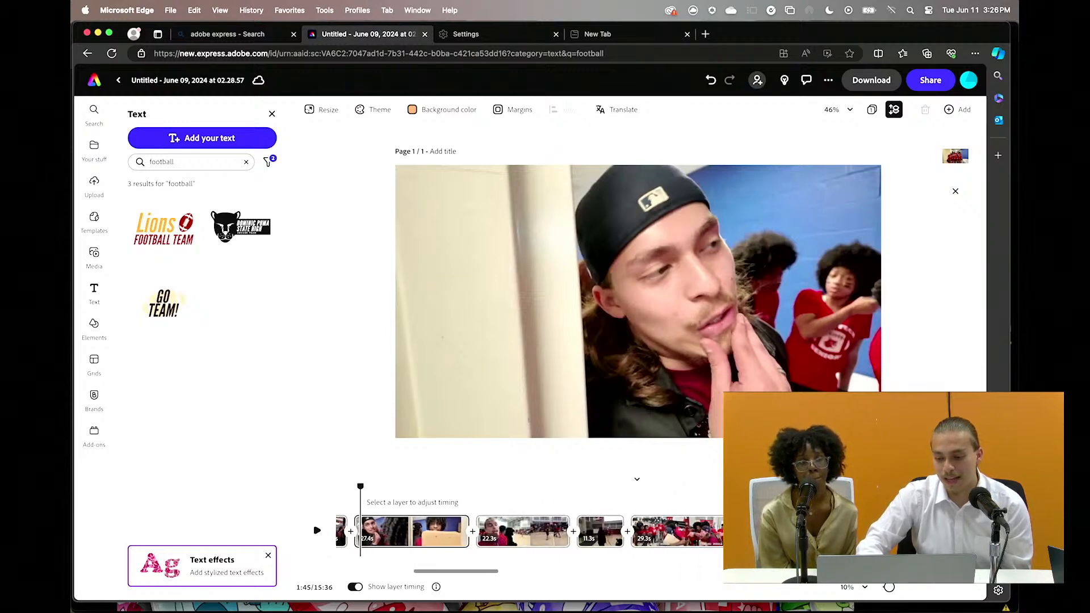
Preview the microphone scene at 3:48 and zoom the timeline out to 5%
{"action": "left_click", "coordinate": [731, 530]}
{"action": "scroll", "coordinate": [732, 531], "scroll_direction": "right", "scroll_amount": 3}
{"action": "left_click", "coordinate": [741, 530]}
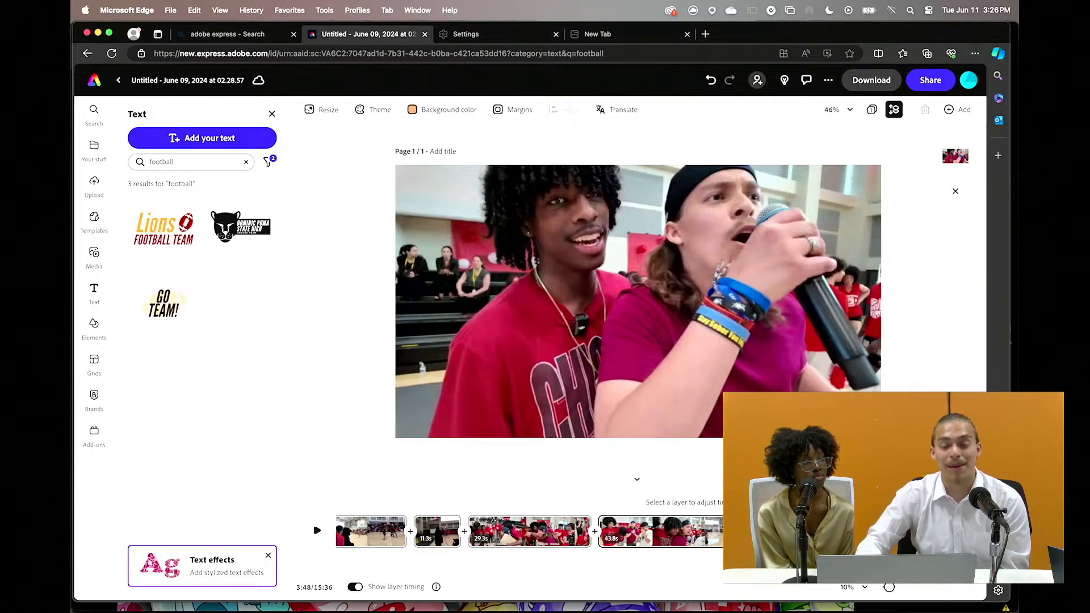
{"action": "scroll", "coordinate": [637, 531], "scroll_direction": "right", "scroll_amount": 12}
{"action": "left_click_drag", "start_coordinate": [889, 587], "coordinate": [856, 594]}
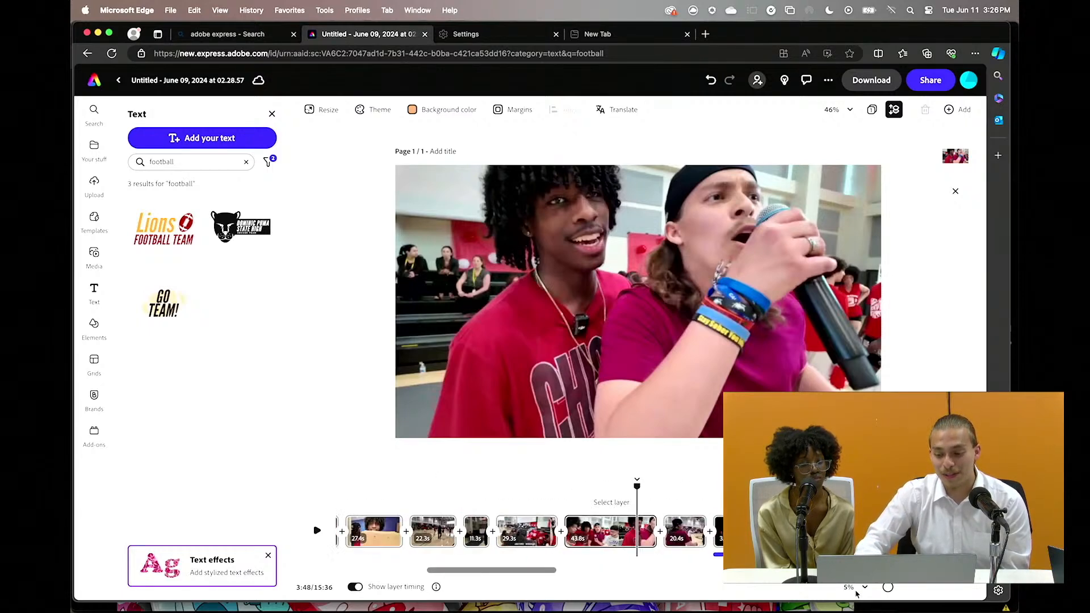
Preview the black-and-white group scene at 11:03 and expand the audio layers below the timeline scenes
{"action": "scroll", "coordinate": [528, 531], "scroll_direction": "right", "scroll_amount": 10}
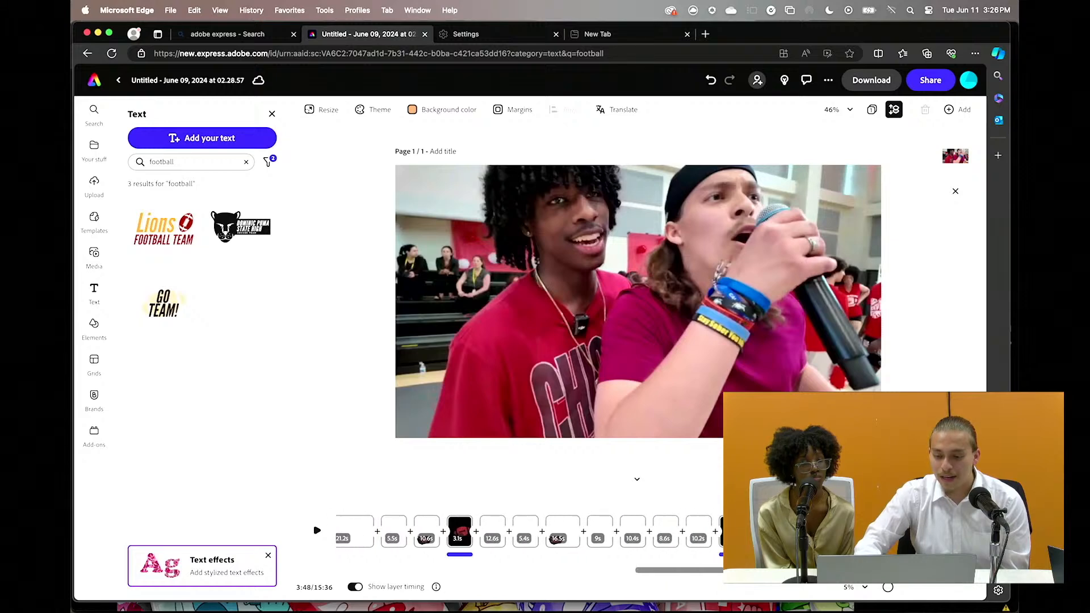
{"action": "scroll", "coordinate": [528, 531], "scroll_direction": "right", "scroll_amount": 10}
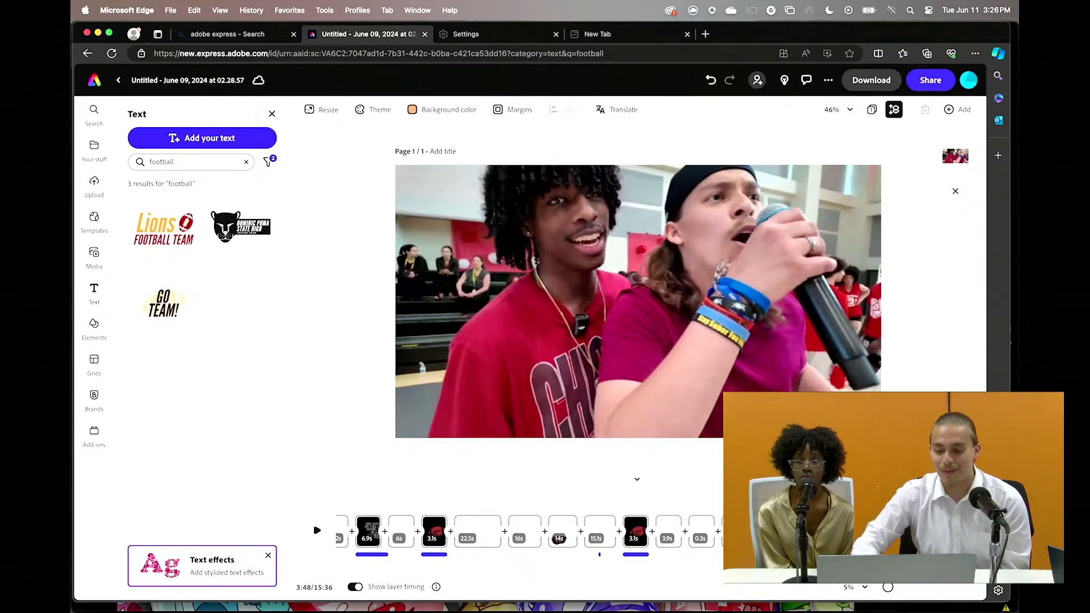
{"action": "left_click", "coordinate": [795, 532]}
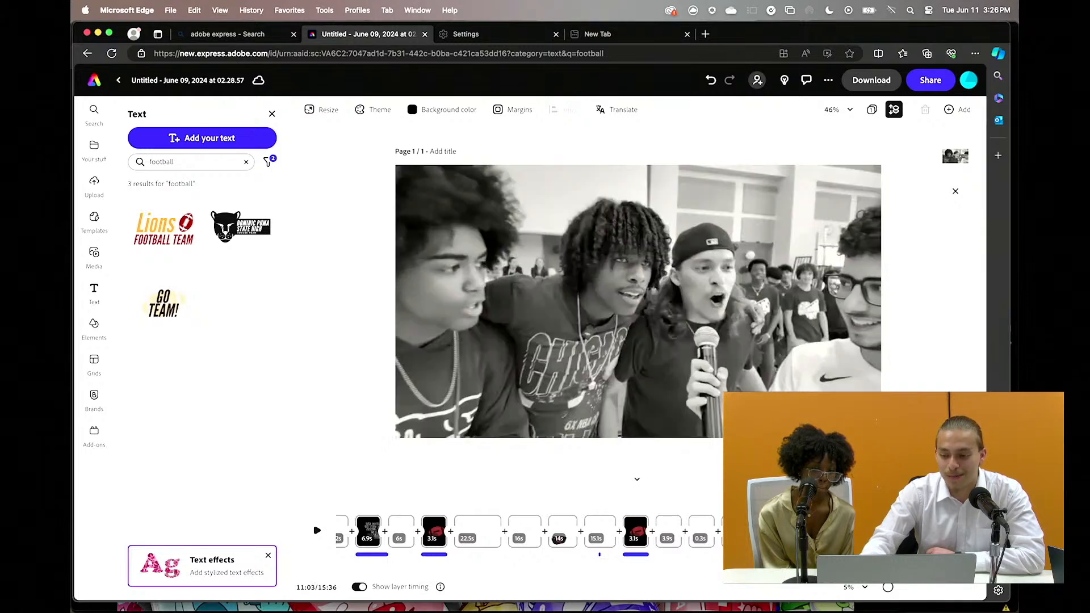
{"action": "left_click", "coordinate": [374, 555]}
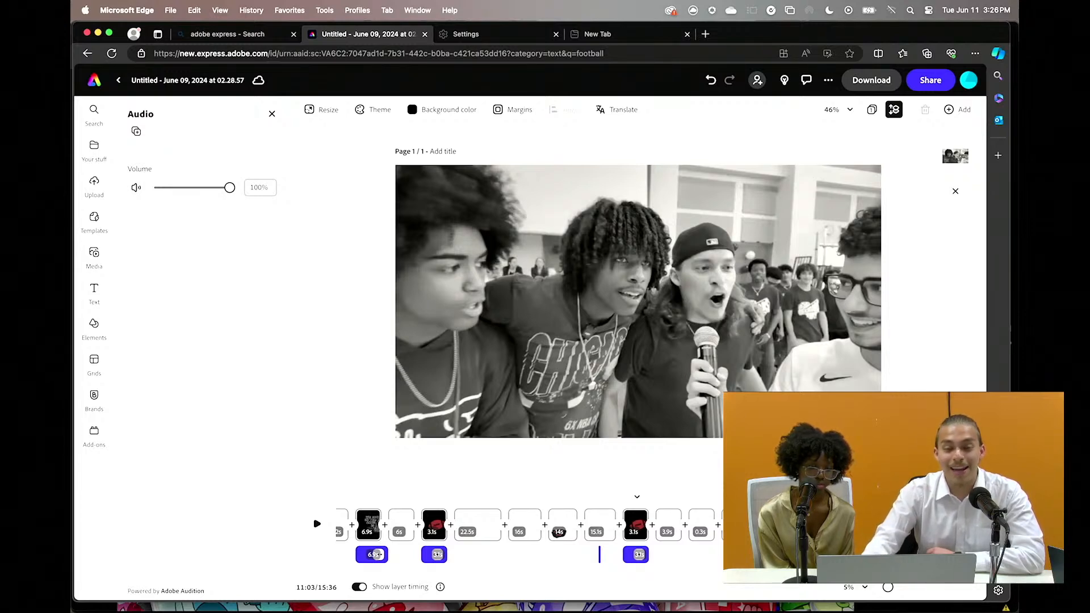
Preview the POWDER PUFF! title at 0:31, the FIRST QUARTER title at 4:19 and the Juniors/Seniors score overlay at 5:40
{"action": "scroll", "coordinate": [618, 546], "scroll_direction": "right", "scroll_amount": 10}
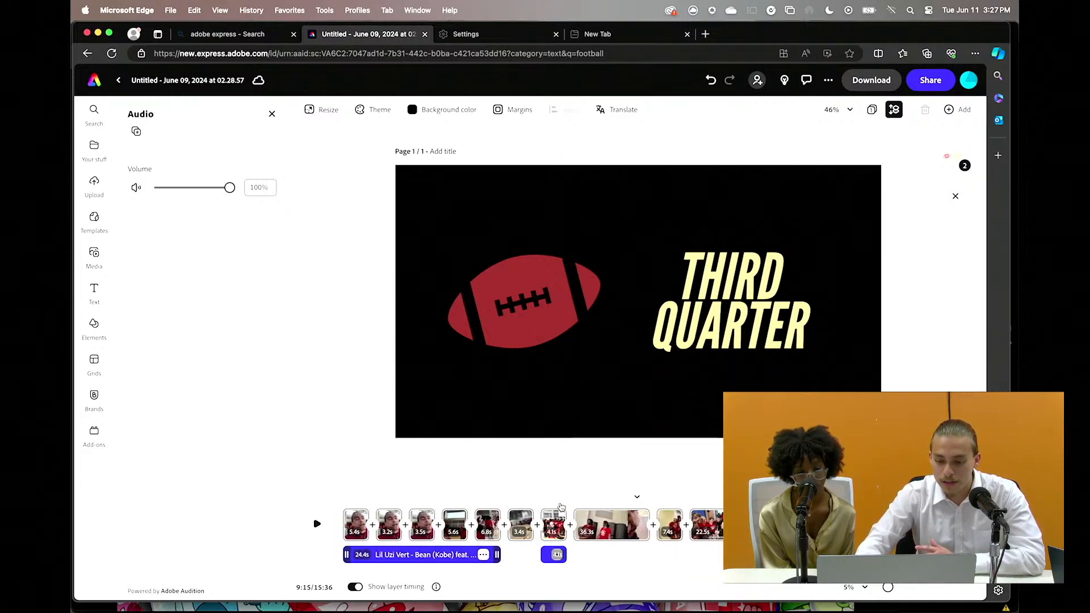
{"action": "left_click", "coordinate": [558, 522]}
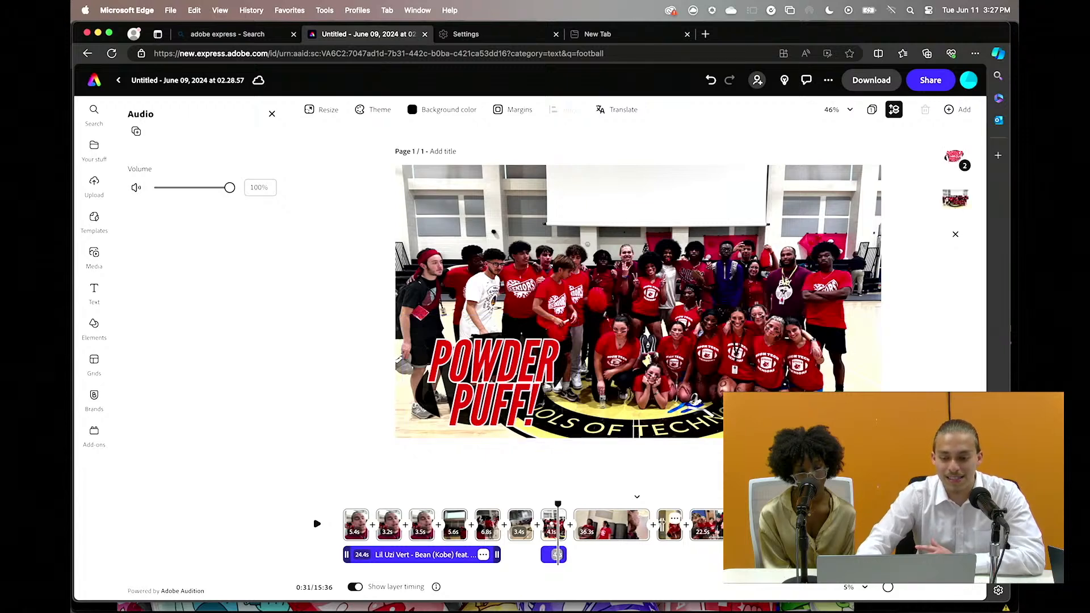
{"action": "scroll", "coordinate": [568, 525], "scroll_direction": "right", "scroll_amount": 10}
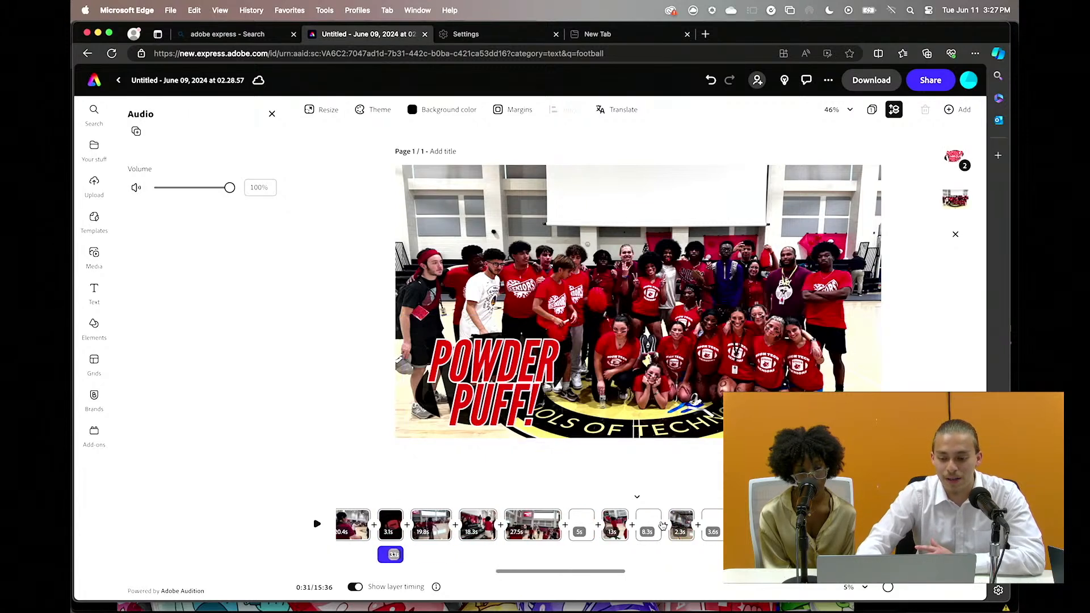
{"action": "left_click", "coordinate": [424, 503]}
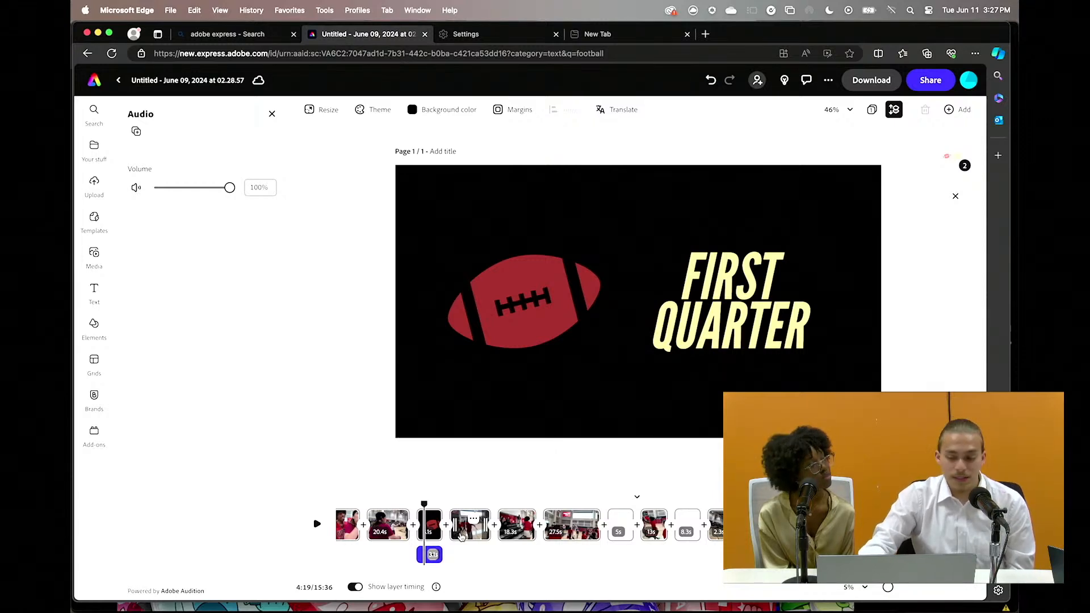
{"action": "scroll", "coordinate": [476, 539], "scroll_direction": "right", "scroll_amount": 10}
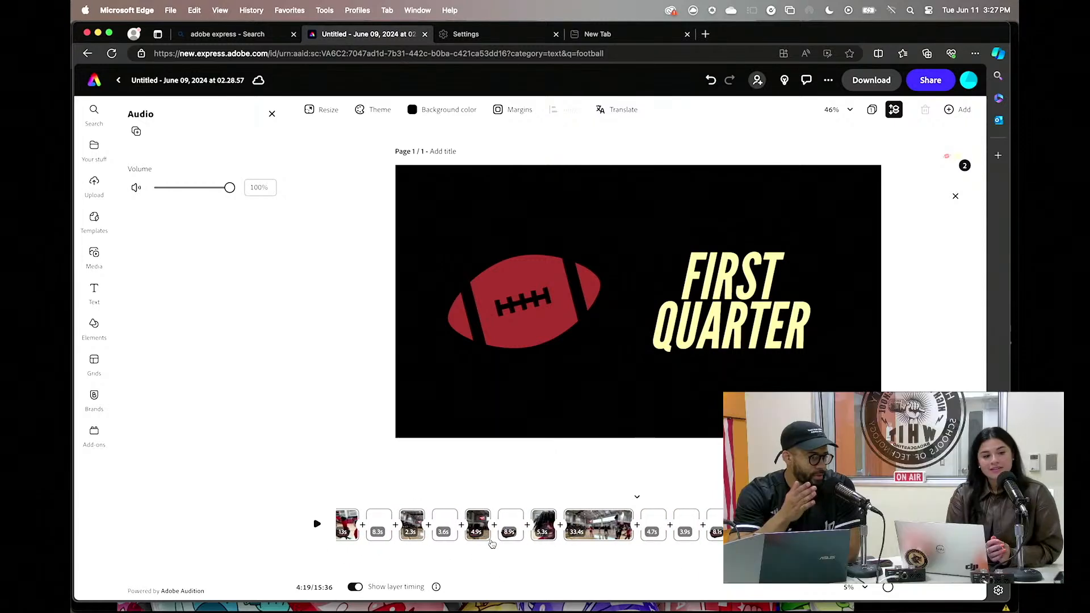
{"action": "scroll", "coordinate": [488, 539], "scroll_direction": "left", "scroll_amount": 3}
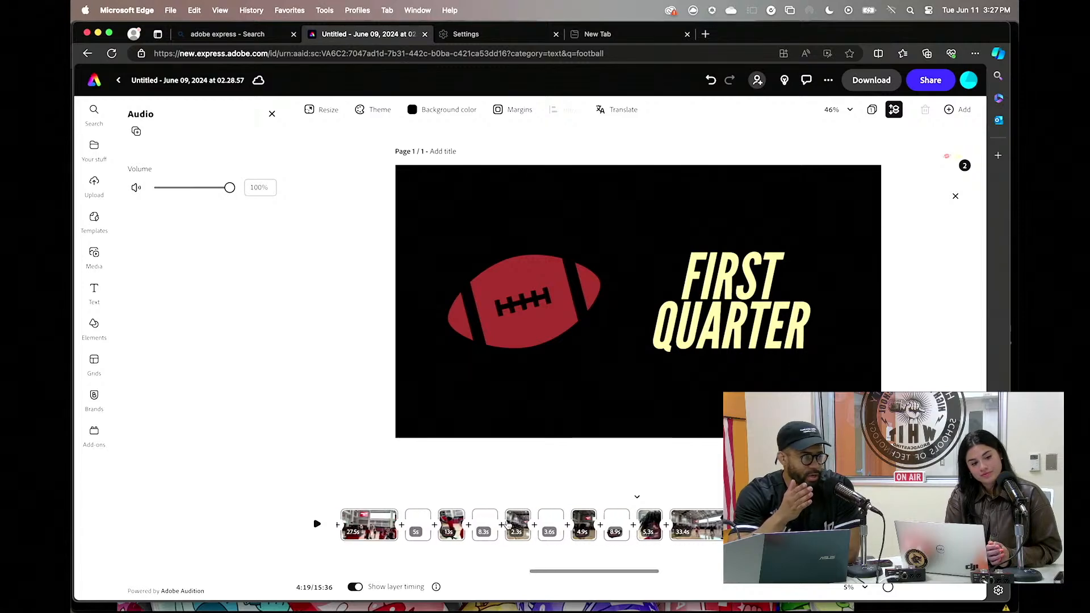
{"action": "left_click", "coordinate": [480, 503]}
{"action": "left_click", "coordinate": [456, 503]}
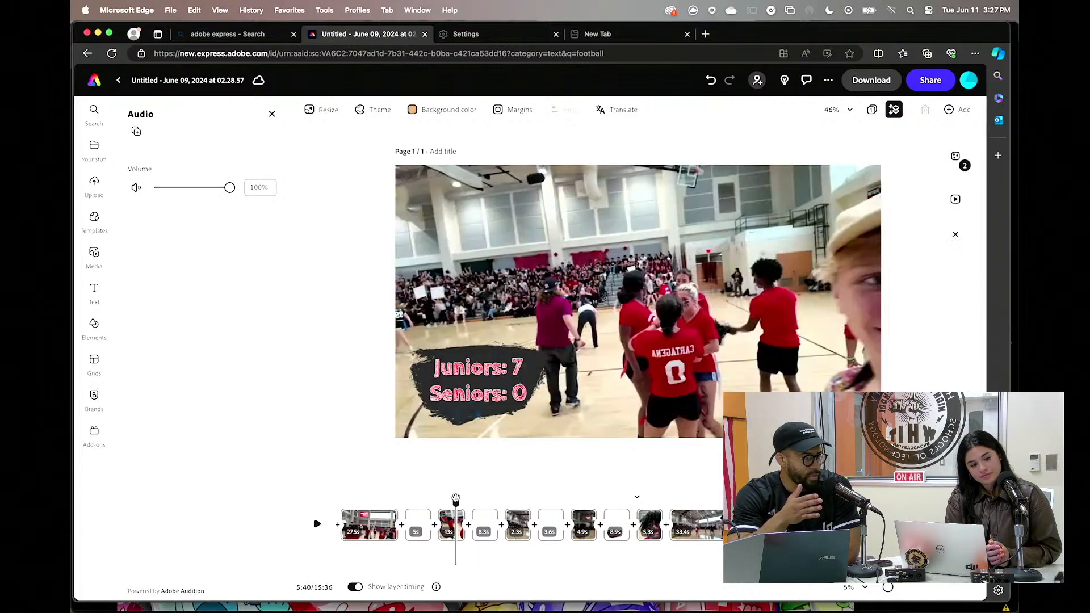
Try splitting the 27.5s scene after the FIRST QUARTER title at 5:07
{"action": "scroll", "coordinate": [454, 502], "scroll_direction": "left", "scroll_amount": 3}
{"action": "left_click", "coordinate": [464, 502]}
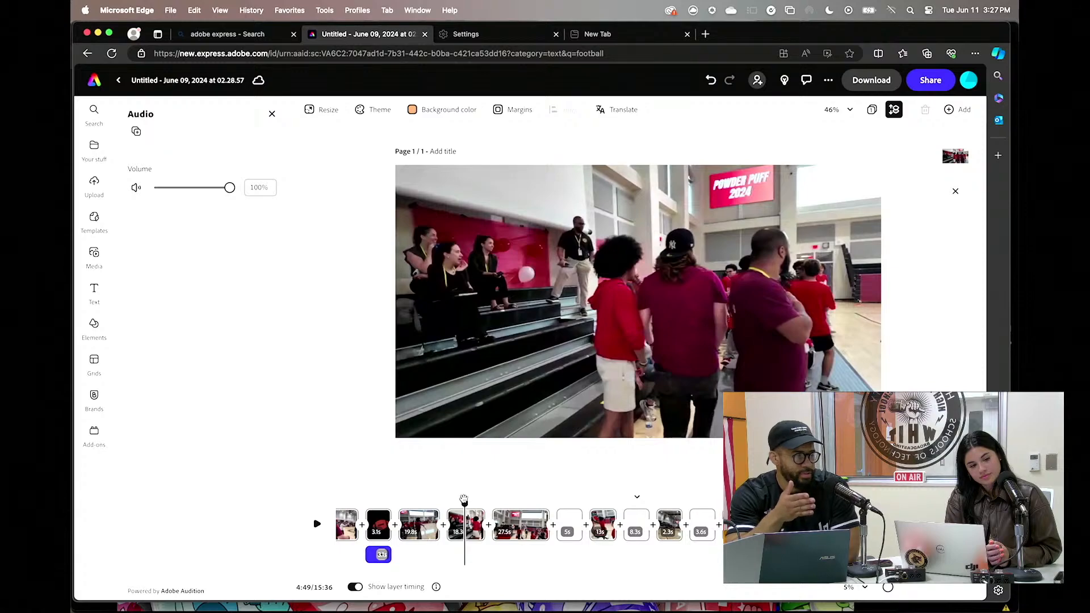
{"action": "left_click_drag", "start_coordinate": [464, 502], "coordinate": [513, 501]}
{"action": "left_click", "coordinate": [514, 500]}
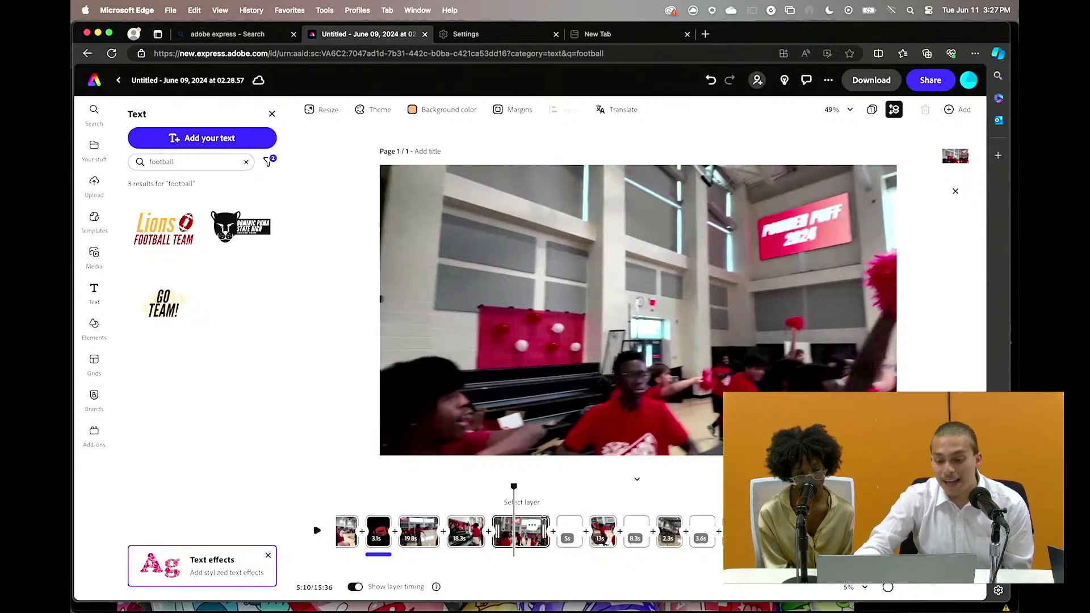
{"action": "left_click_drag", "start_coordinate": [514, 488], "coordinate": [508, 487]}
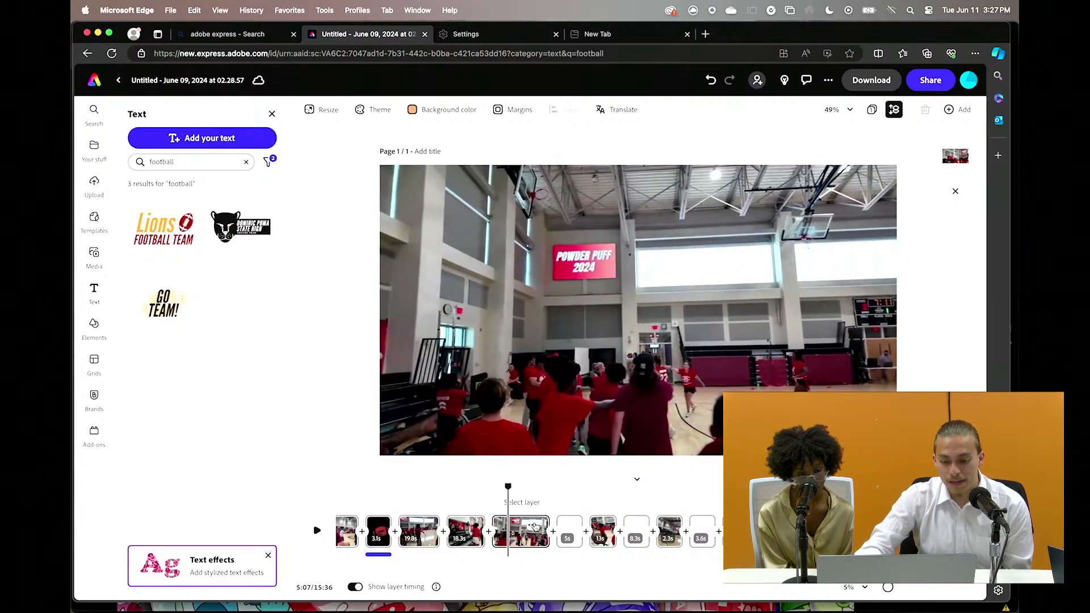
{"action": "left_click", "coordinate": [533, 526]}
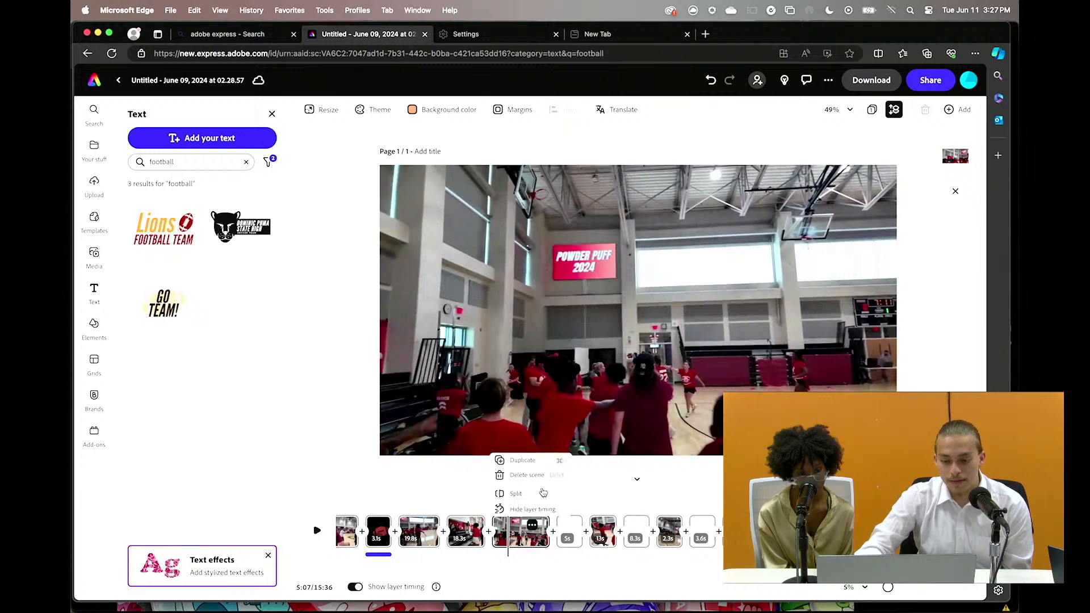
{"action": "left_click", "coordinate": [545, 493]}
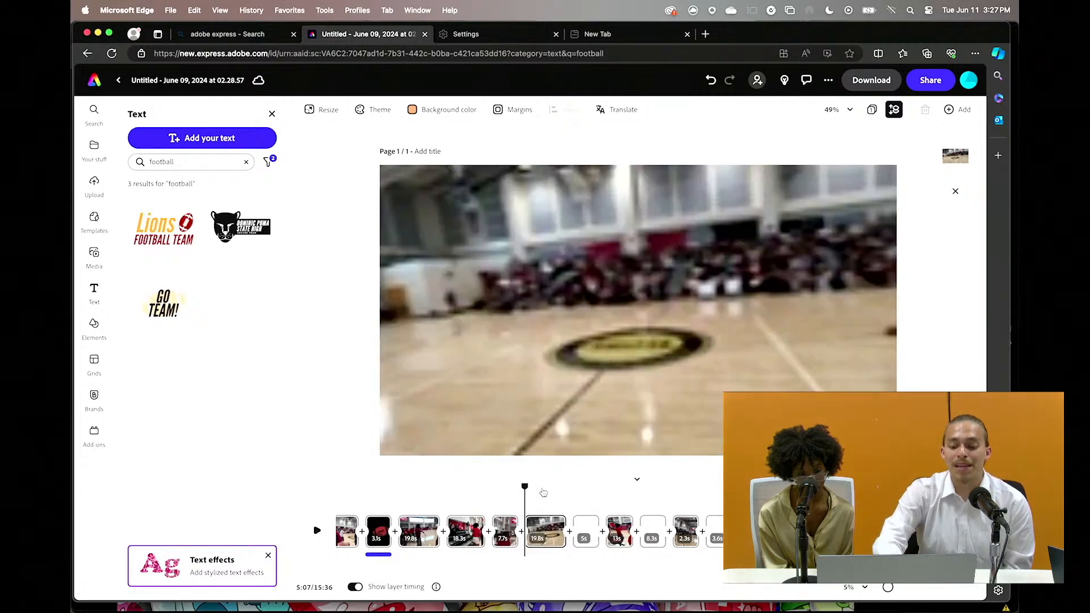
Undo the split, redo it, and undo it again to restore the single 27.5s scene
{"action": "key", "text": "super+z"}
{"action": "key", "text": "super+shift+z"}
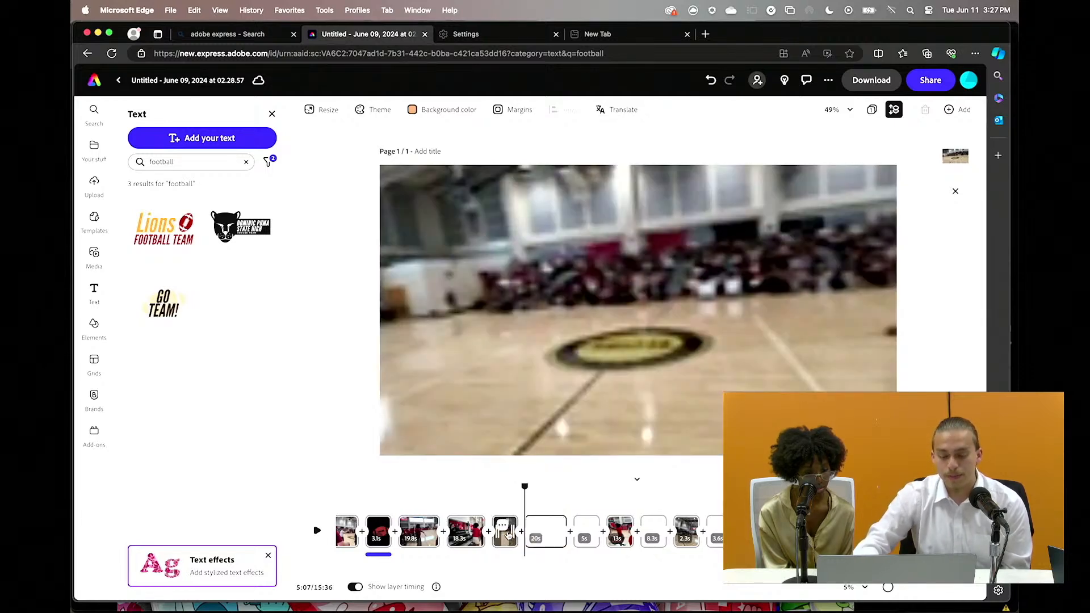
{"action": "key", "text": "super+z"}
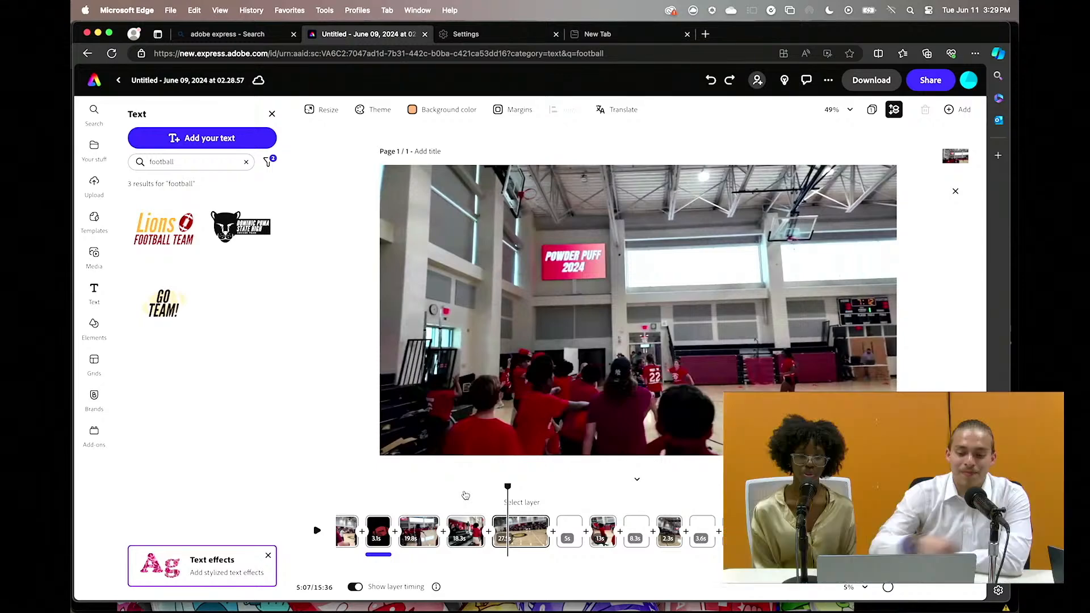
Preview the gym clips at 5:02 and 6:16, and the start of the 33.4s clip at 6:21
{"action": "left_click", "coordinate": [465, 496]}
{"action": "left_click", "coordinate": [498, 497]}
{"action": "scroll", "coordinate": [465, 502], "scroll_direction": "right", "scroll_amount": 5}
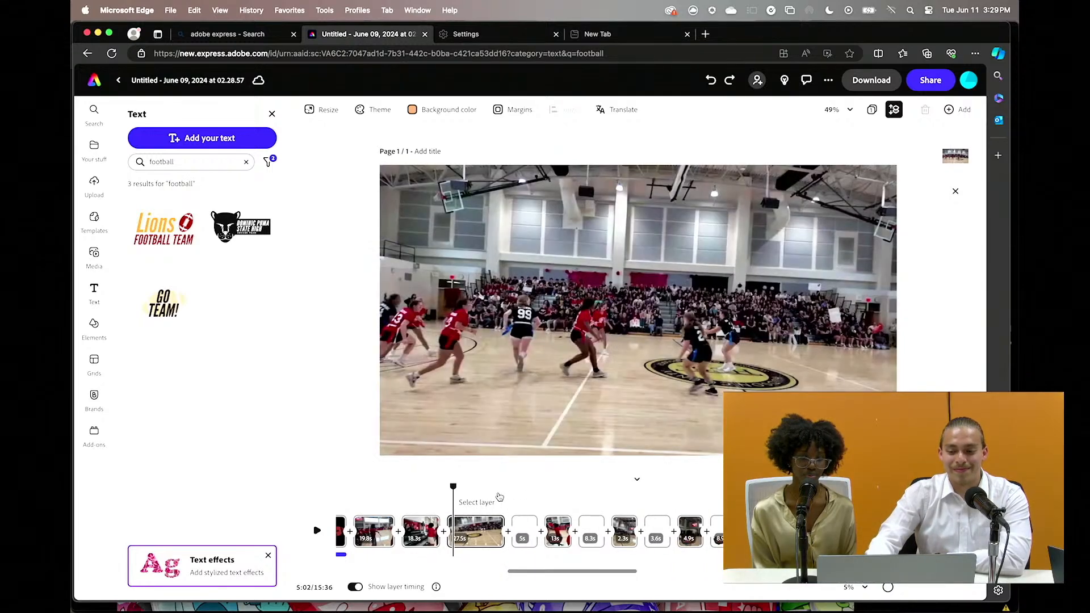
{"action": "scroll", "coordinate": [443, 504], "scroll_direction": "right", "scroll_amount": 7}
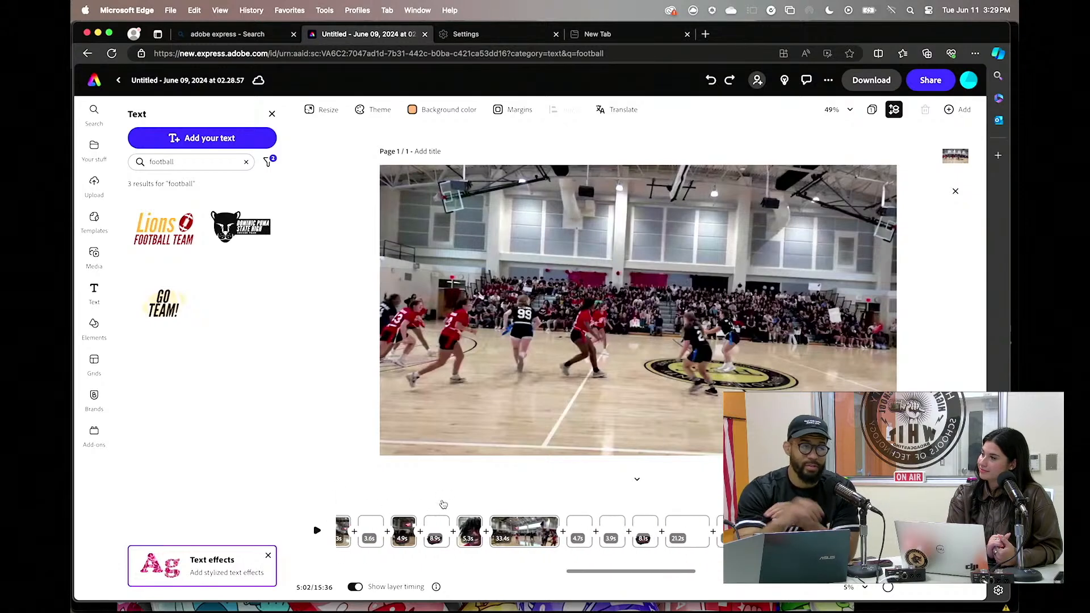
{"action": "left_click", "coordinate": [419, 500]}
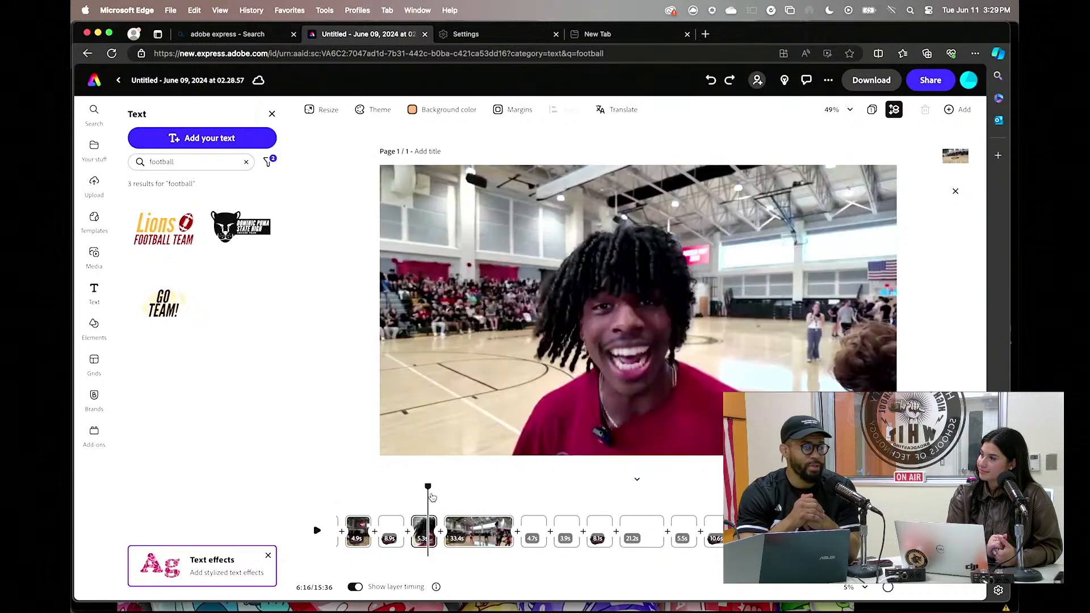
{"action": "left_click_drag", "start_coordinate": [430, 487], "coordinate": [451, 487]}
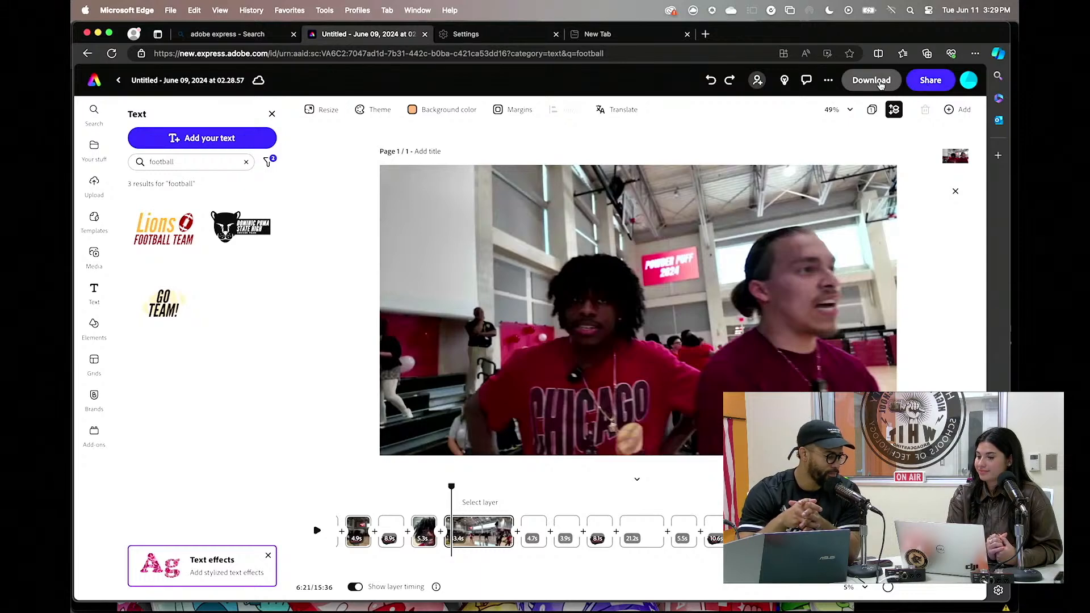
Review the sharing options and the ways to save the project as a remixable template, and close them without saving
{"action": "left_click", "coordinate": [923, 86]}
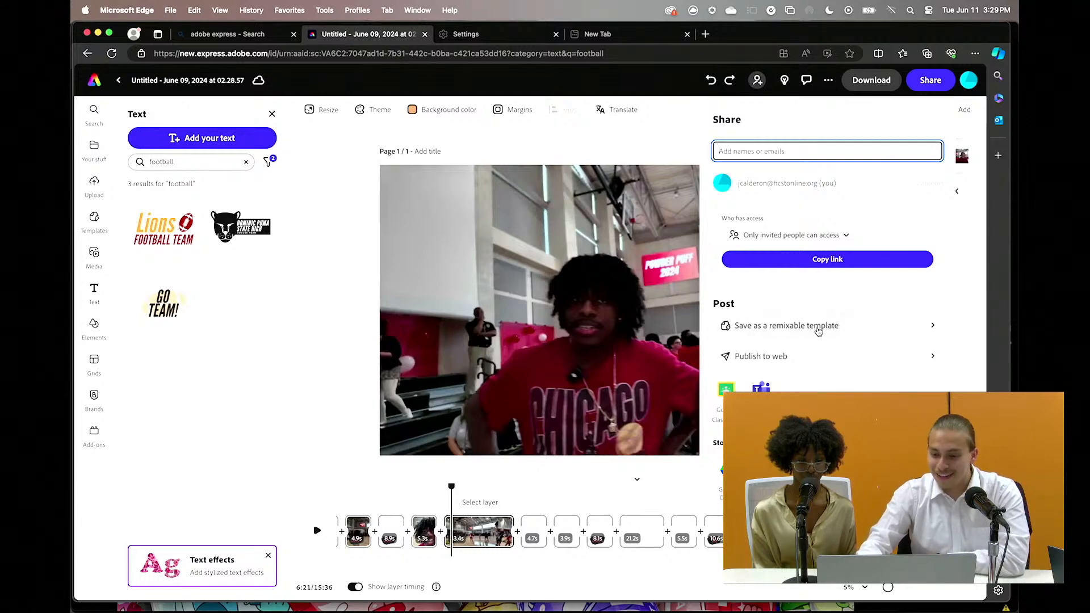
{"action": "left_click", "coordinate": [848, 329]}
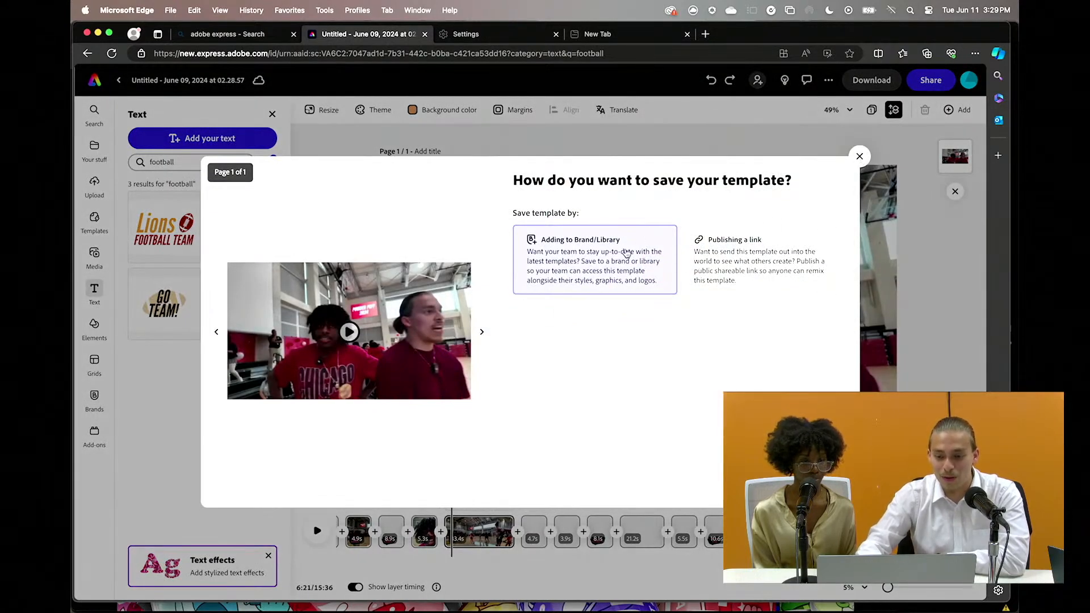
{"action": "left_click", "coordinate": [859, 156]}
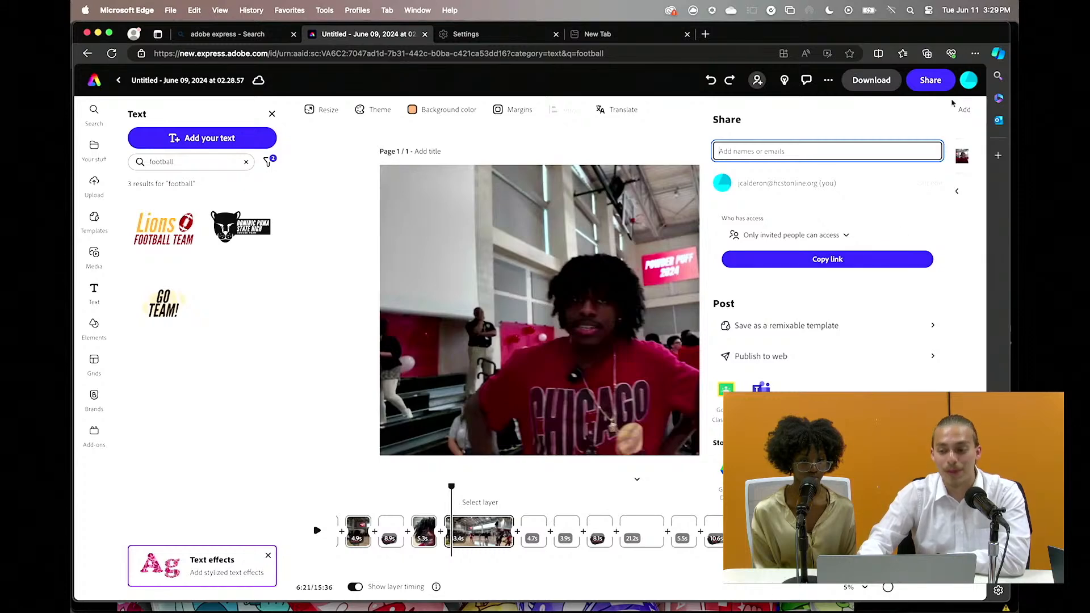
{"action": "left_click", "coordinate": [965, 274]}
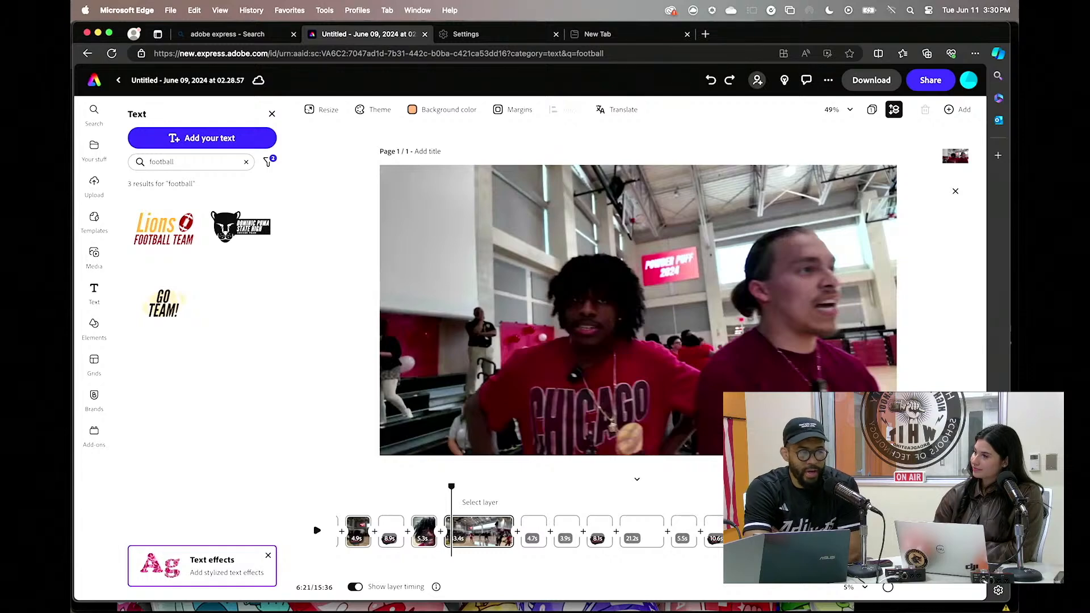
Add the Blinking loop animation to the POWDER PUFF! title group on the group photo at 0:29
{"action": "scroll", "coordinate": [561, 527], "scroll_direction": "left", "scroll_amount": 5}
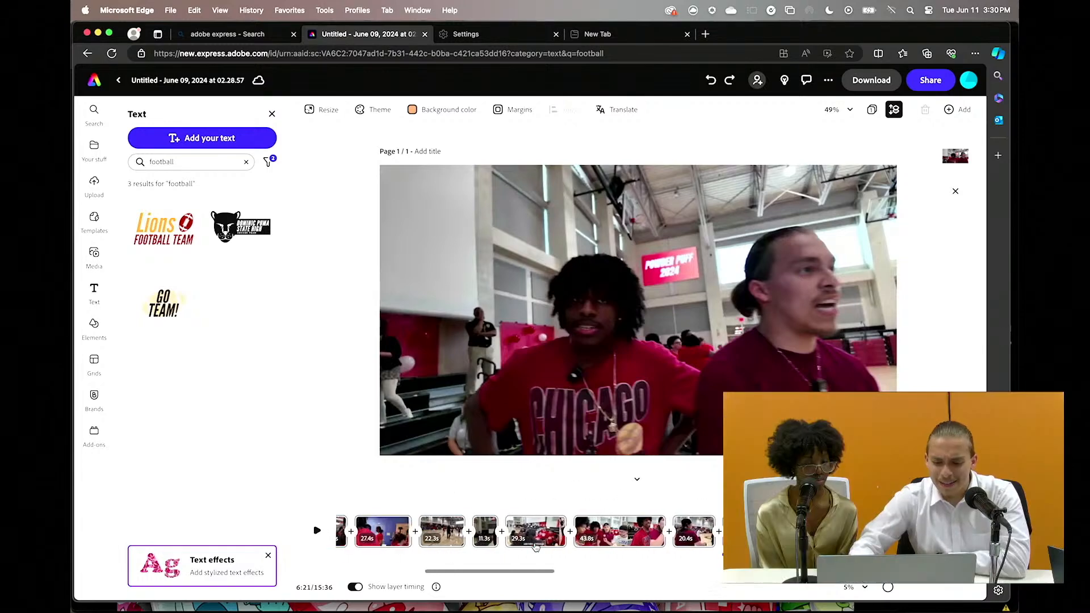
{"action": "left_click", "coordinate": [554, 502]}
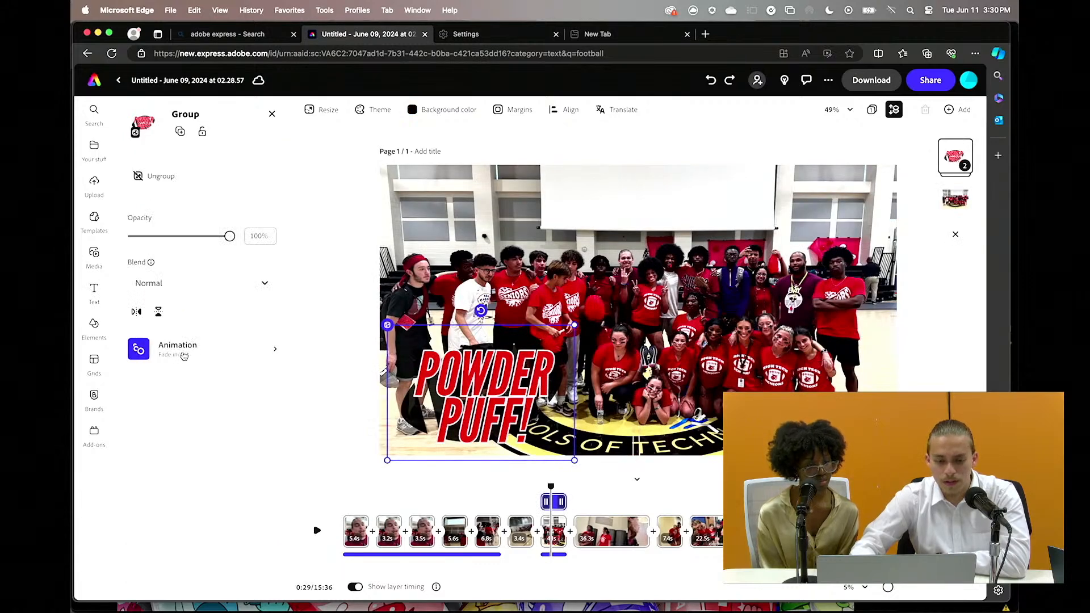
{"action": "left_click", "coordinate": [184, 355]}
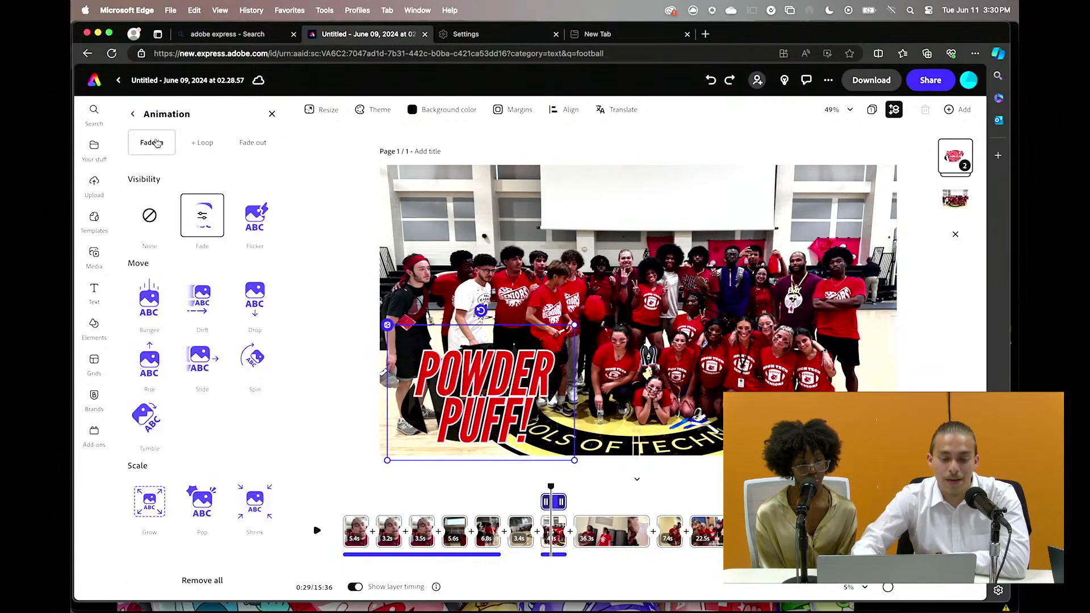
{"action": "left_click", "coordinate": [203, 143]}
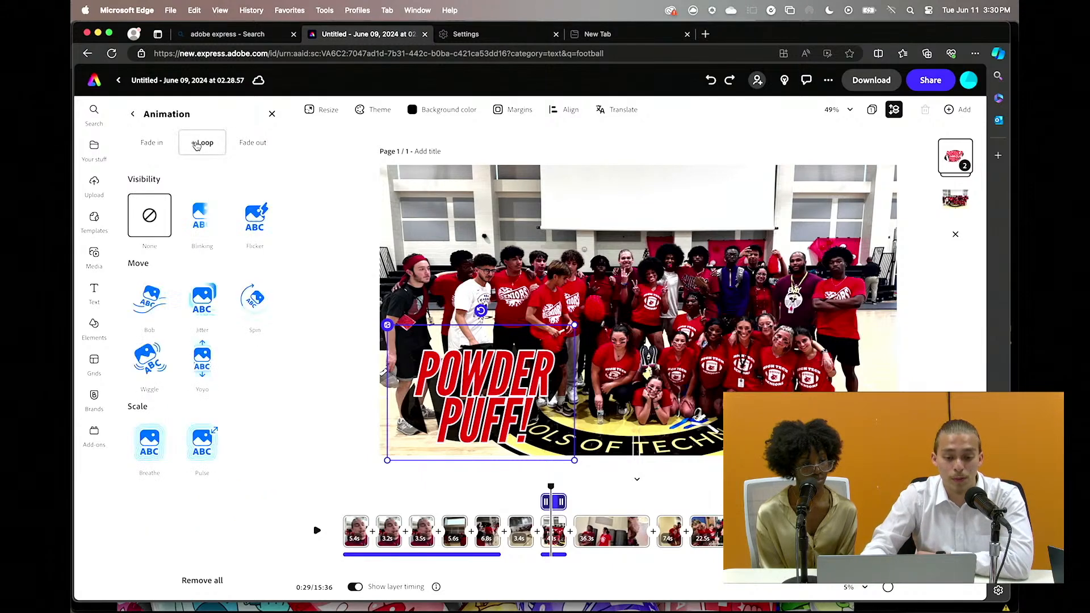
{"action": "left_click", "coordinate": [198, 215]}
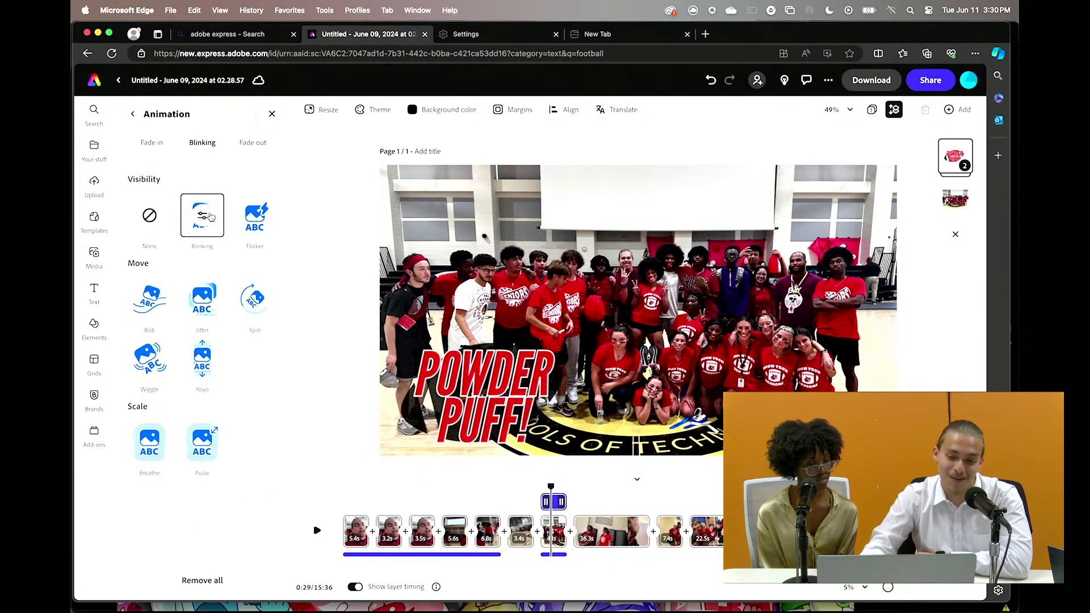
Try the Flicker and Bob loop animations on the POWDER PUFF! title group, and remove its loop animation
{"action": "left_click", "coordinate": [255, 215]}
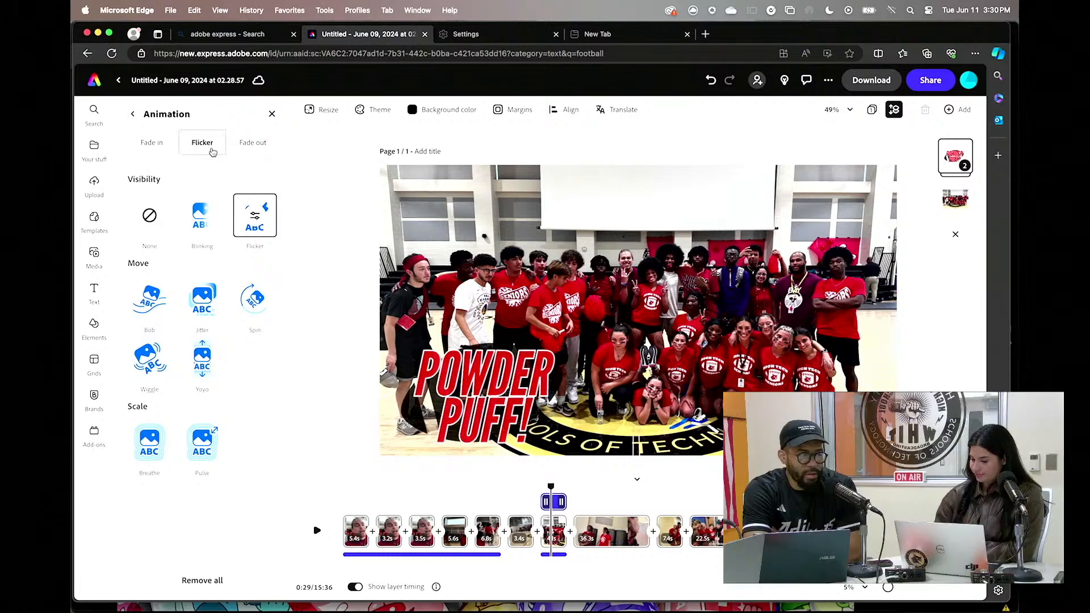
{"action": "left_click", "coordinate": [152, 210]}
{"action": "left_click", "coordinate": [150, 292]}
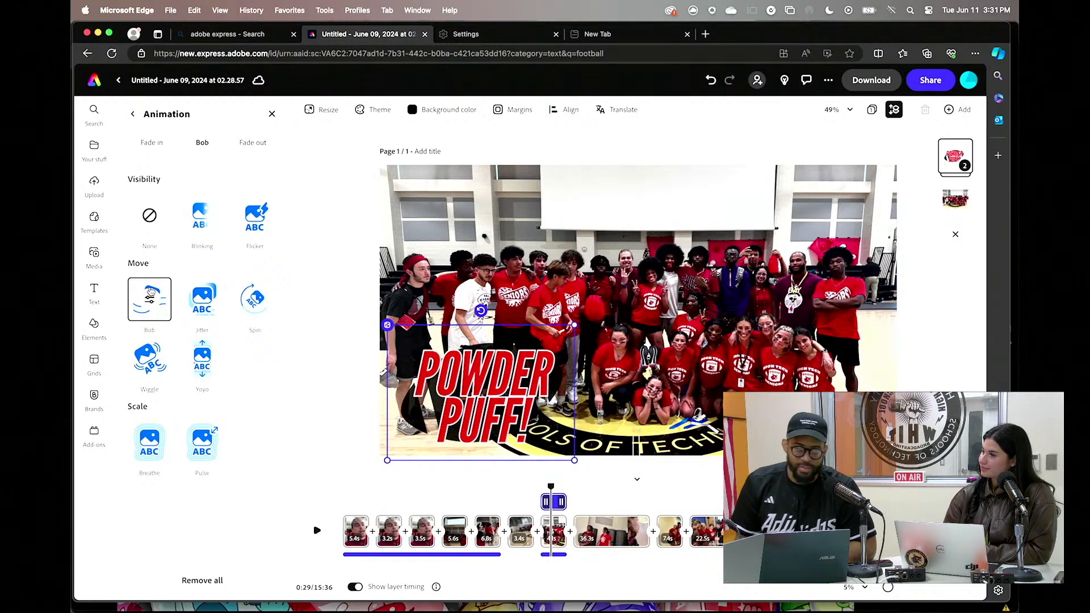
{"action": "left_click", "coordinate": [150, 216]}
Try the Drift exit animation on the POWDER PUFF! title group, and set the exit back to Fade
{"action": "left_click", "coordinate": [244, 141]}
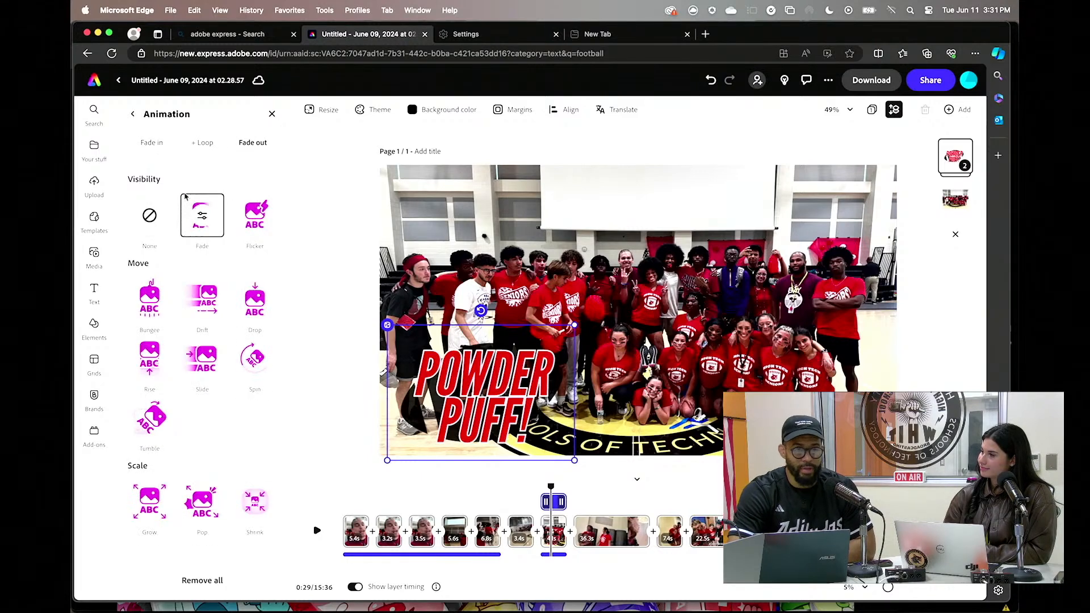
{"action": "left_click", "coordinate": [209, 290]}
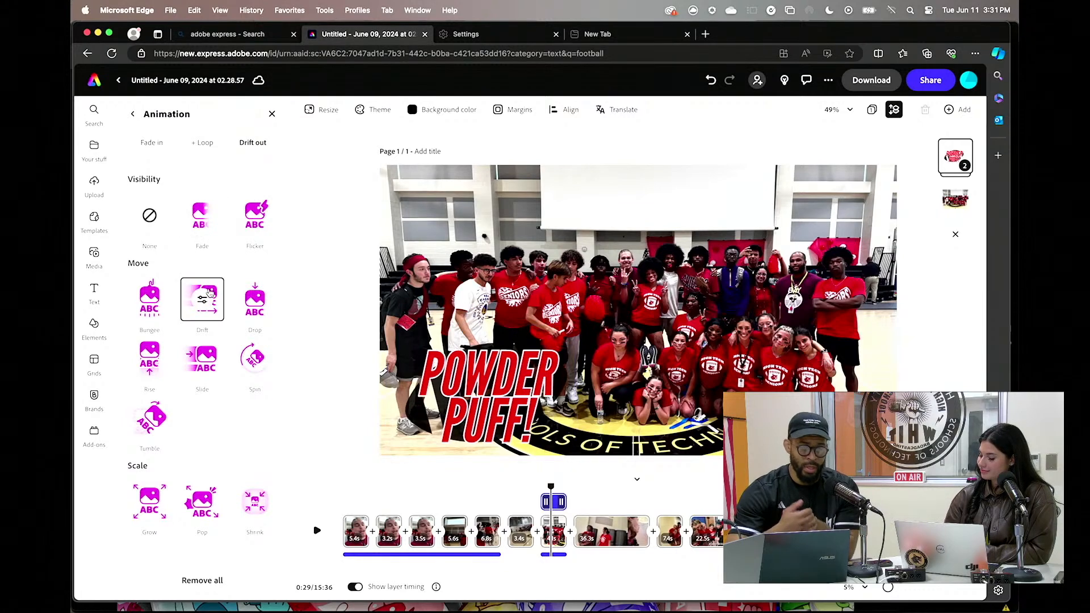
{"action": "left_click", "coordinate": [193, 218]}
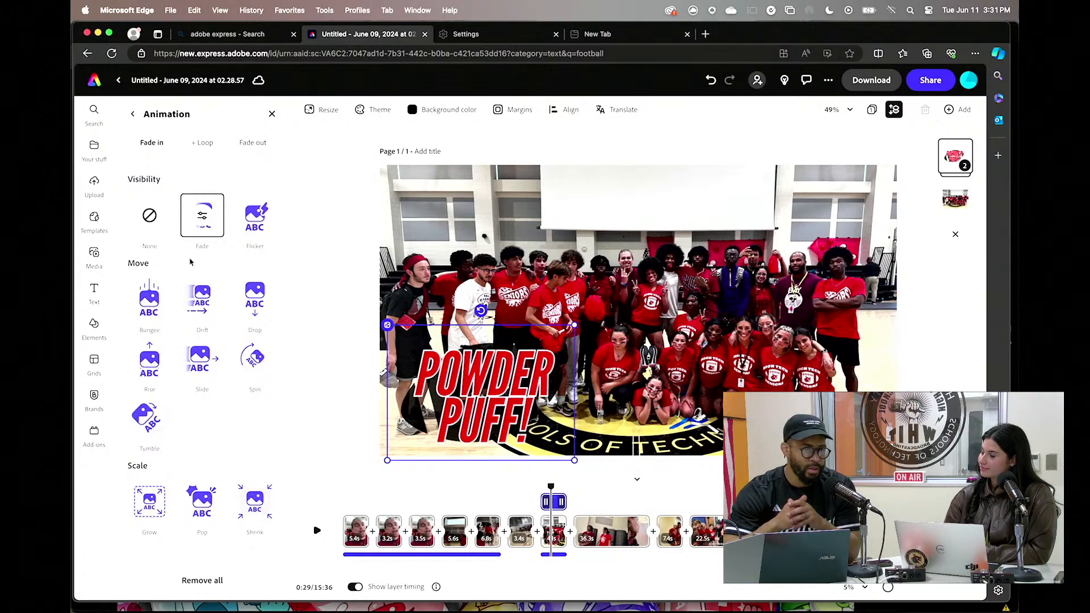
Try the Grow and Spin entrance animations on the title group, restore the Fade entrance, and deselect the group
{"action": "left_click", "coordinate": [143, 514]}
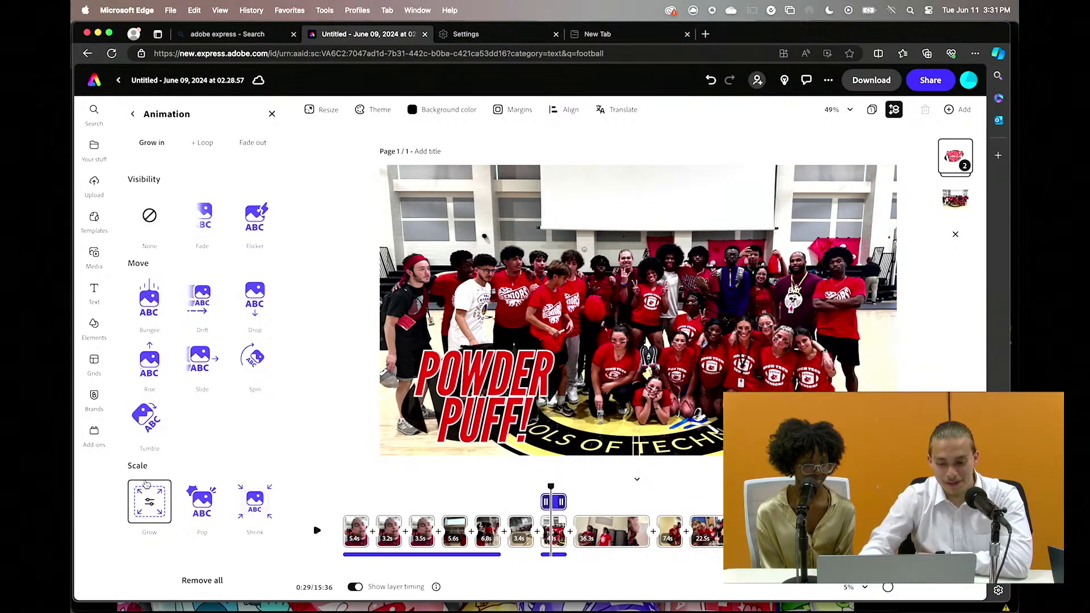
{"action": "left_click", "coordinate": [254, 359]}
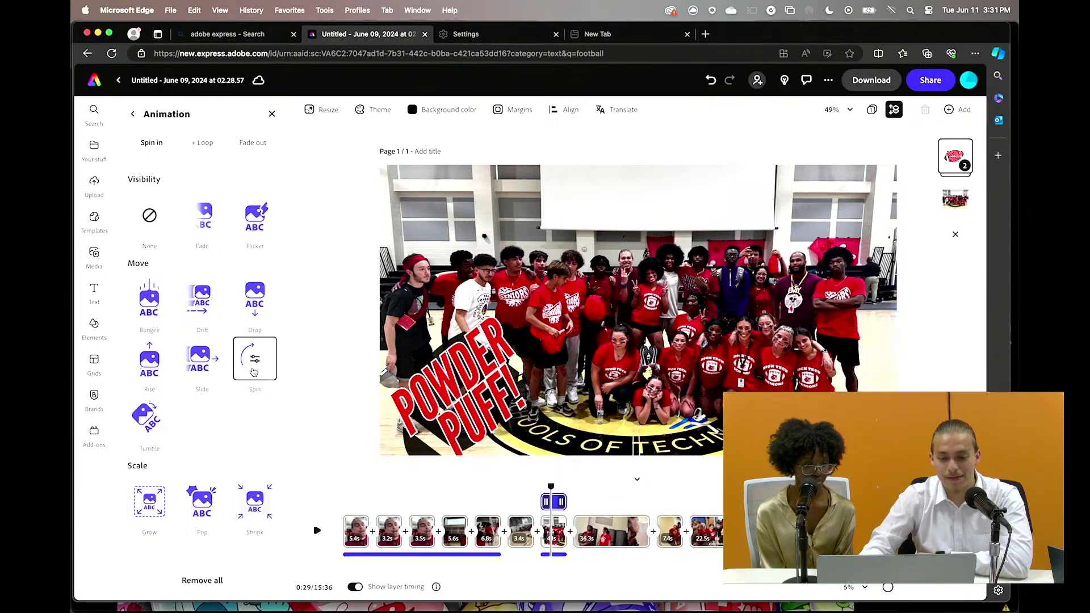
{"action": "left_click", "coordinate": [215, 233]}
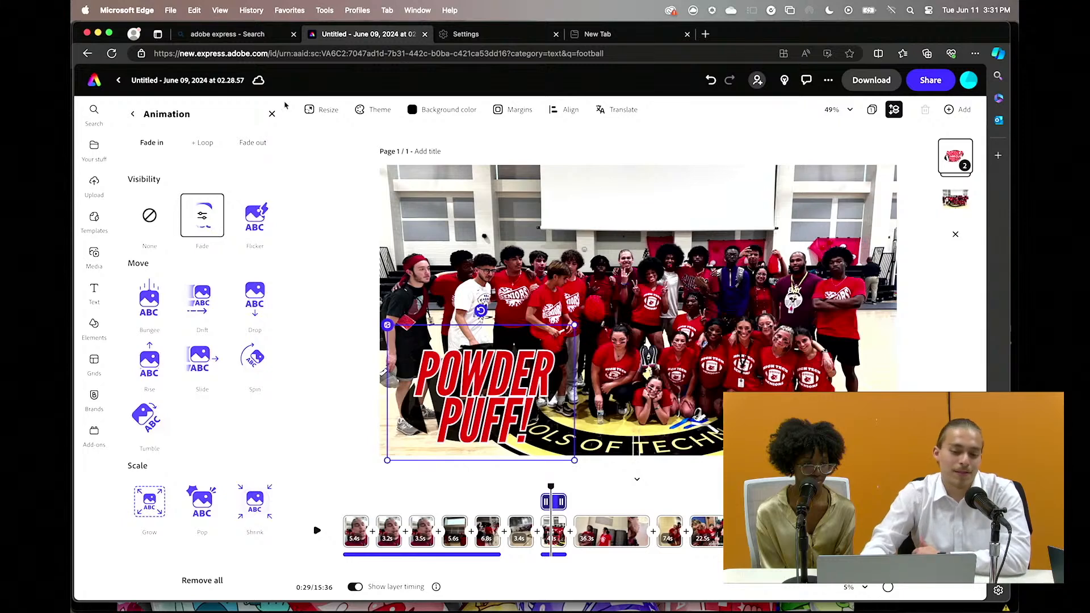
{"action": "left_click", "coordinate": [272, 114]}
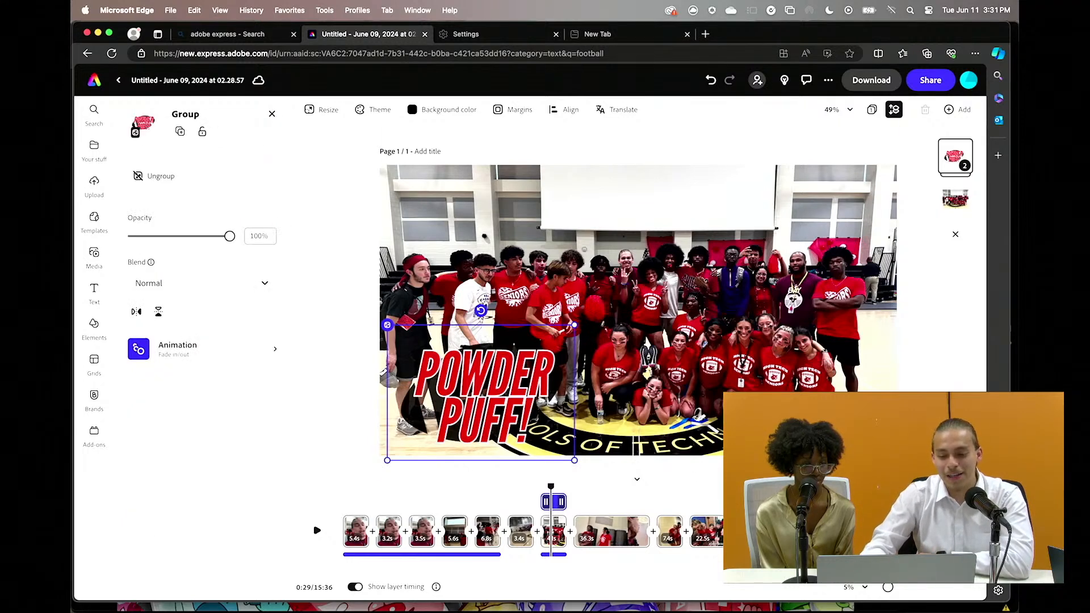
{"action": "key", "text": "Escape"}
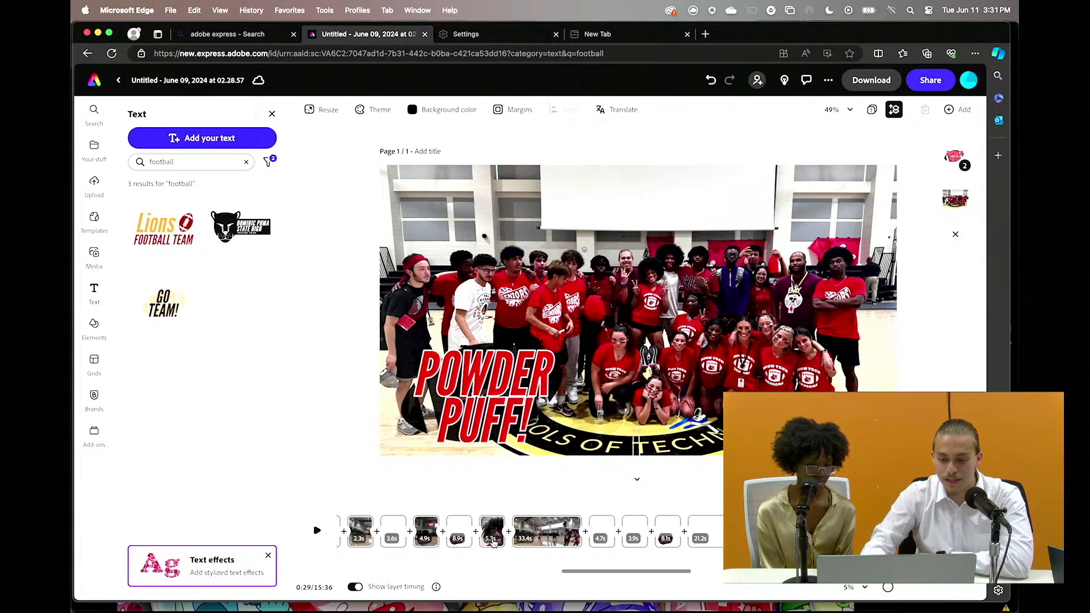
Preview the gym clips at 6:16, 6:26 and 6:40, and the team handshake clip at 4:53
{"action": "left_click", "coordinate": [495, 533]}
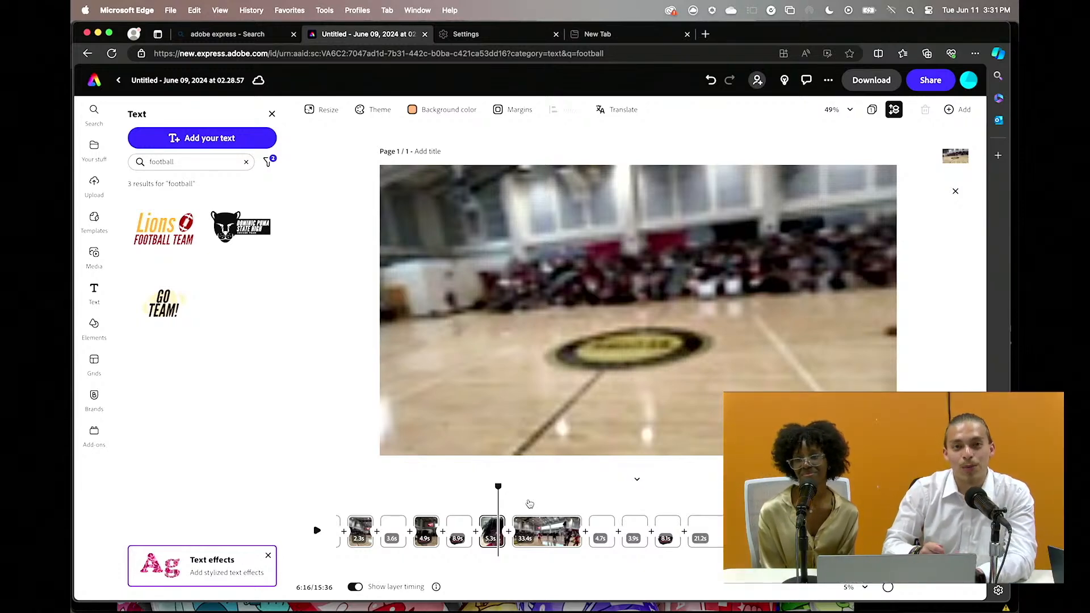
{"action": "left_click", "coordinate": [529, 503]}
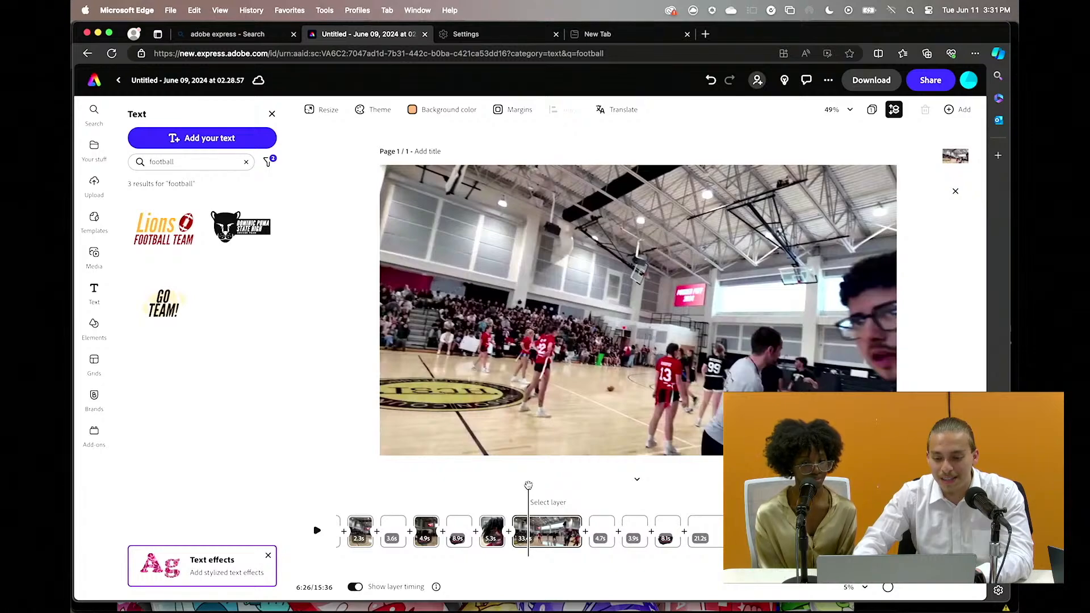
{"action": "left_click_drag", "start_coordinate": [528, 485], "coordinate": [559, 503]}
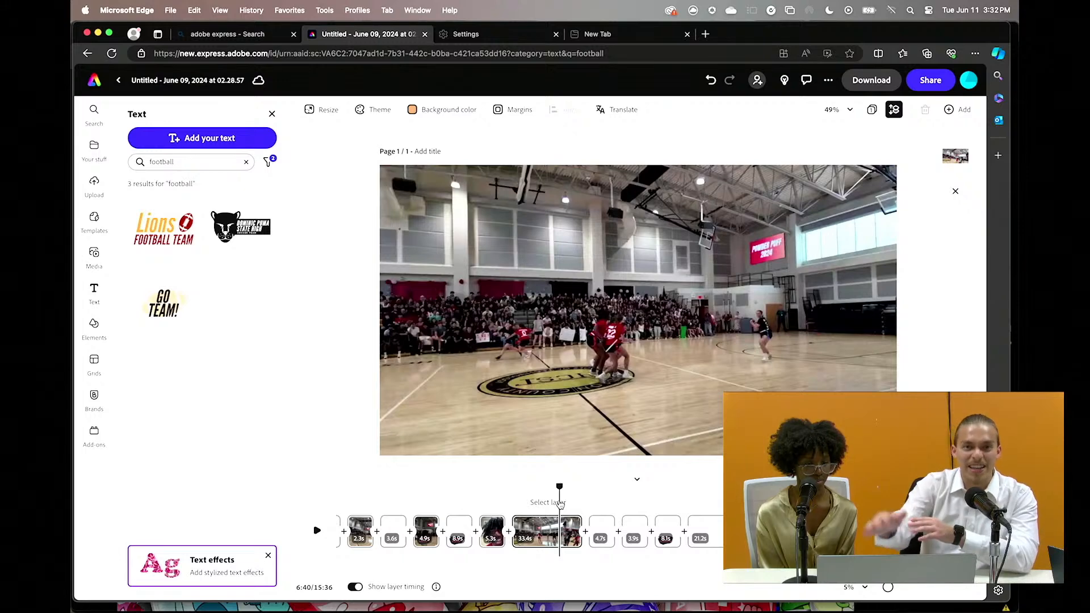
{"action": "scroll", "coordinate": [510, 501], "scroll_direction": "left", "scroll_amount": 5}
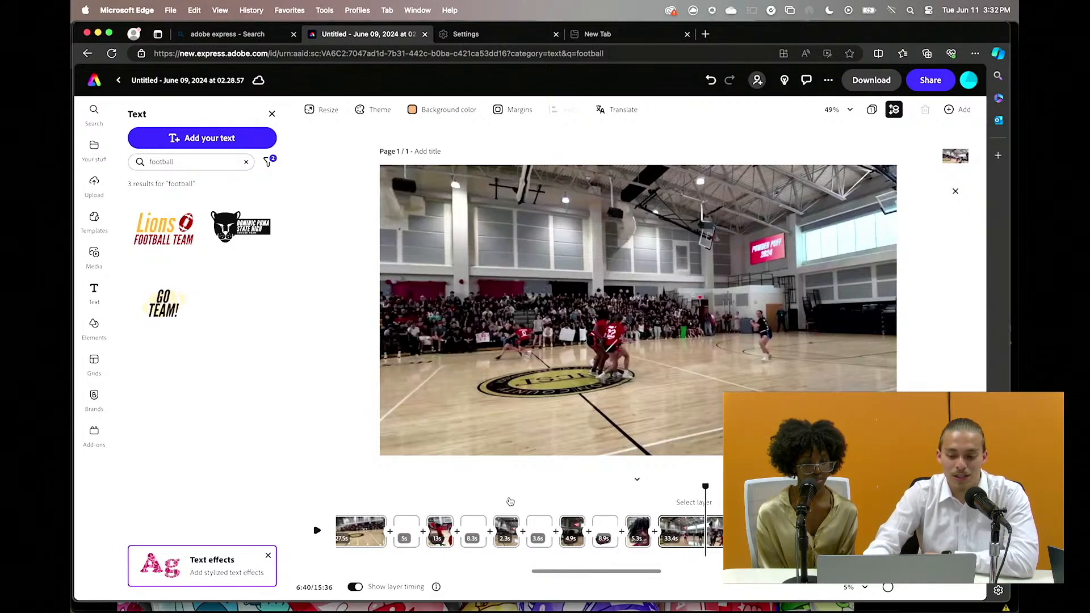
{"action": "scroll", "coordinate": [510, 500], "scroll_direction": "left", "scroll_amount": 5}
{"action": "left_click_drag", "start_coordinate": [446, 495], "coordinate": [428, 488]}
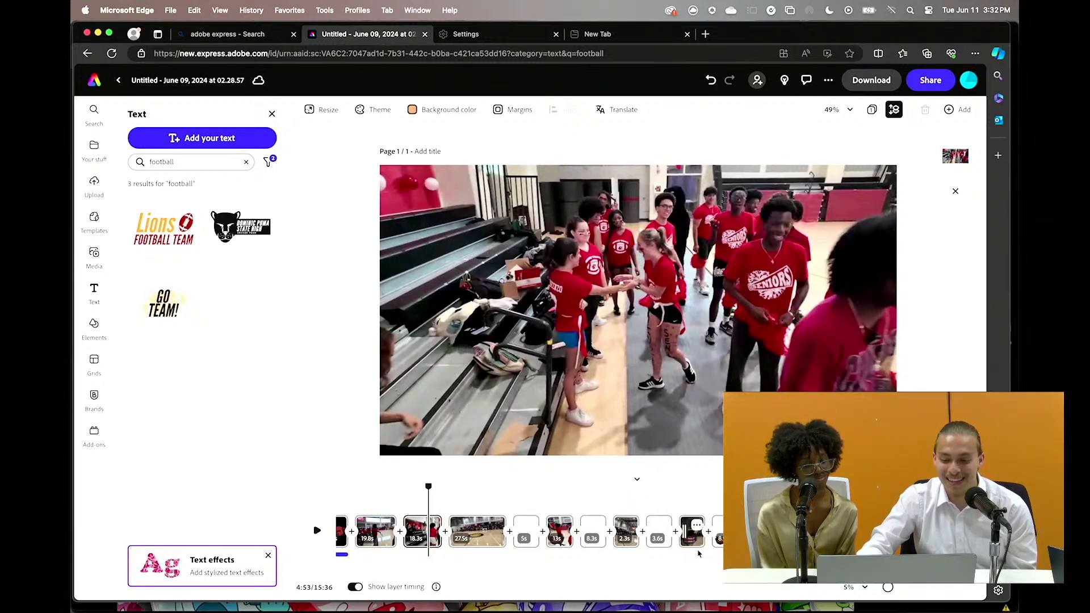
Show the black endzone text scene at 9:04, inspect its text group, and close the text settings
{"action": "scroll", "coordinate": [690, 528], "scroll_direction": "right", "scroll_amount": 10}
{"action": "left_click", "coordinate": [659, 516]}
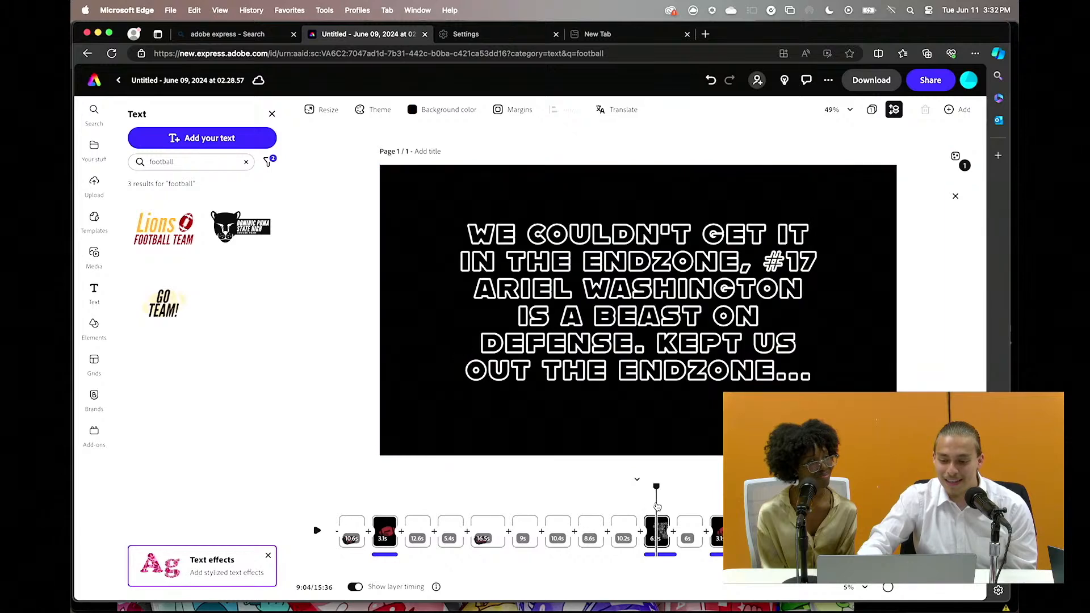
{"action": "left_click", "coordinate": [674, 321]}
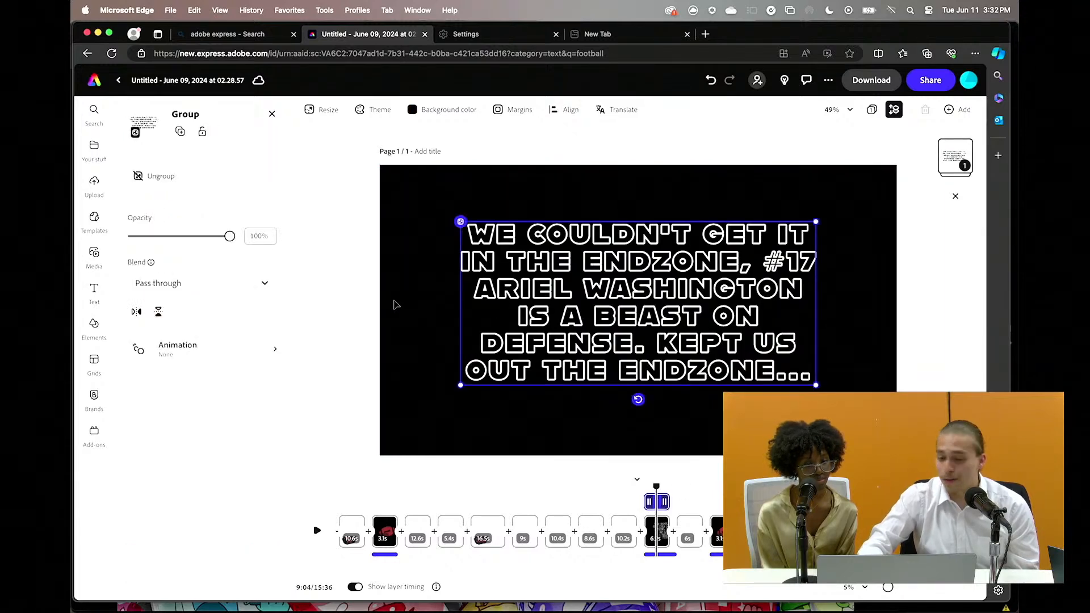
{"action": "left_click", "coordinate": [272, 114]}
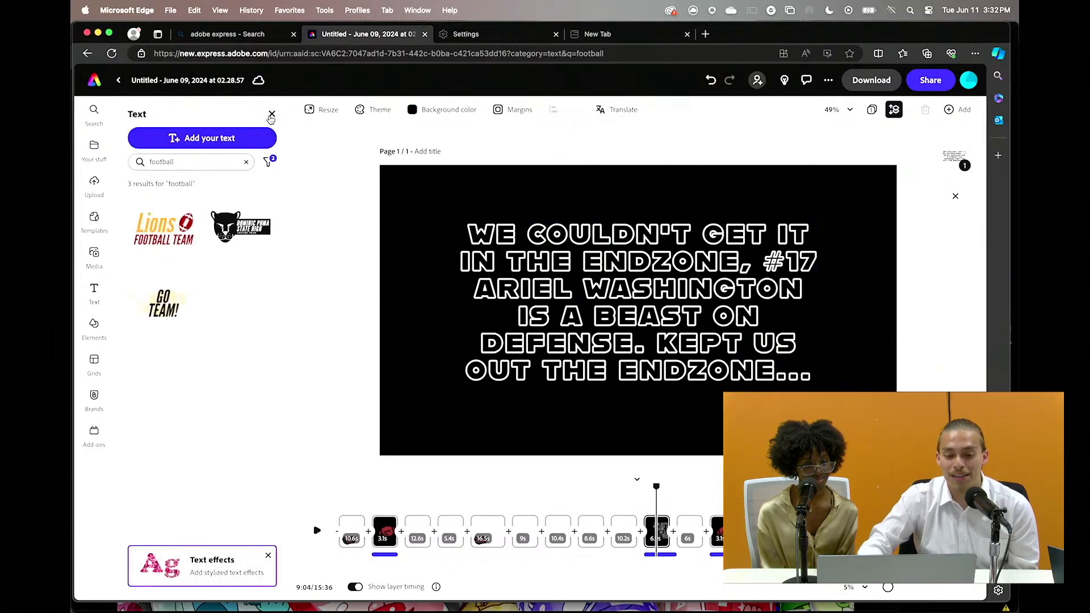
{"action": "left_click", "coordinate": [272, 114]}
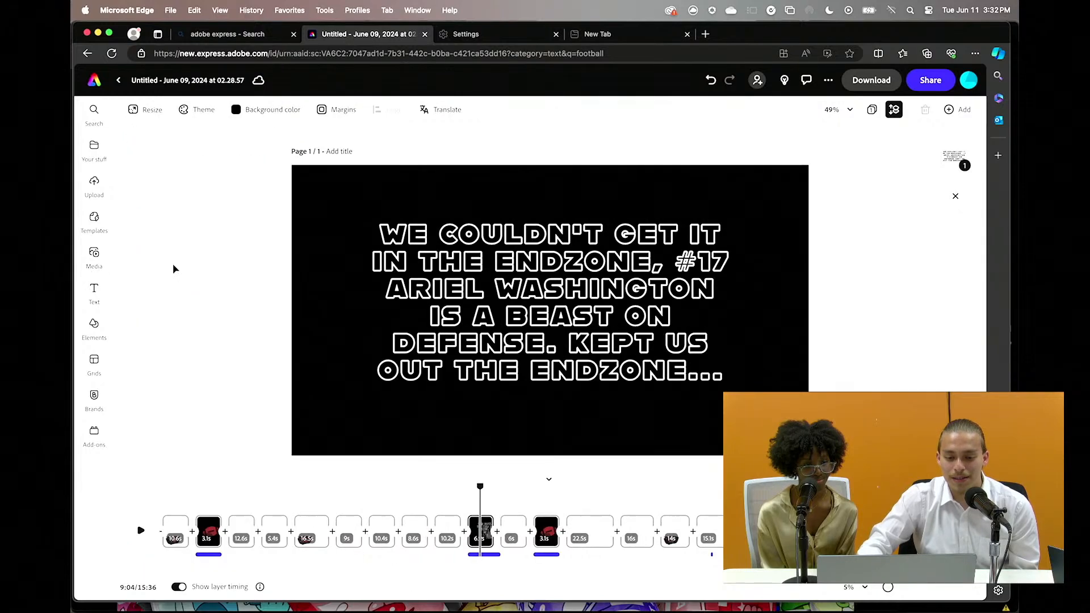
Reopen the text templates and clear the football search to show all template categories
{"action": "left_click", "coordinate": [94, 288]}
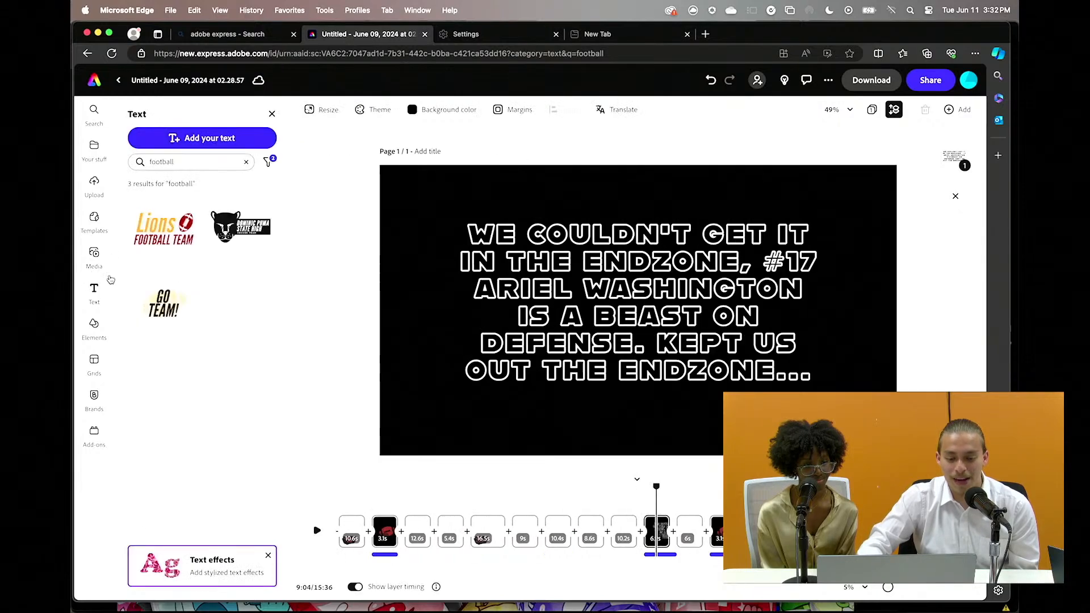
{"action": "left_click", "coordinate": [246, 161]}
{"action": "left_click", "coordinate": [327, 236]}
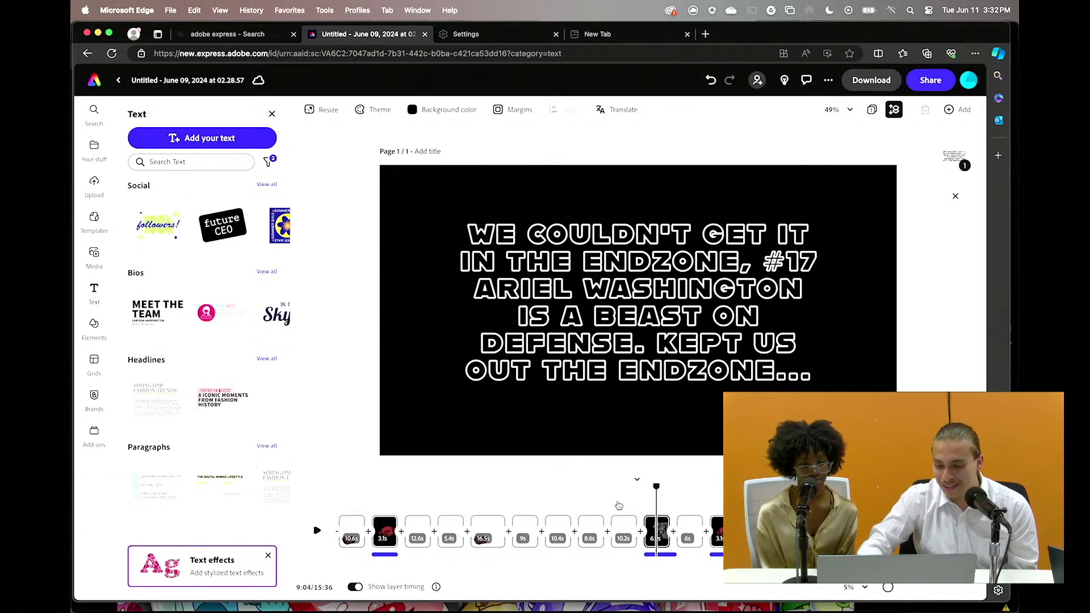
Add the "future CEO" text template to the 33.4s clip at 6:33, shrink it to size 96 and place it in the frame's upper-left area
{"action": "scroll", "coordinate": [619, 505], "scroll_direction": "left", "scroll_amount": 10}
{"action": "left_click", "coordinate": [470, 499]}
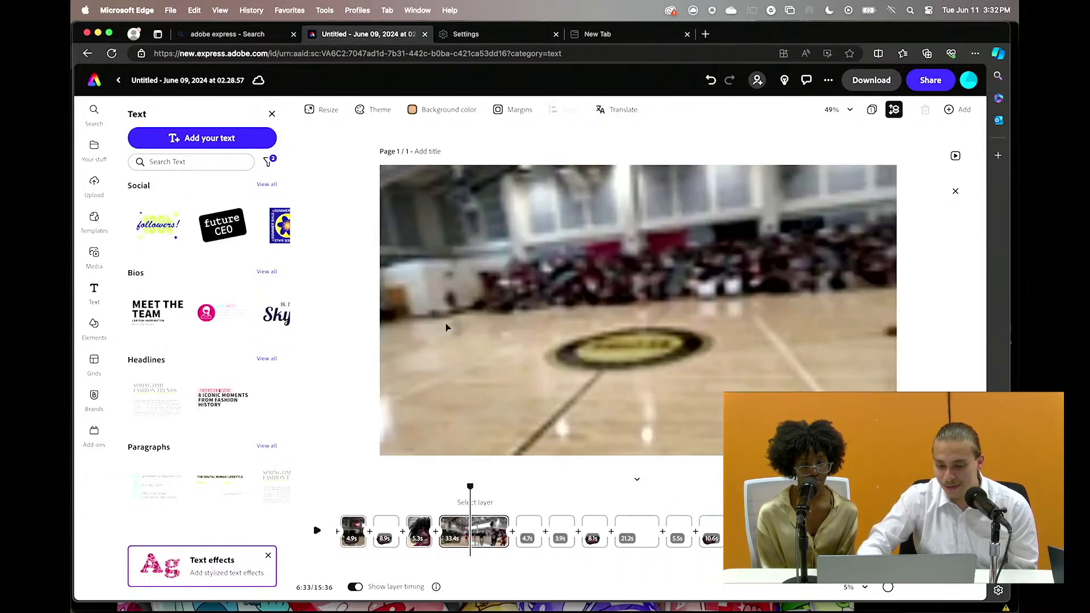
{"action": "left_click", "coordinate": [223, 225]}
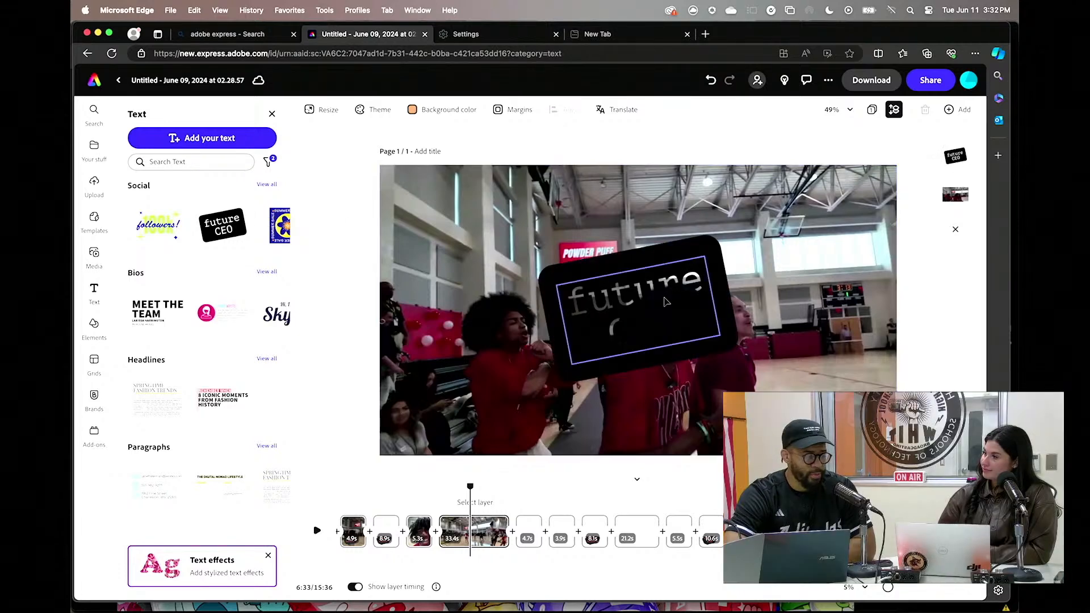
{"action": "left_click", "coordinate": [666, 301]}
{"action": "left_click_drag", "start_coordinate": [703, 254], "coordinate": [506, 212]}
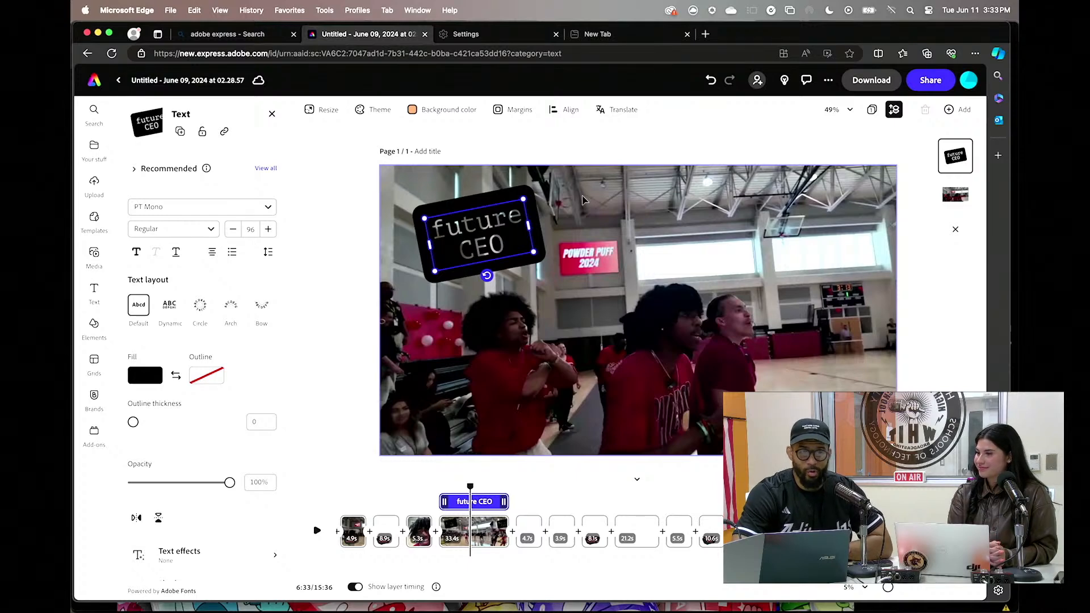
Undo the placement, resizing and insertion of the "future CEO" text on the 33.4s clip
{"action": "key", "text": "super+z"}
{"action": "key", "text": "super+z"}
{"action": "key", "text": "super+z"}
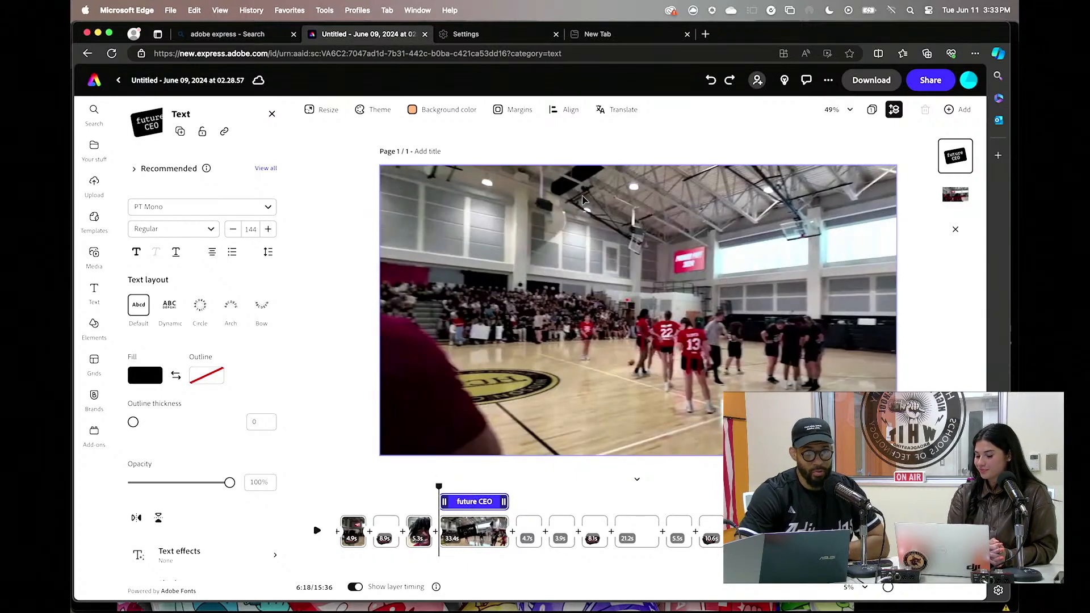
{"action": "key", "text": "Escape"}
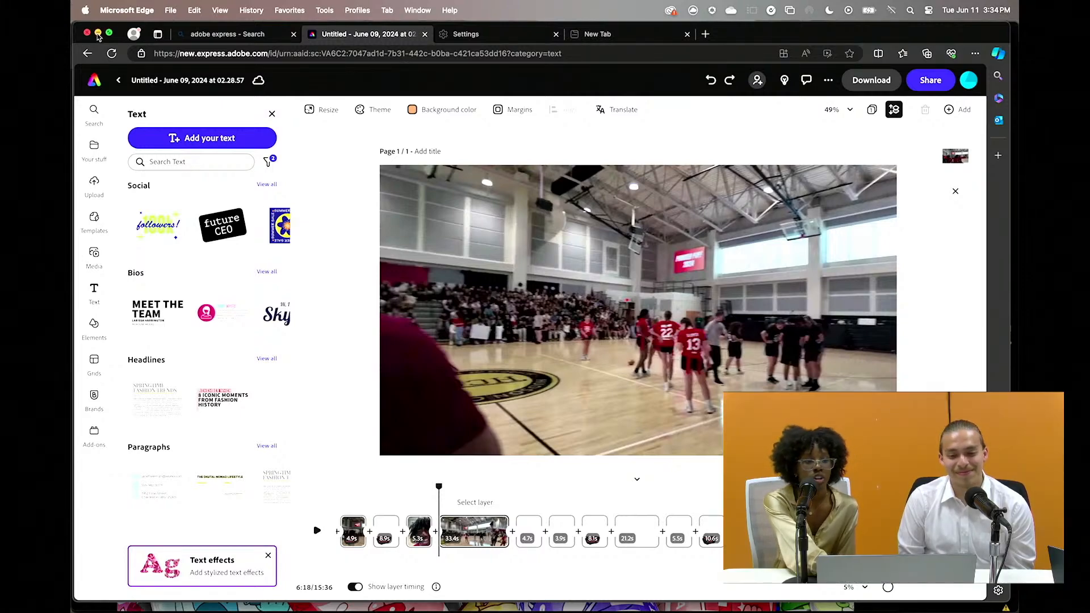
Minimize the Edge window and the Behance gallery window, and switch to the FOOL sequence in Premiere Pro (Beta)
{"action": "left_click", "coordinate": [98, 34]}
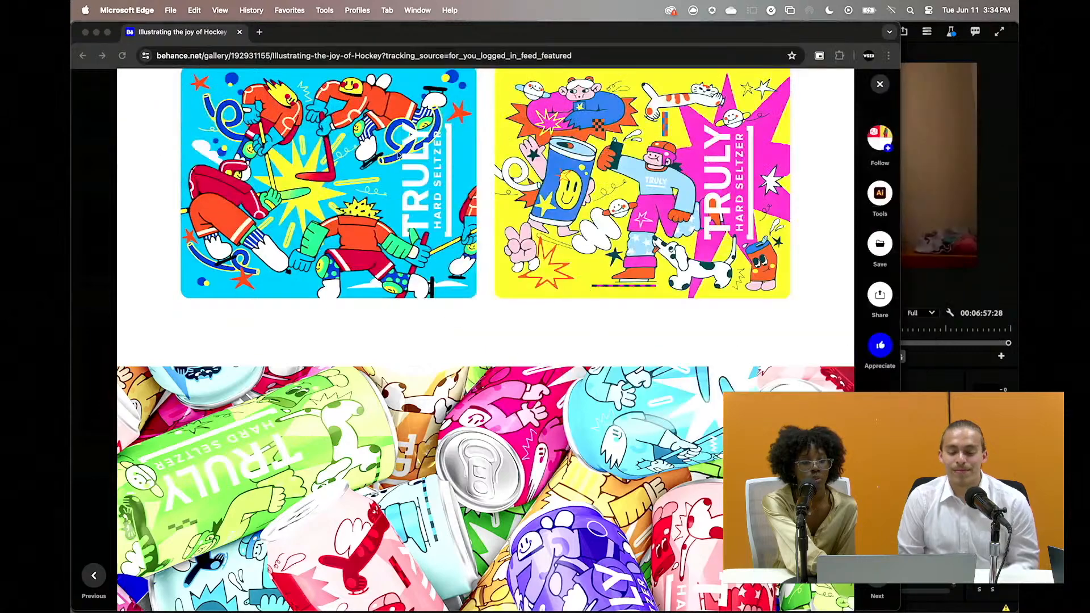
{"action": "left_click", "coordinate": [96, 33]}
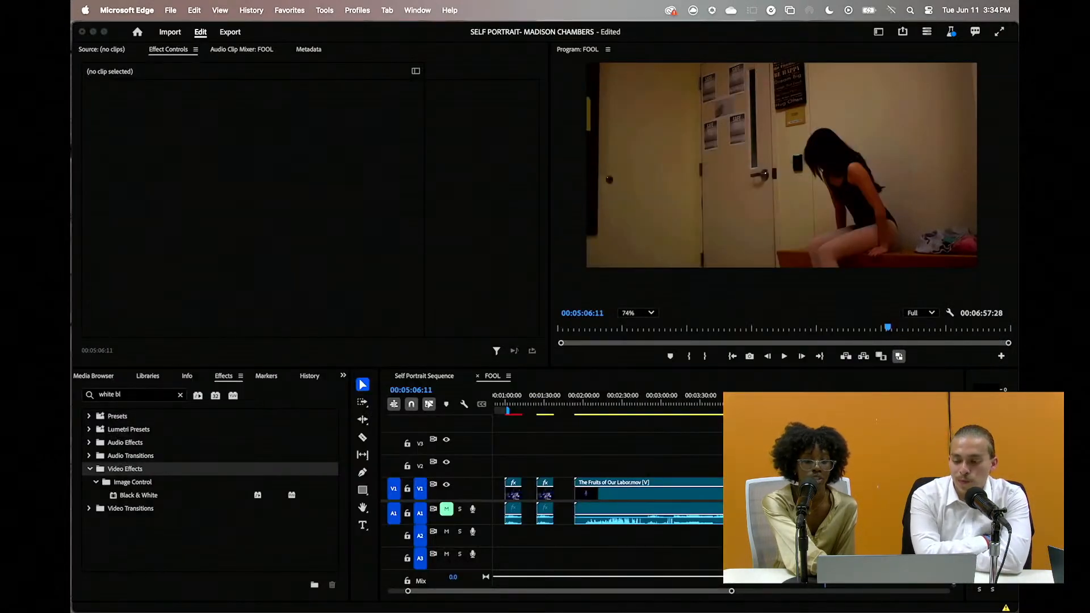
{"action": "left_click", "coordinate": [664, 419]}
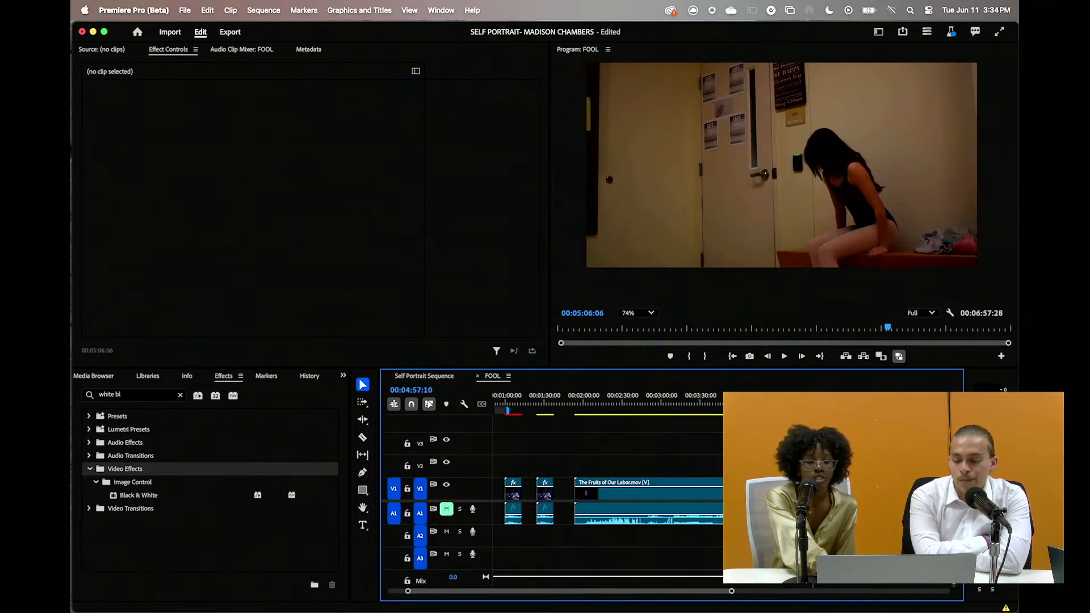
Scrub the FOOL sequence from its start through the Fruits of Our Labor clip at 00:02:05:13, and back to 00:01:20:07
{"action": "left_click_drag", "start_coordinate": [815, 406], "coordinate": [492, 410]}
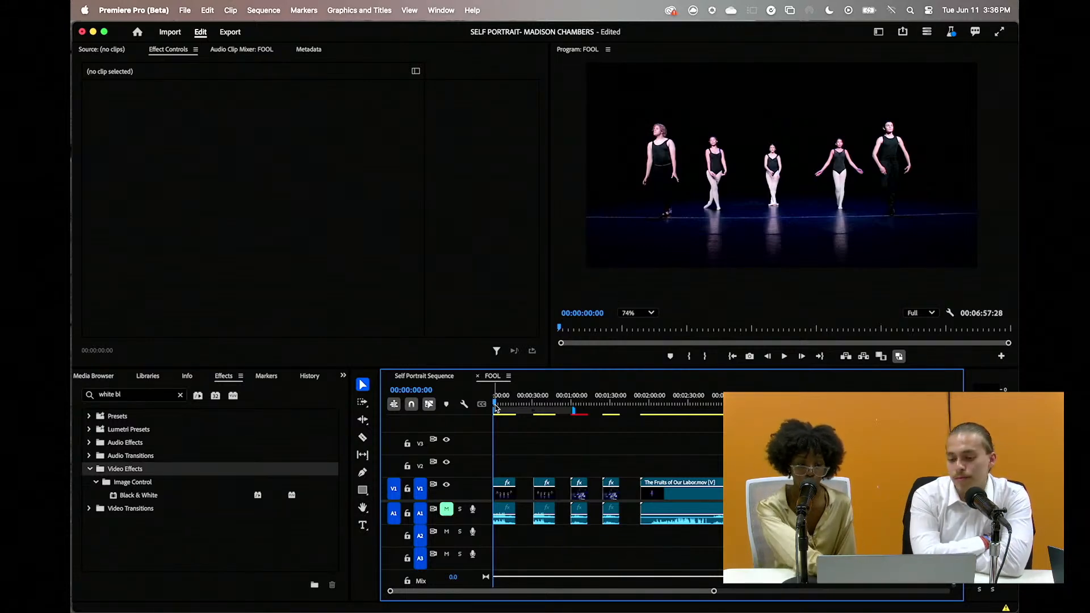
{"action": "left_click_drag", "start_coordinate": [496, 407], "coordinate": [644, 453]}
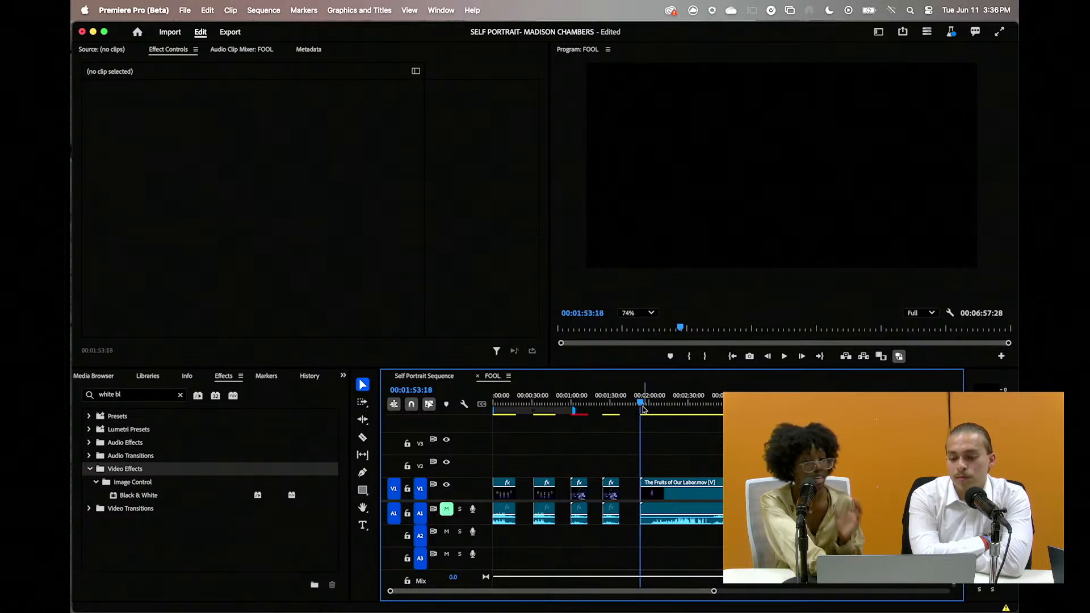
{"action": "left_click_drag", "start_coordinate": [642, 407], "coordinate": [656, 420]}
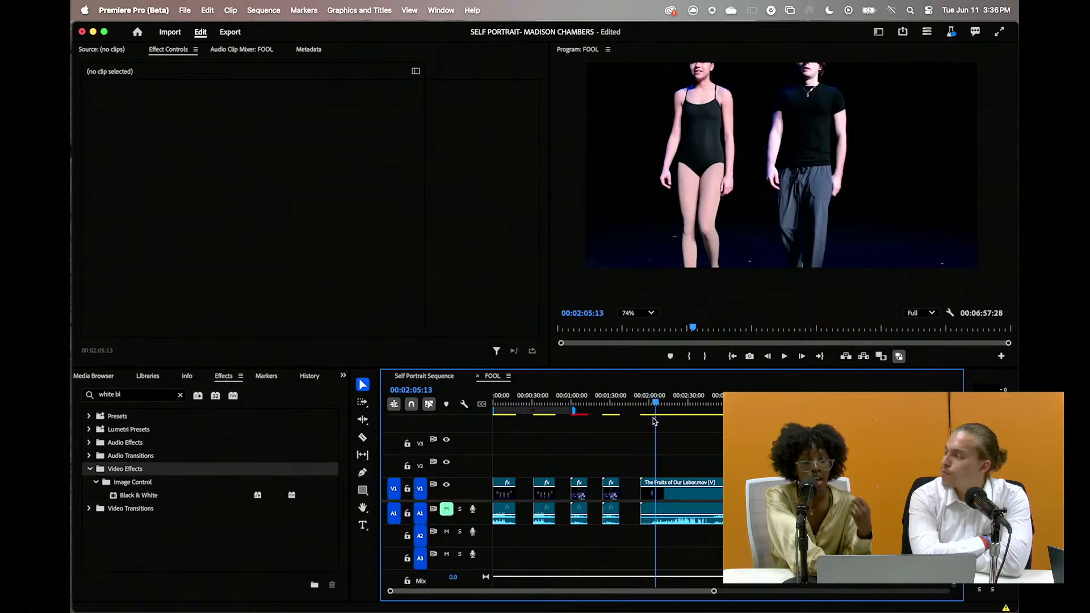
{"action": "left_click_drag", "start_coordinate": [656, 420], "coordinate": [596, 435]}
{"action": "key", "text": "space"}
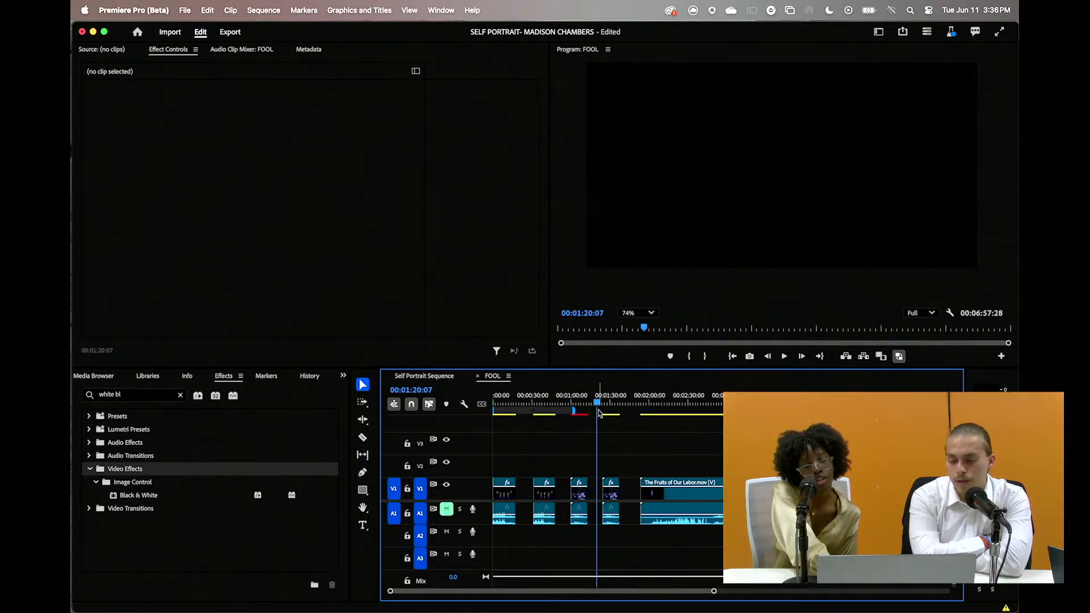
Scrub back through the short dance clips and return the playhead to 00:00:00:00
{"action": "left_click", "coordinate": [621, 405]}
{"action": "left_click_drag", "start_coordinate": [624, 415], "coordinate": [500, 404]}
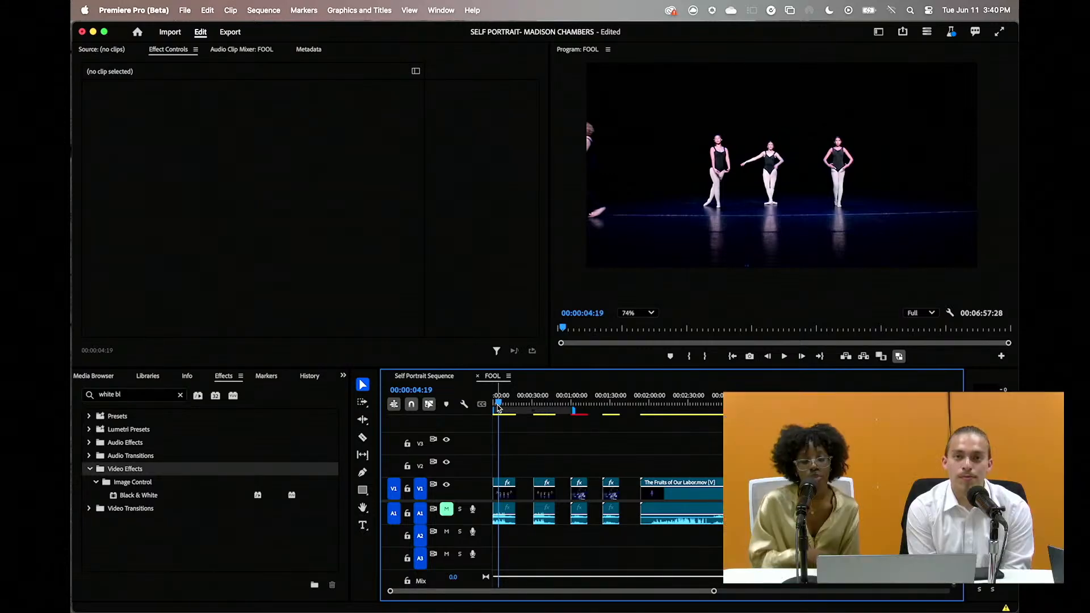
{"action": "left_click", "coordinate": [497, 408]}
{"action": "left_click", "coordinate": [495, 408]}
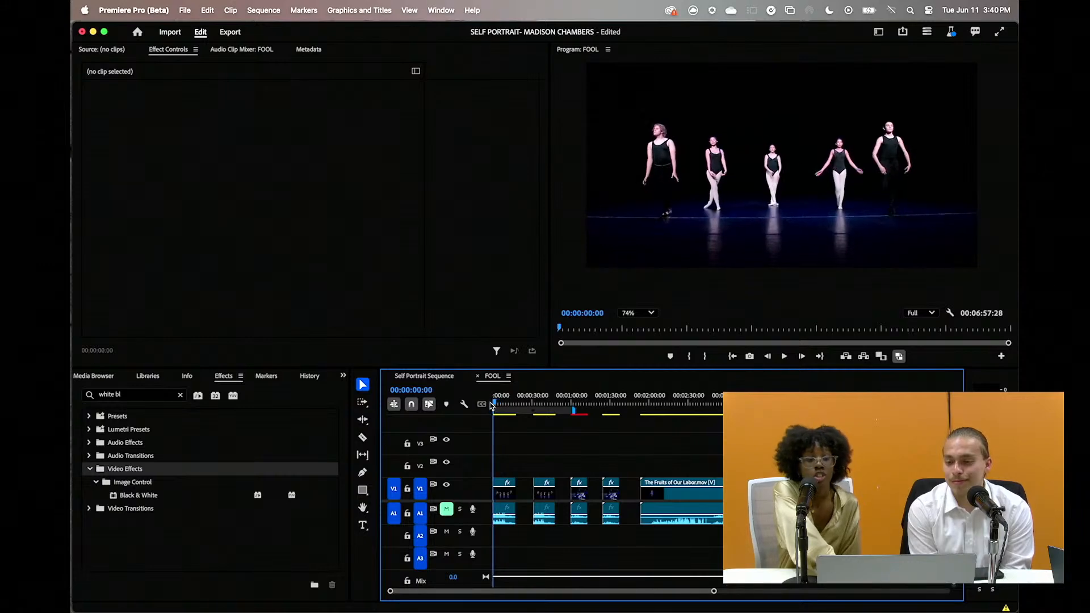
Play the FOOL sequence's opening dance clip from the start, and scrub to the second clip at 00:00:35:02
{"action": "left_click", "coordinate": [494, 406]}
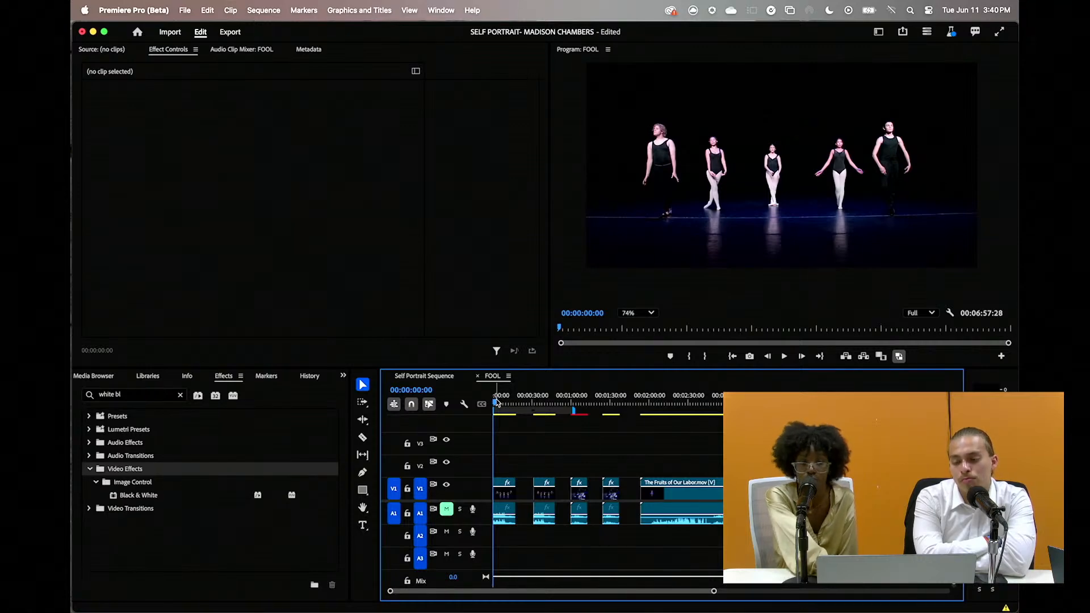
{"action": "left_click", "coordinate": [496, 403]}
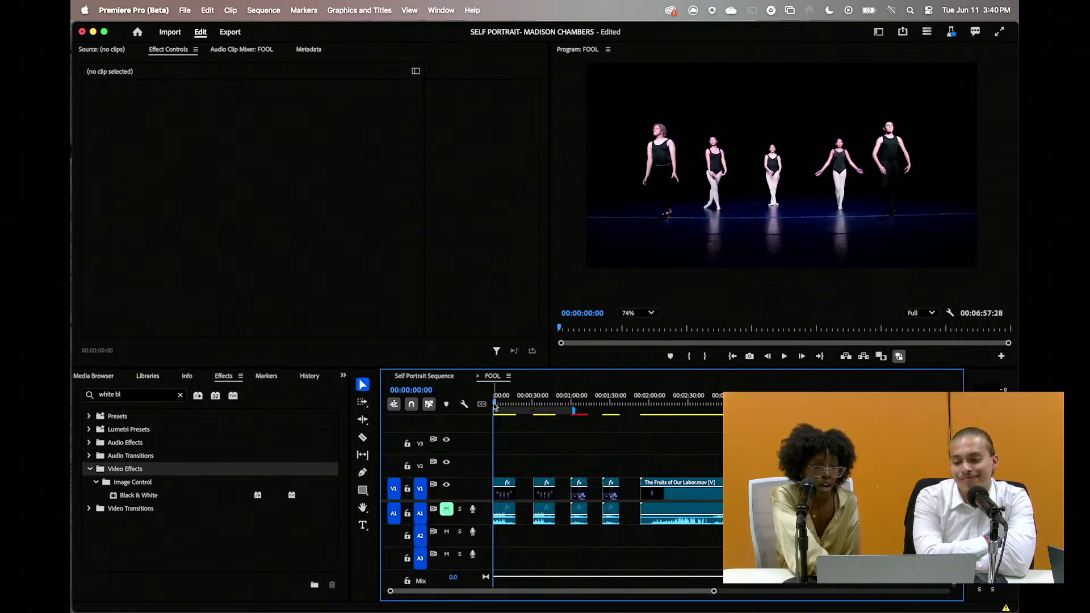
{"action": "key", "text": "space"}
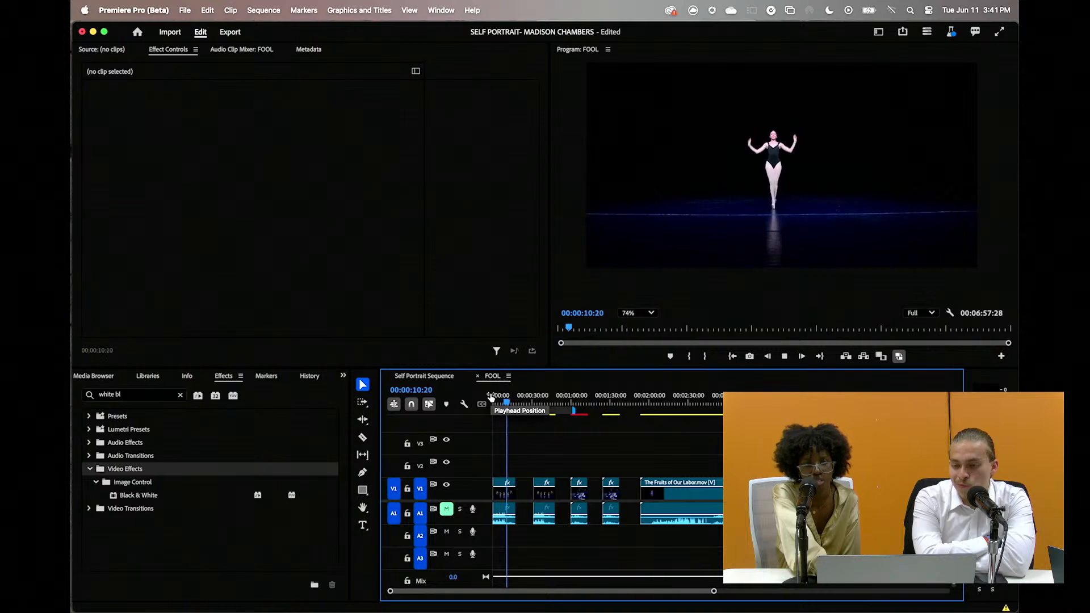
{"action": "left_click", "coordinate": [511, 404]}
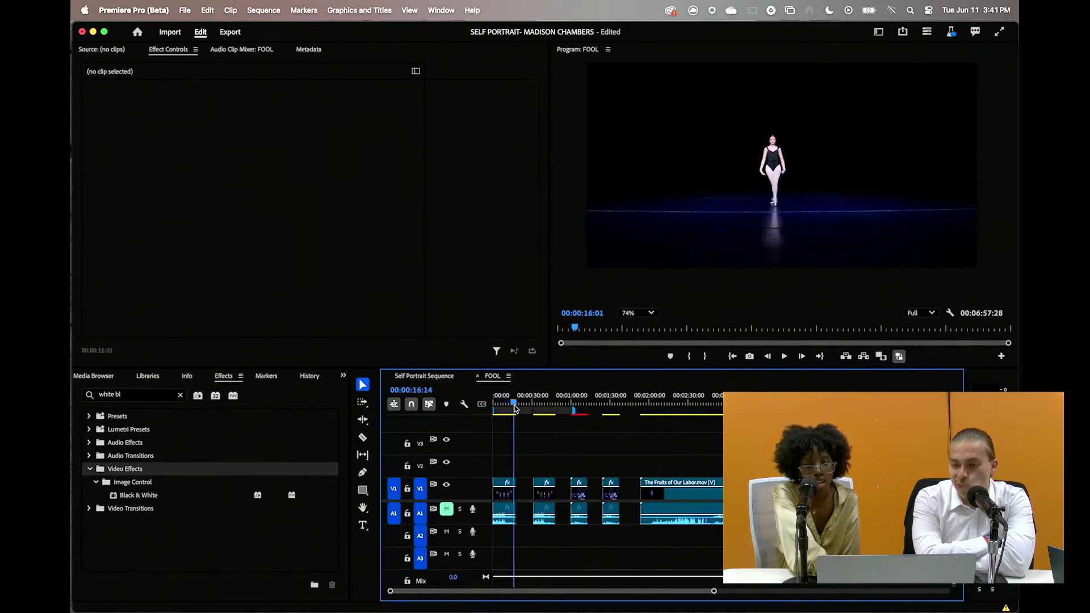
{"action": "left_click_drag", "start_coordinate": [511, 407], "coordinate": [540, 416]}
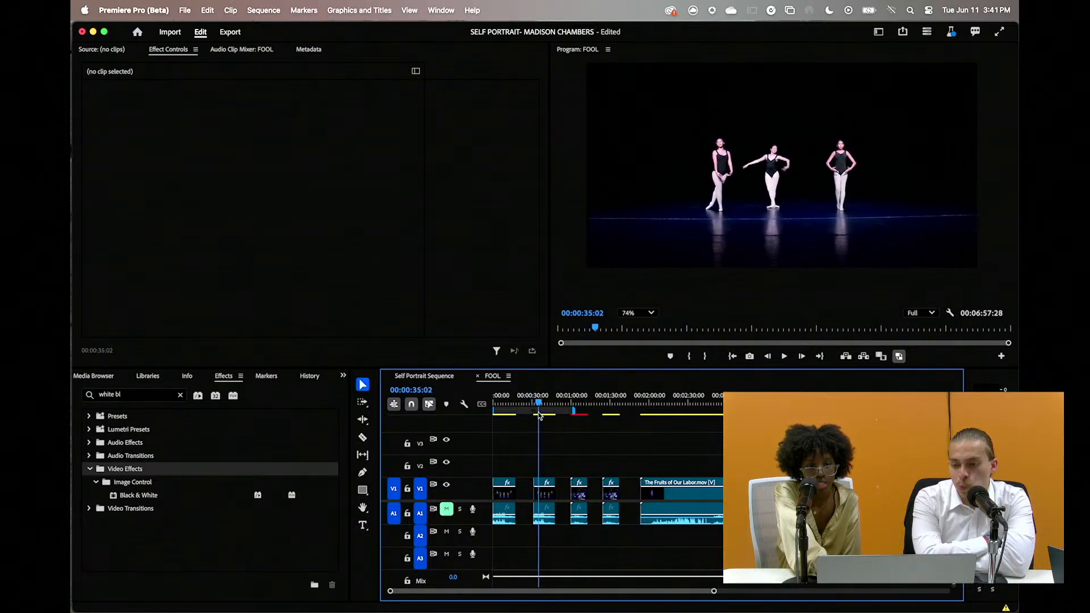
Play the second dance clip, stop playback, and move the playhead to the third clip at 00:01:04:06
{"action": "key", "text": "space"}
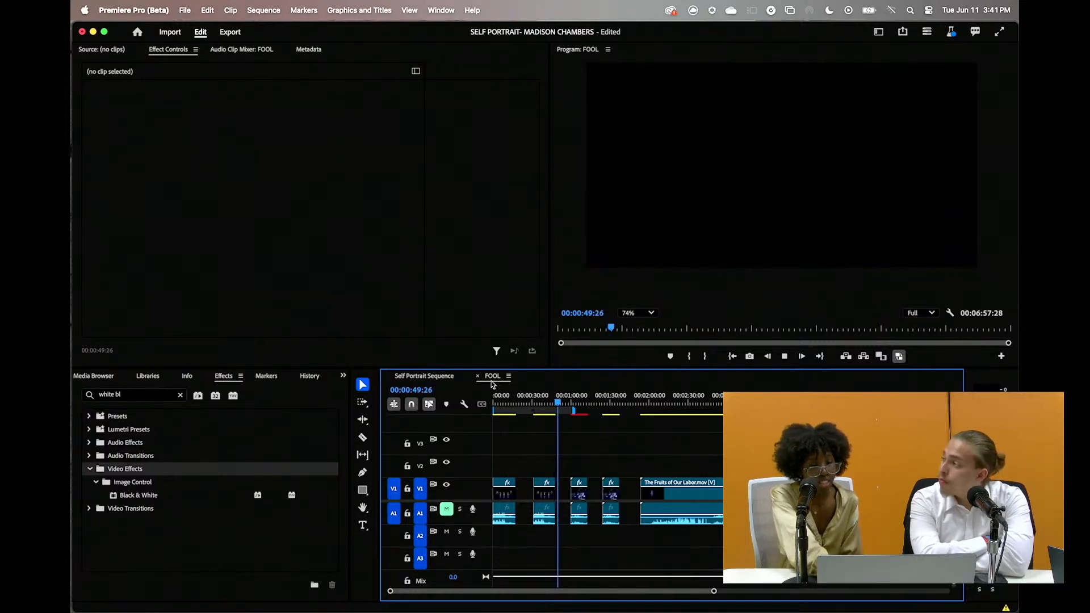
{"action": "left_click", "coordinate": [785, 356]}
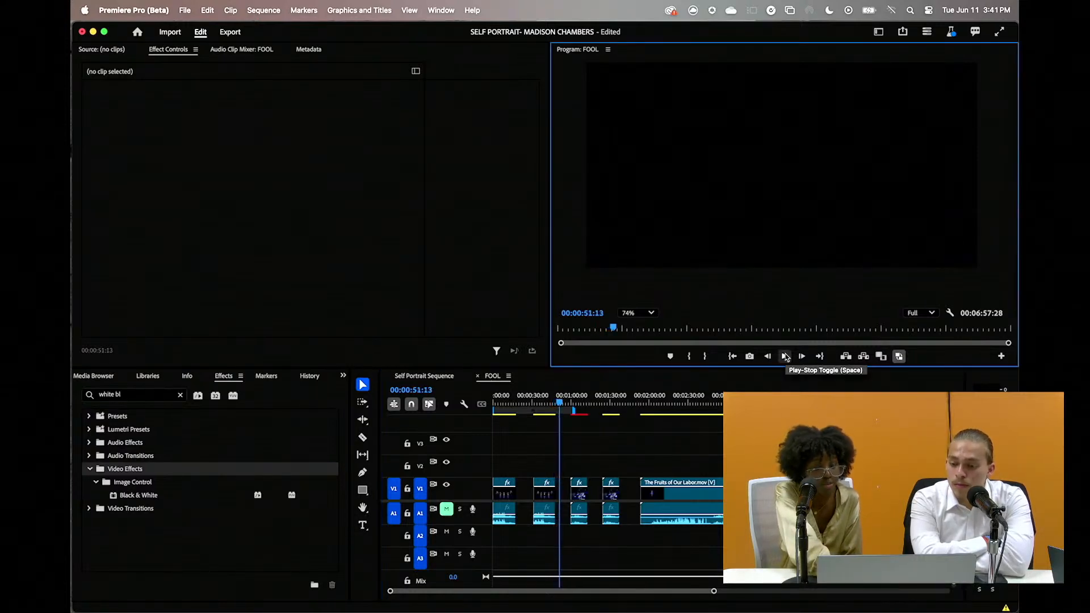
{"action": "left_click_drag", "start_coordinate": [559, 404], "coordinate": [575, 408]}
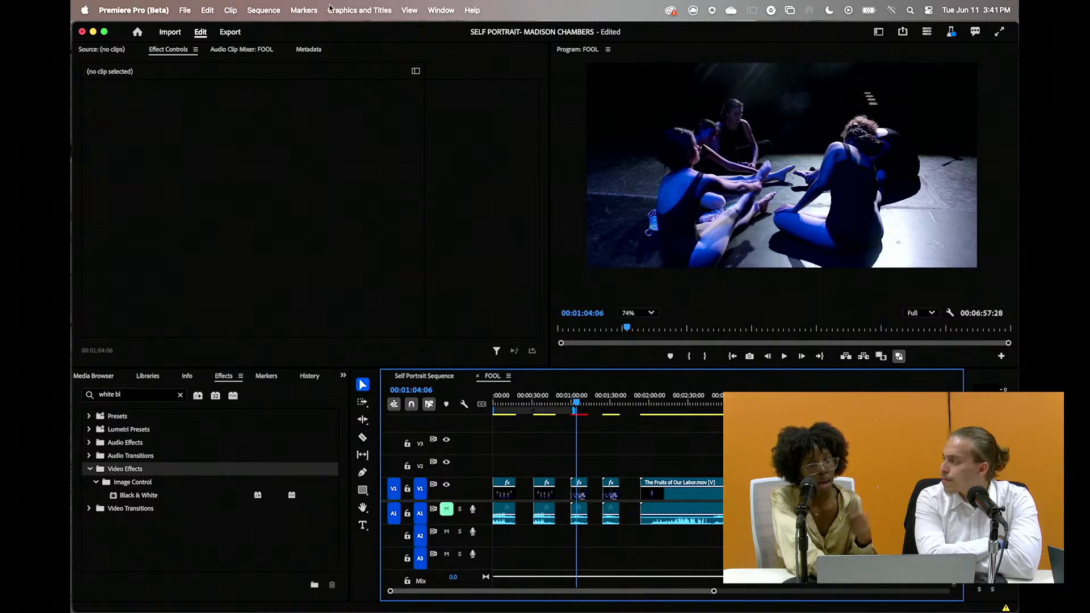
{"action": "left_click", "coordinate": [439, 11]}
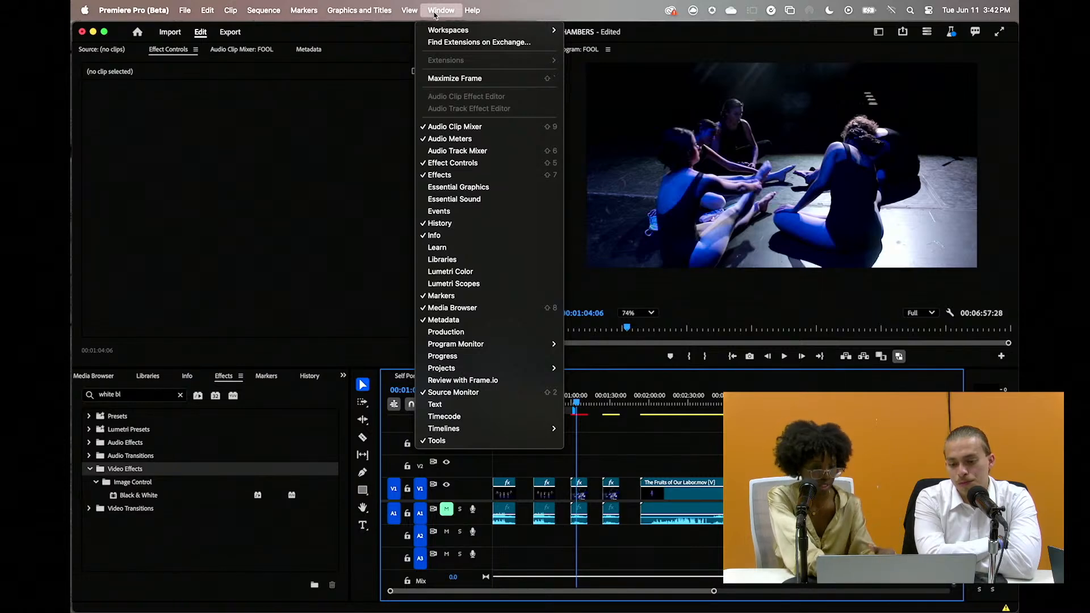
{"action": "mouse_move", "coordinate": [410, 10]}
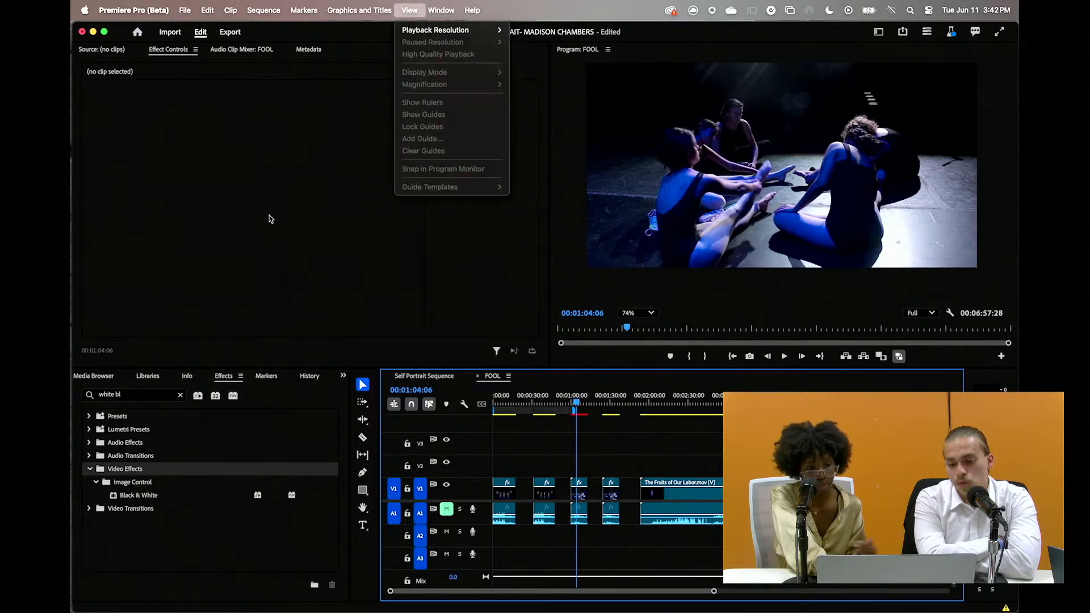
{"action": "left_click", "coordinate": [331, 437]}
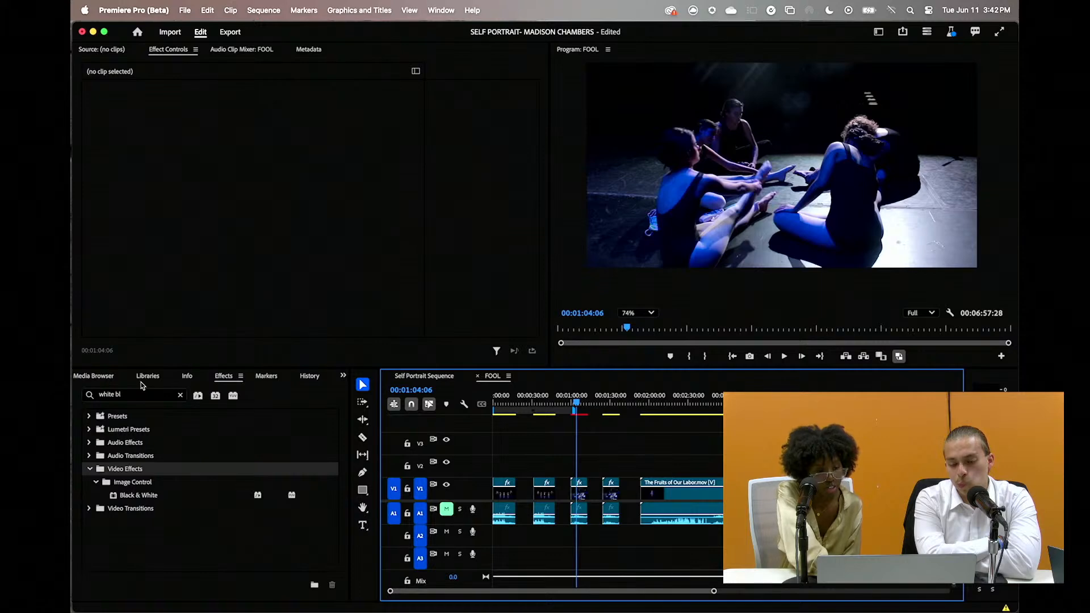
{"action": "scroll", "coordinate": [232, 379], "scroll_direction": "up", "scroll_amount": 5}
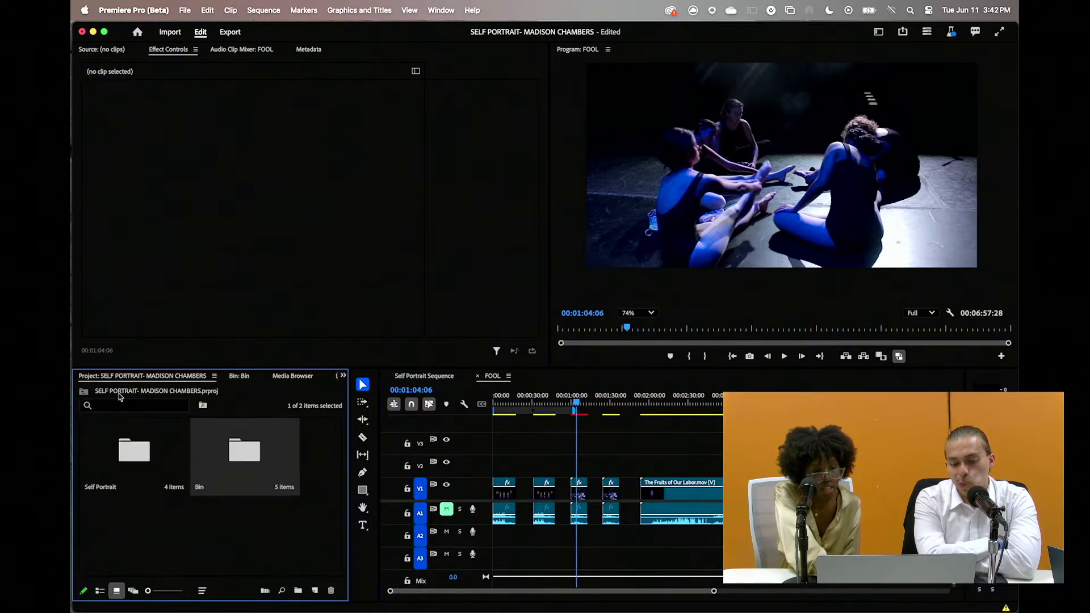
{"action": "scroll", "coordinate": [232, 379], "scroll_direction": "down", "scroll_amount": 1}
{"action": "scroll", "coordinate": [294, 381], "scroll_direction": "down", "scroll_amount": 6}
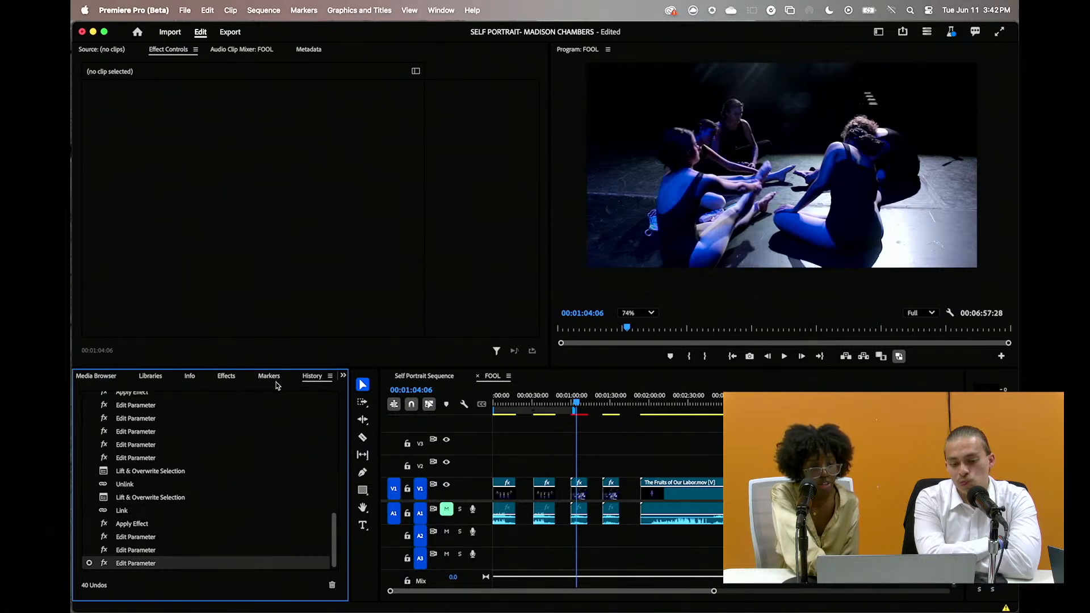
{"action": "scroll", "coordinate": [276, 382], "scroll_direction": "up", "scroll_amount": 2}
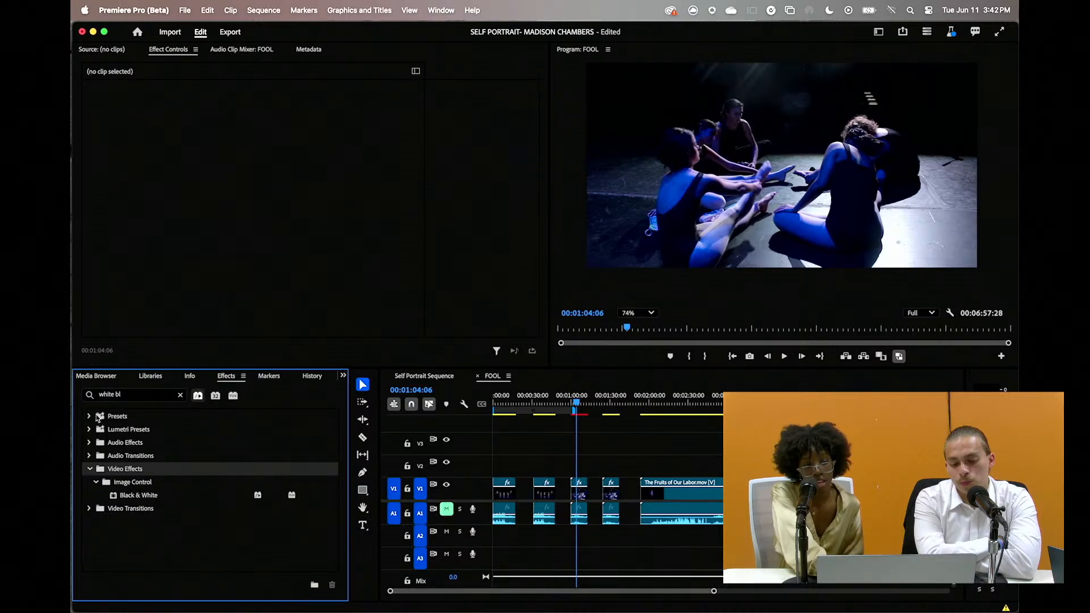
Clear the old effects search and search for the Warp Stabilizer effect with "warp st"
{"action": "left_click", "coordinate": [167, 393]}
{"action": "left_click", "coordinate": [180, 395]}
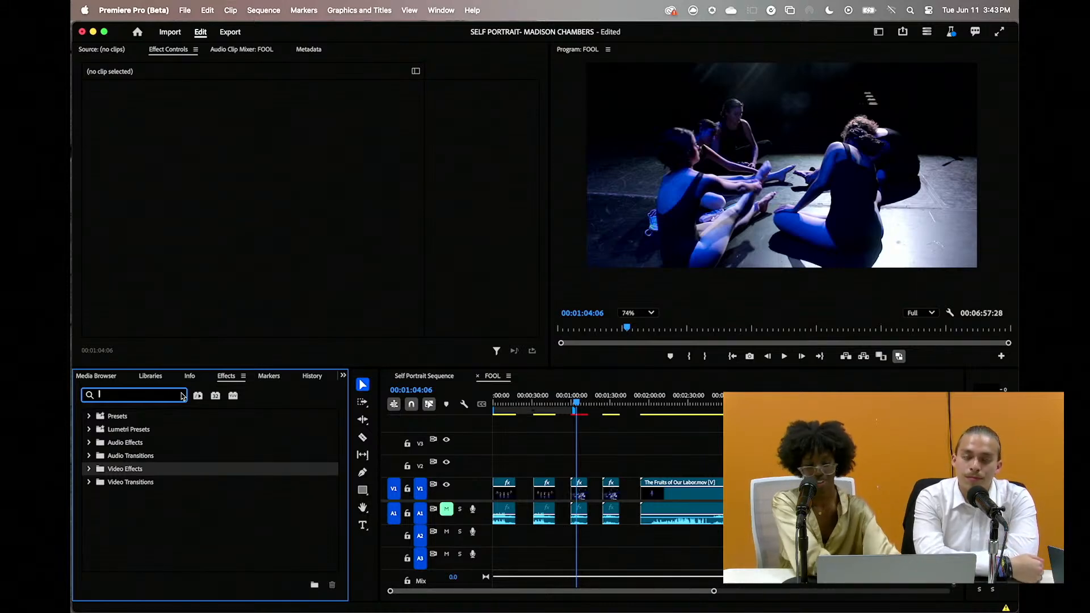
{"action": "type", "text": "w"}
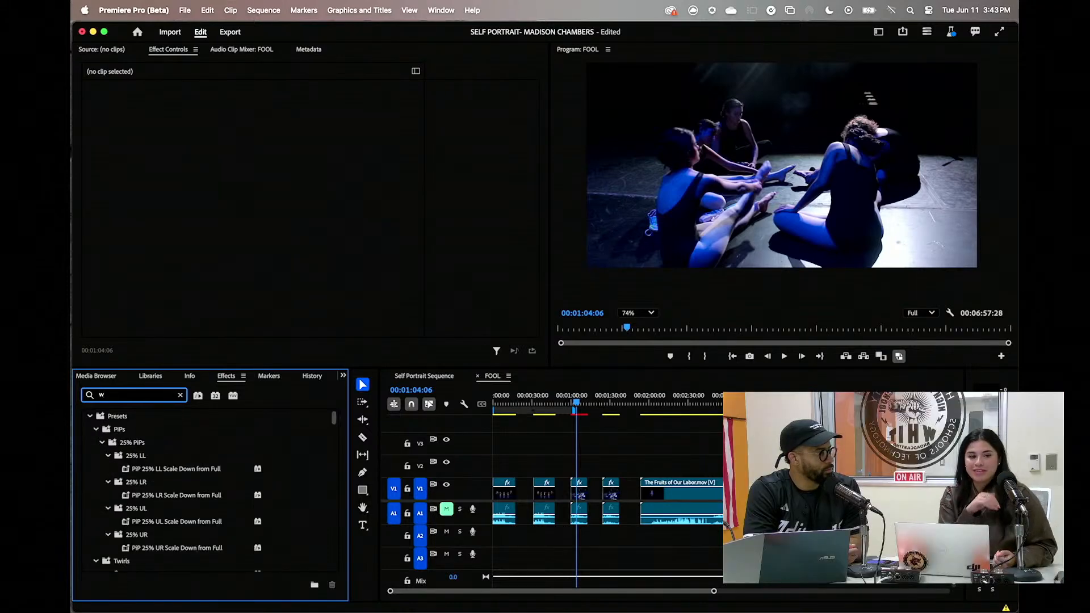
{"action": "type", "text": "ar"}
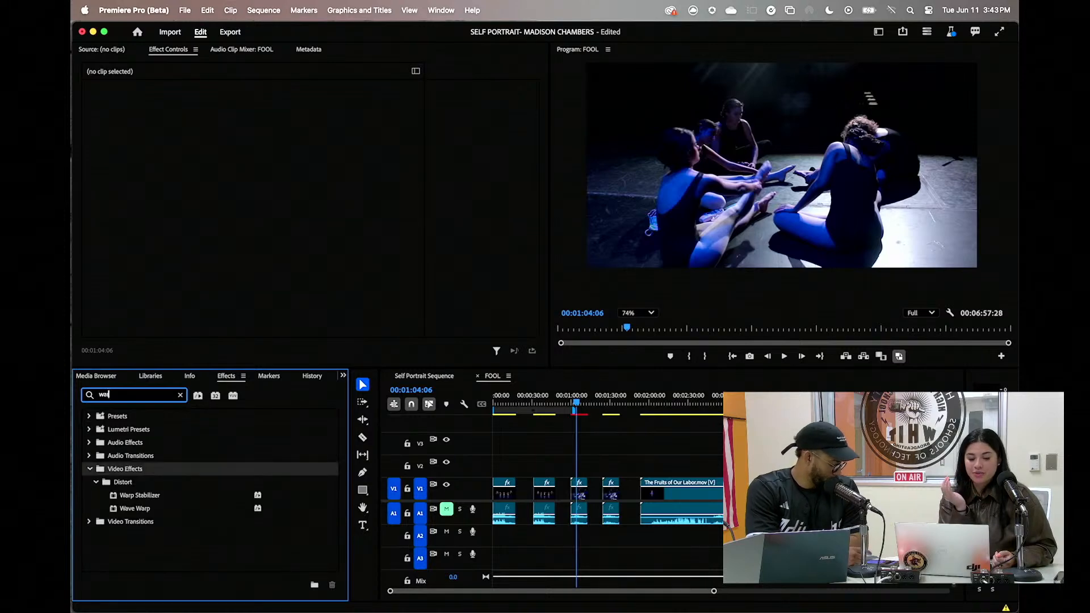
{"action": "type", "text": "p stb"}
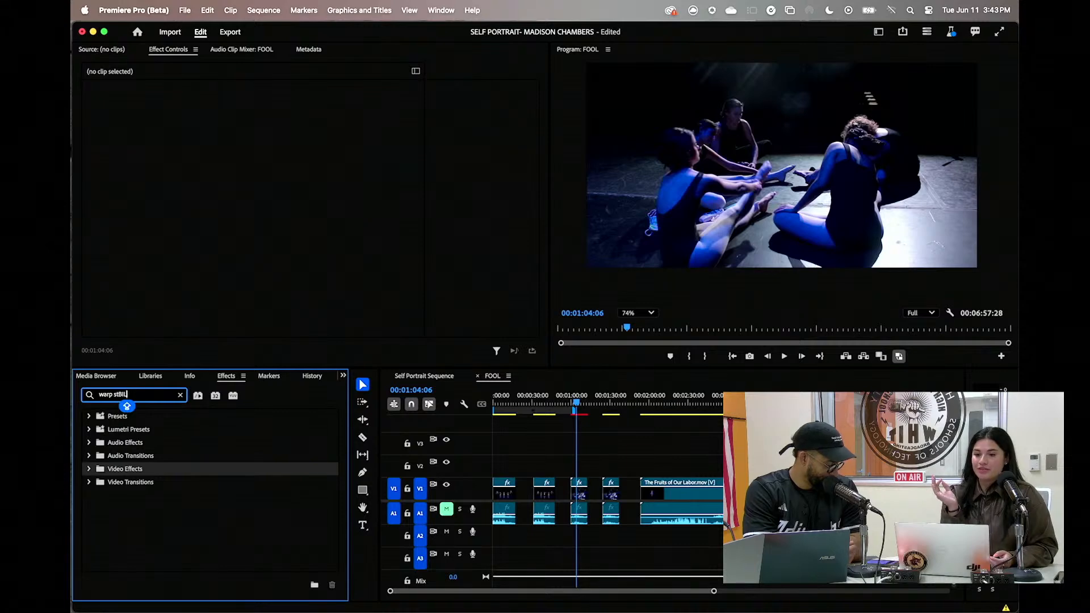
{"action": "key", "text": "Caps_Lock"}
{"action": "key", "text": "BackSpace"}
{"action": "key", "text": "BackSpace"}
{"action": "key", "text": "BackSpace"}
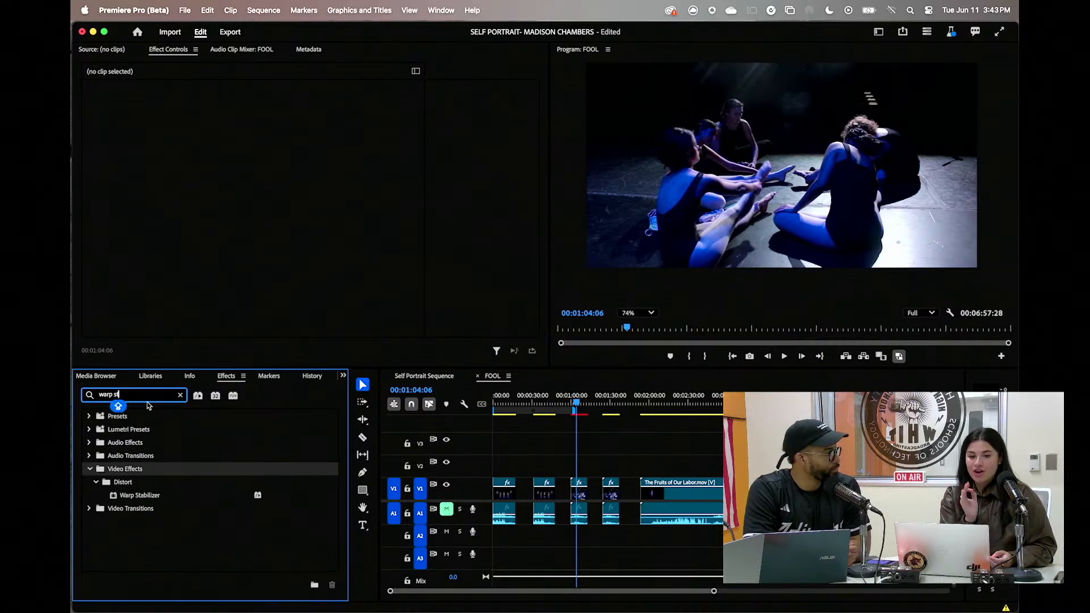
{"action": "key", "text": "Caps_Lock"}
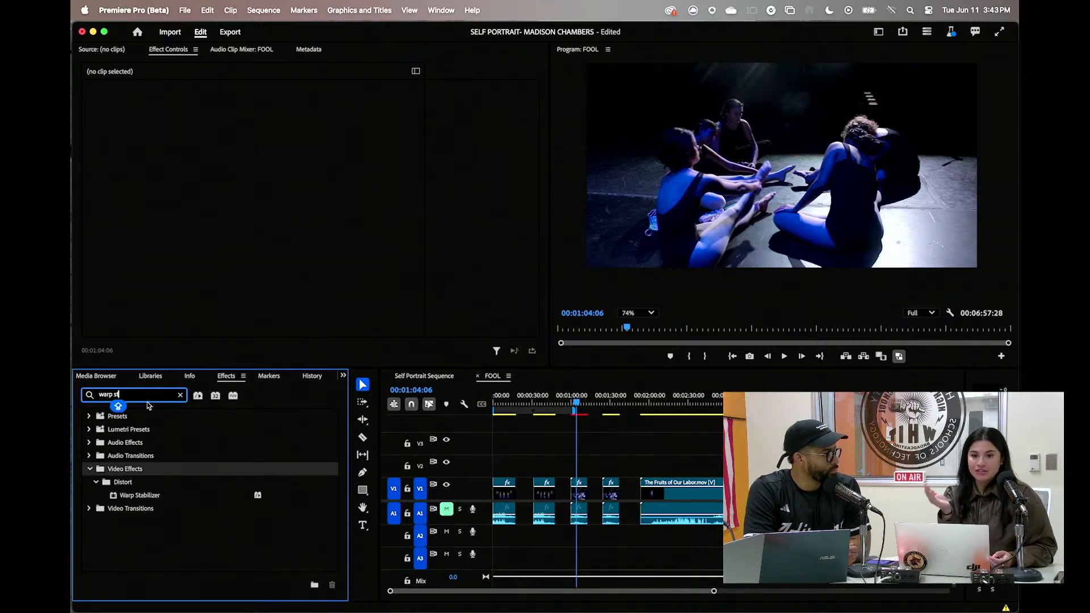
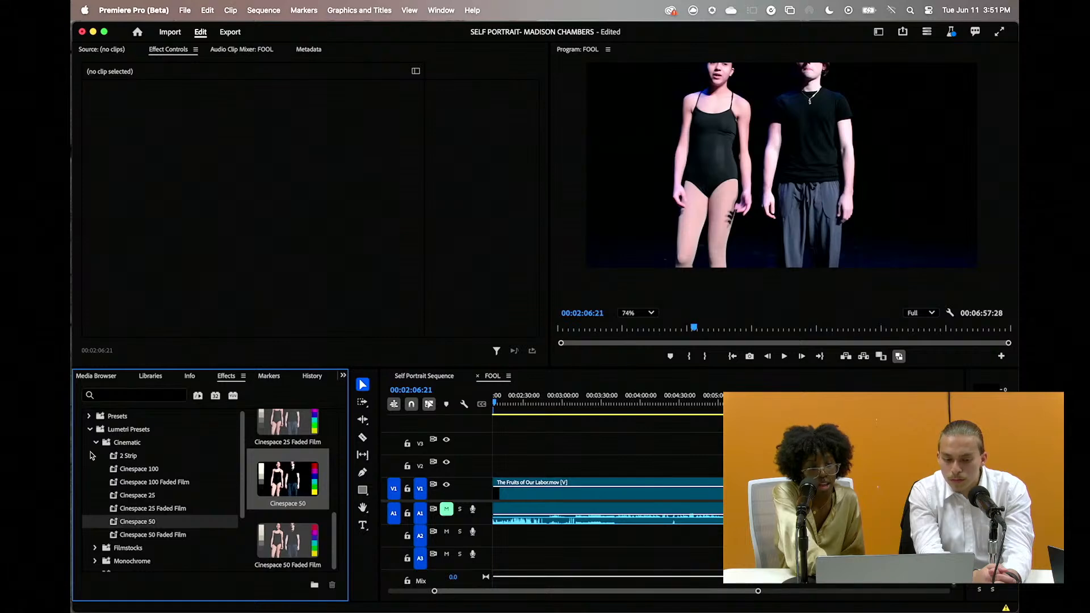
Collapse the Cinematic Lumetri presets and scrub the Fruits of Our Labor clip to the doorway scene at 00:03:51:01
{"action": "left_click", "coordinate": [96, 442]}
{"action": "left_click_drag", "start_coordinate": [496, 407], "coordinate": [618, 447]}
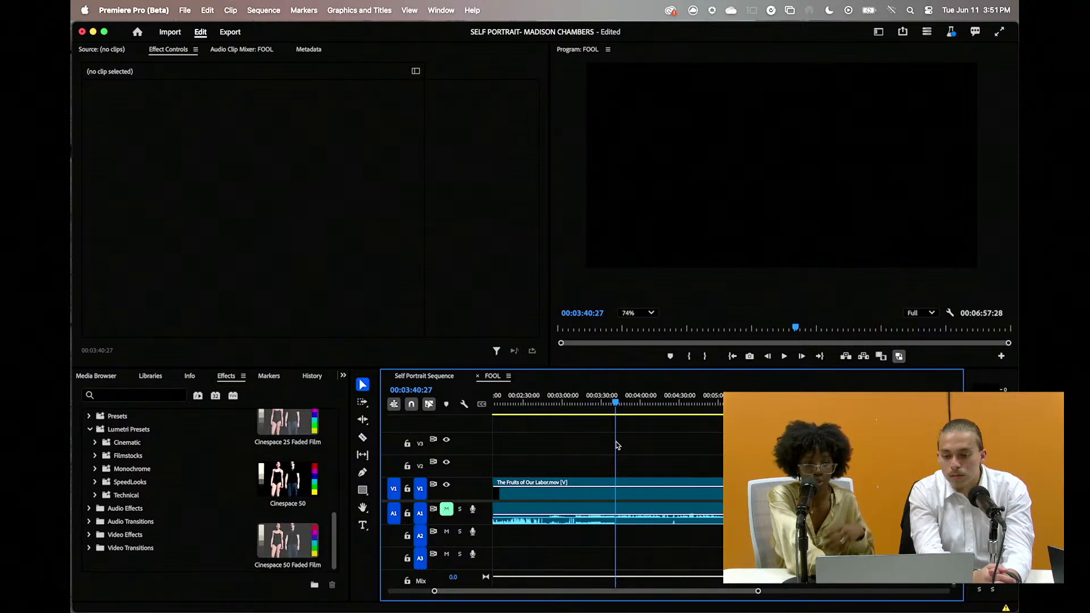
{"action": "left_click_drag", "start_coordinate": [618, 446], "coordinate": [619, 445]}
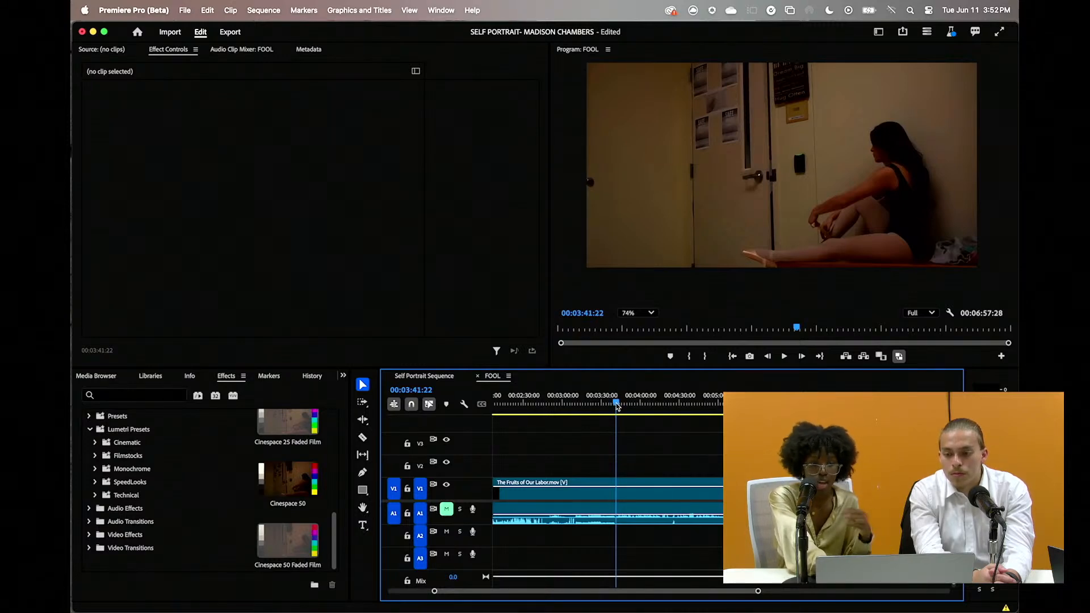
{"action": "left_click_drag", "start_coordinate": [617, 406], "coordinate": [632, 409]}
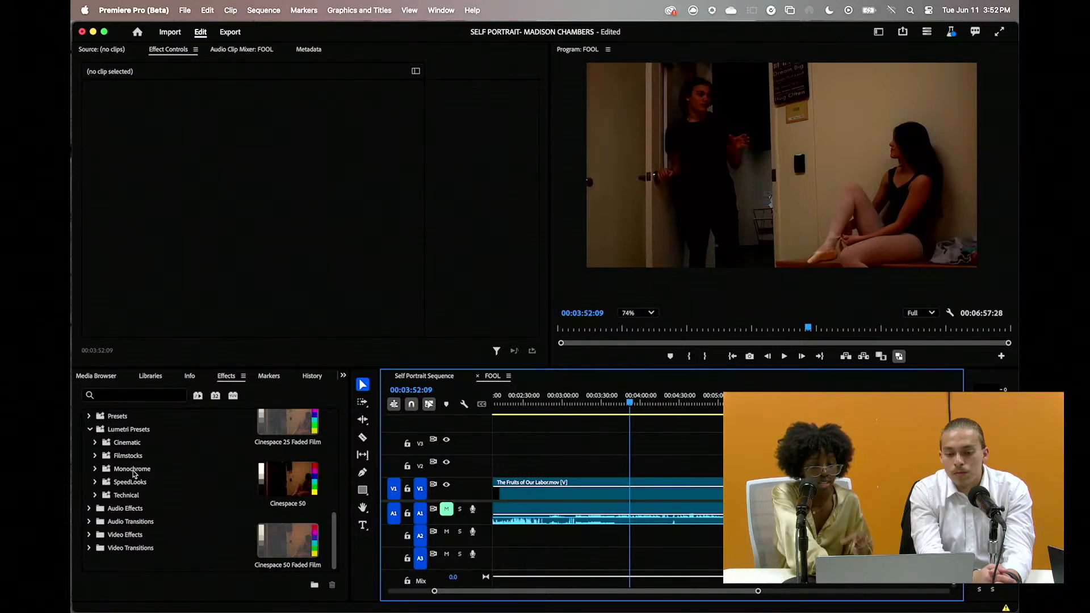
{"action": "left_click", "coordinate": [647, 405]}
{"action": "left_click", "coordinate": [628, 404]}
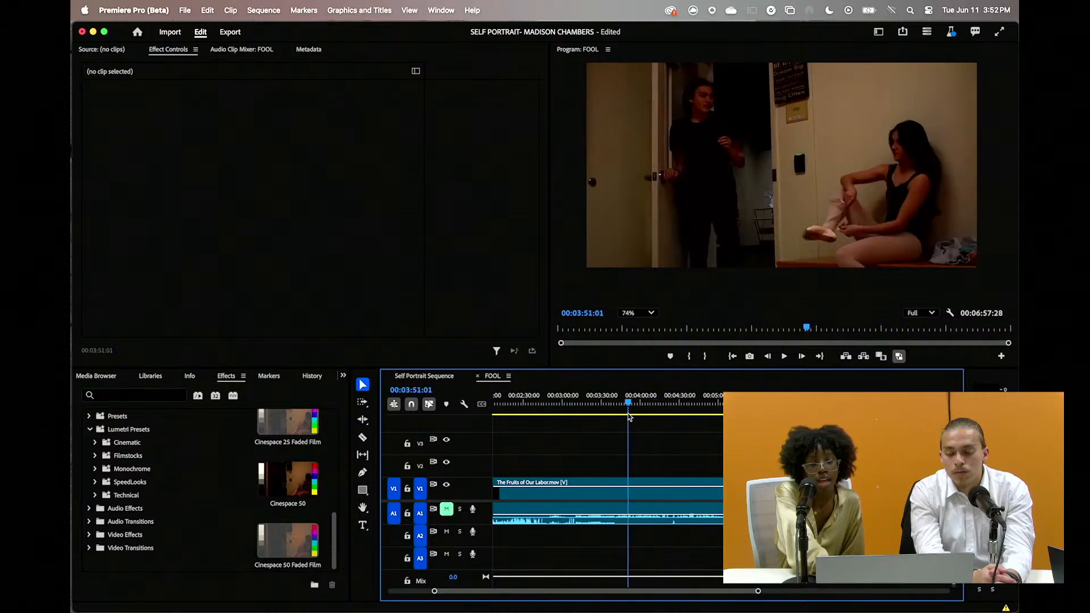
Expand the Cinematic Lumetri presets and select Cinespace 25 Faded Film
{"action": "left_click", "coordinate": [157, 455]}
{"action": "left_click", "coordinate": [151, 444]}
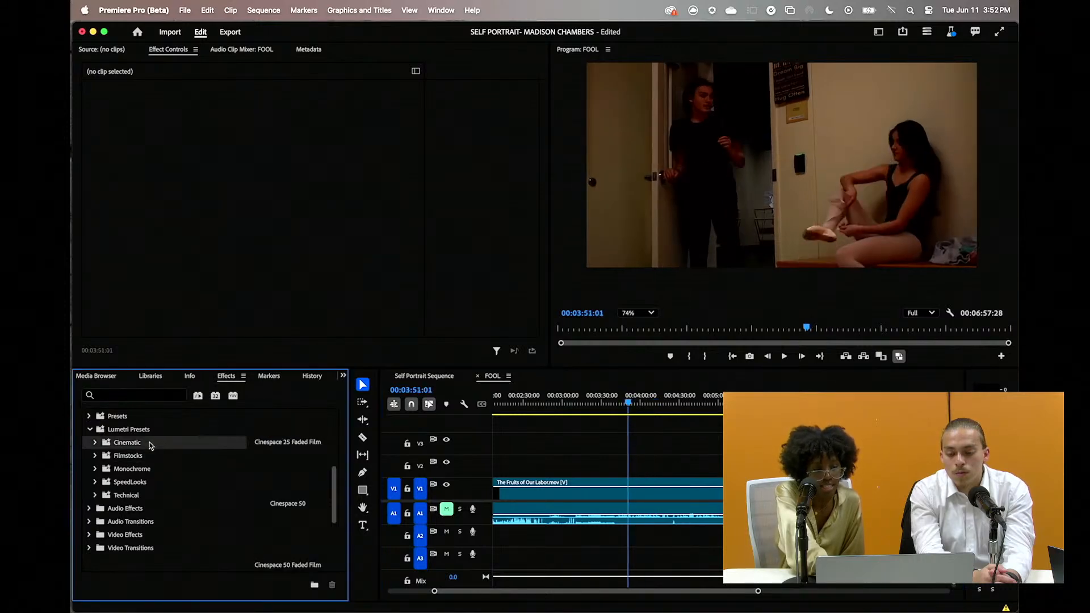
{"action": "left_click", "coordinate": [270, 430]}
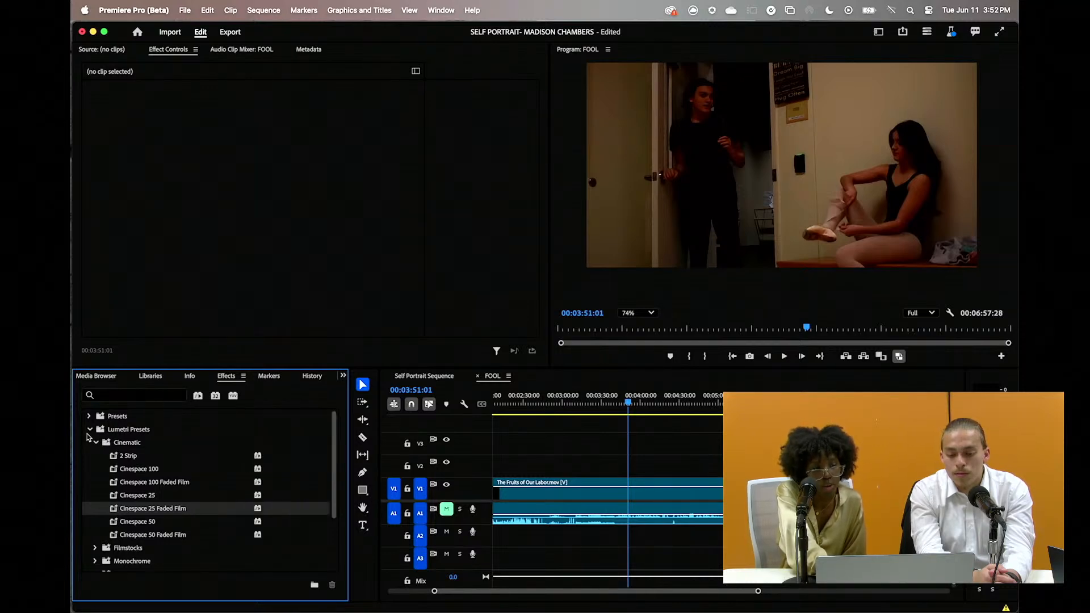
Collapse the Lumetri presets and browse the video effects to find the Noise effect under Noise & Grain
{"action": "left_click", "coordinate": [89, 430]}
{"action": "left_click", "coordinate": [89, 470]}
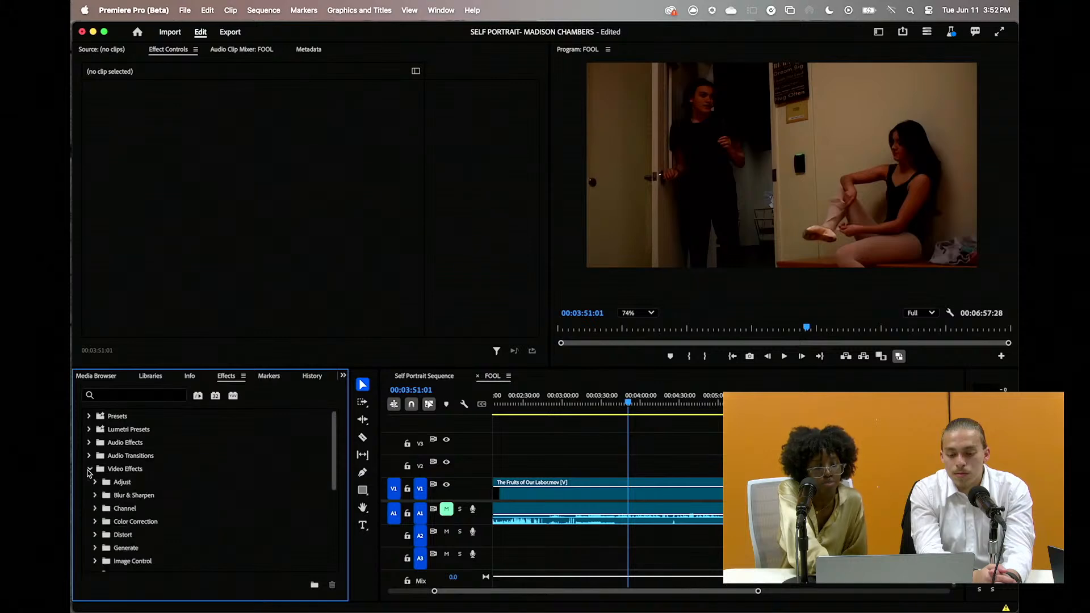
{"action": "scroll", "coordinate": [152, 505], "scroll_direction": "down", "scroll_amount": 2}
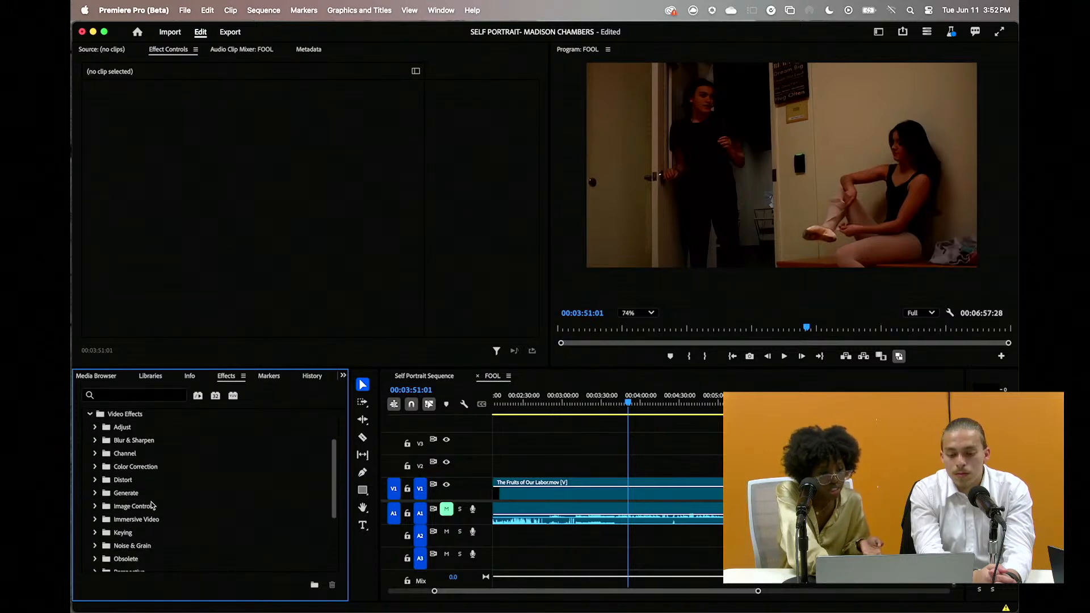
{"action": "scroll", "coordinate": [152, 504], "scroll_direction": "down", "scroll_amount": 2}
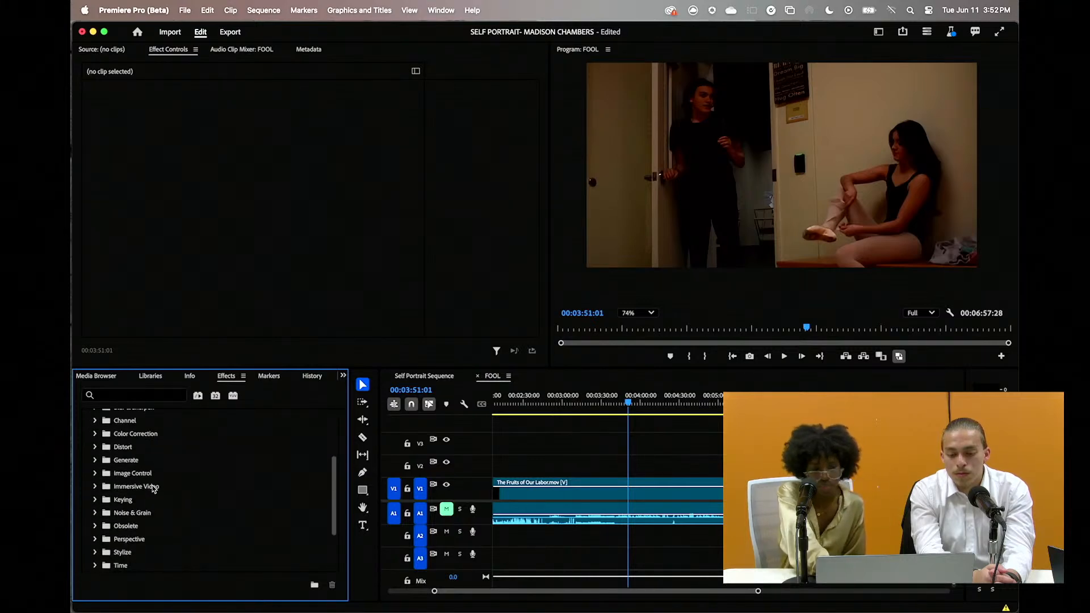
{"action": "scroll", "coordinate": [153, 489], "scroll_direction": "down", "scroll_amount": 2}
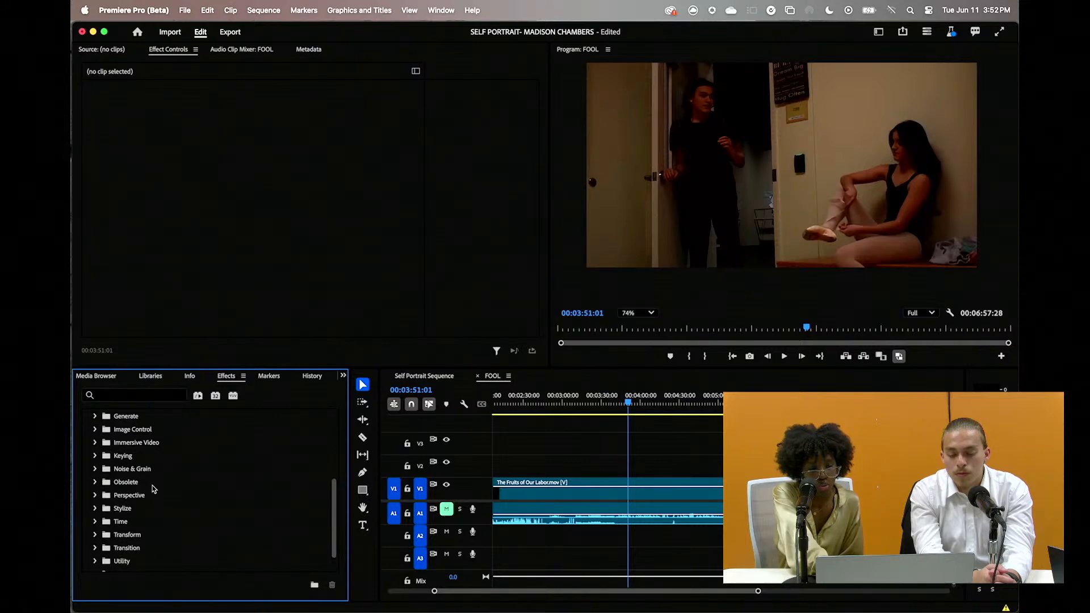
{"action": "left_click", "coordinate": [95, 470]}
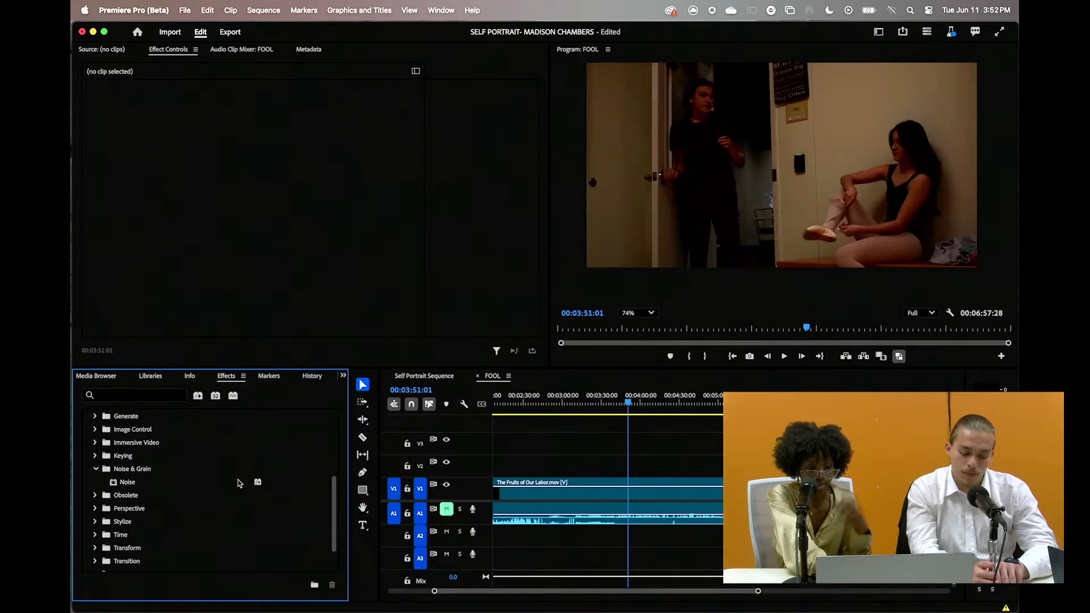
Scrub the Fruits of Our Labor clip back to 00:03:45:29, forward to 00:04:29:01, and back to 00:03:11:10
{"action": "mouse_move", "coordinate": [628, 403]}
{"action": "left_mouse_down"}
{"action": "mouse_move", "coordinate": [603, 403]}
{"action": "mouse_move", "coordinate": [622, 412]}
{"action": "left_mouse_up"}
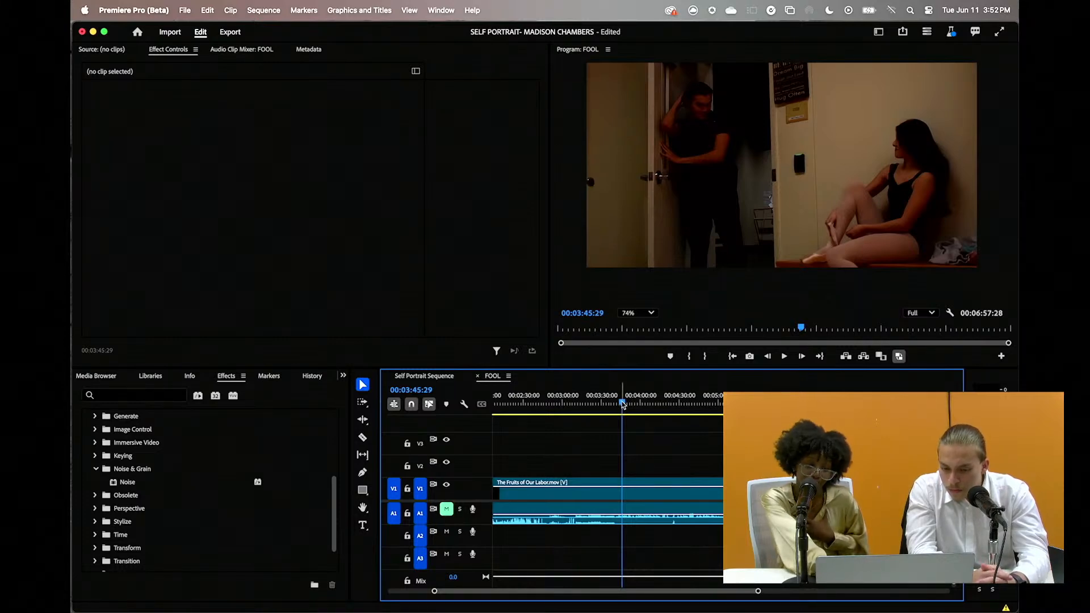
{"action": "left_click_drag", "start_coordinate": [622, 405], "coordinate": [678, 428]}
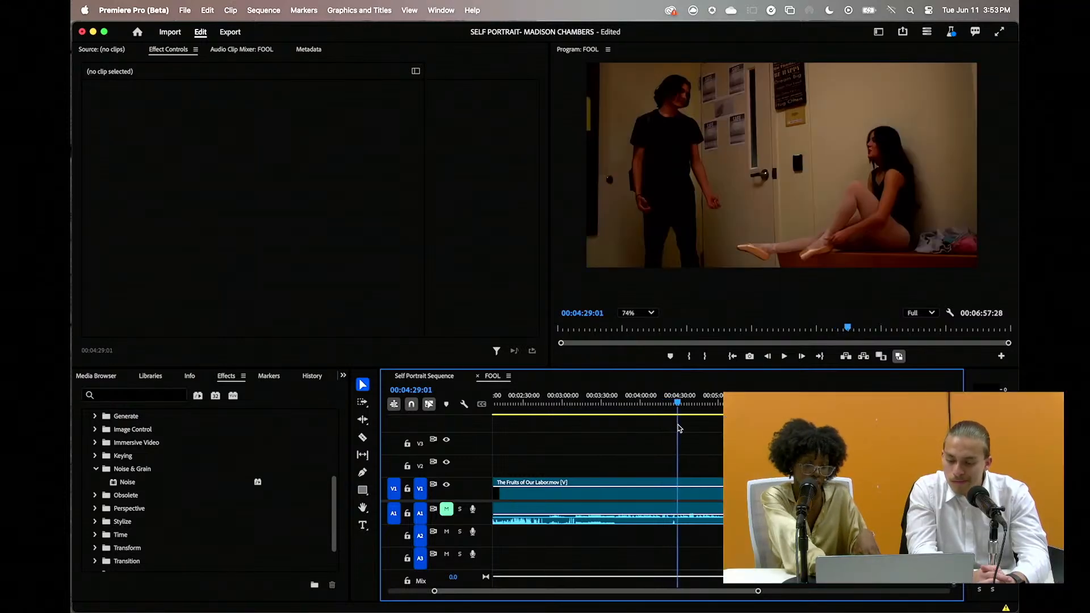
{"action": "left_click_drag", "start_coordinate": [679, 428], "coordinate": [578, 417]}
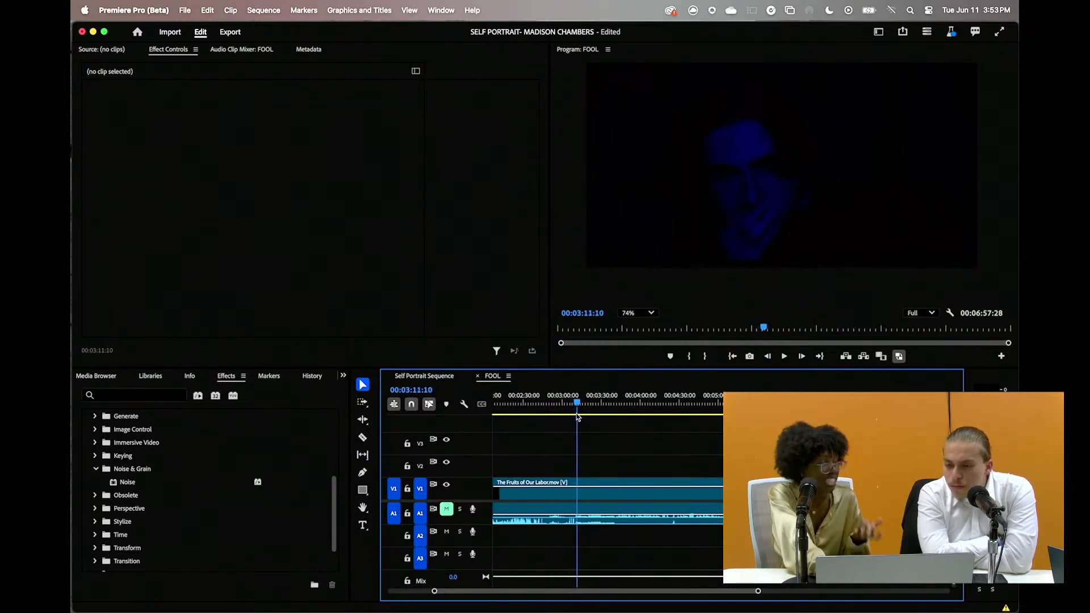
Apply the Noise effect from Noise & Grain to the Fruits of Our Labor clip and show its settings
{"action": "left_click", "coordinate": [163, 484]}
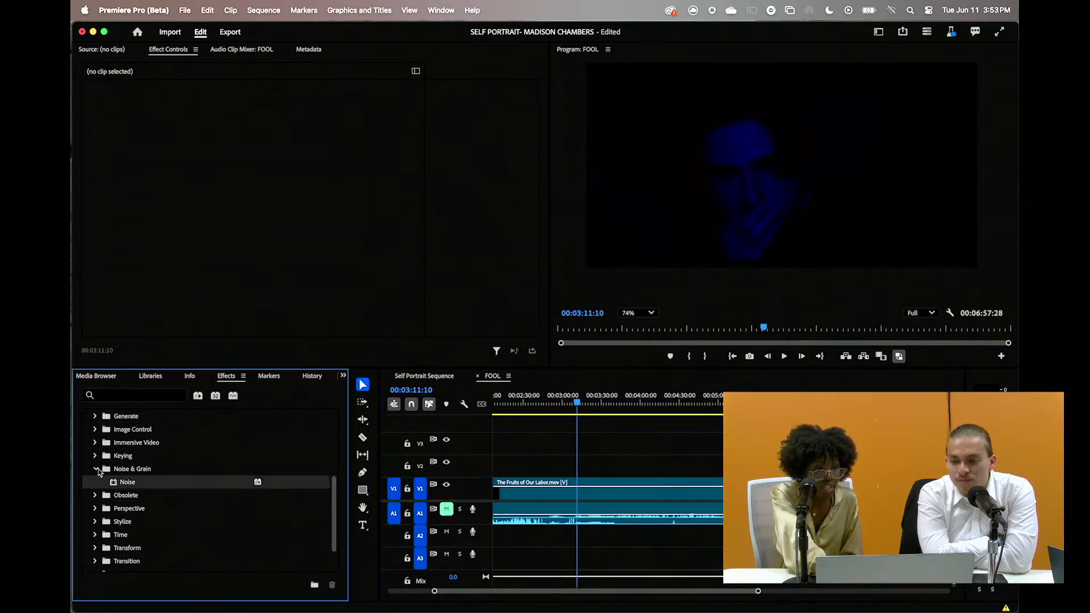
{"action": "left_click", "coordinate": [96, 469]}
{"action": "left_click", "coordinate": [96, 470]}
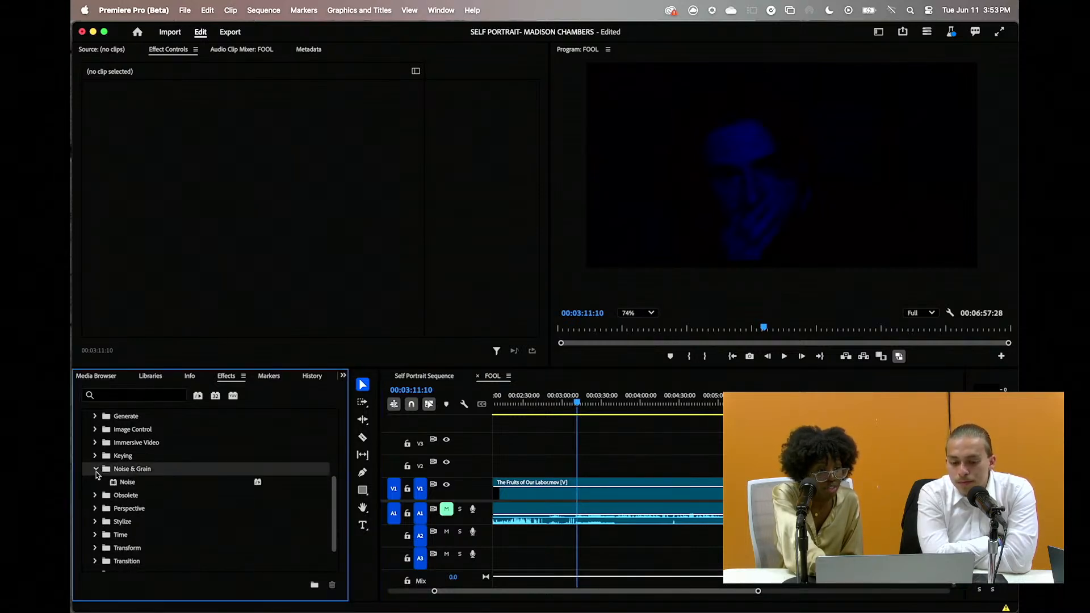
{"action": "left_click", "coordinate": [122, 485]}
{"action": "left_click_drag", "start_coordinate": [133, 491], "coordinate": [522, 487]}
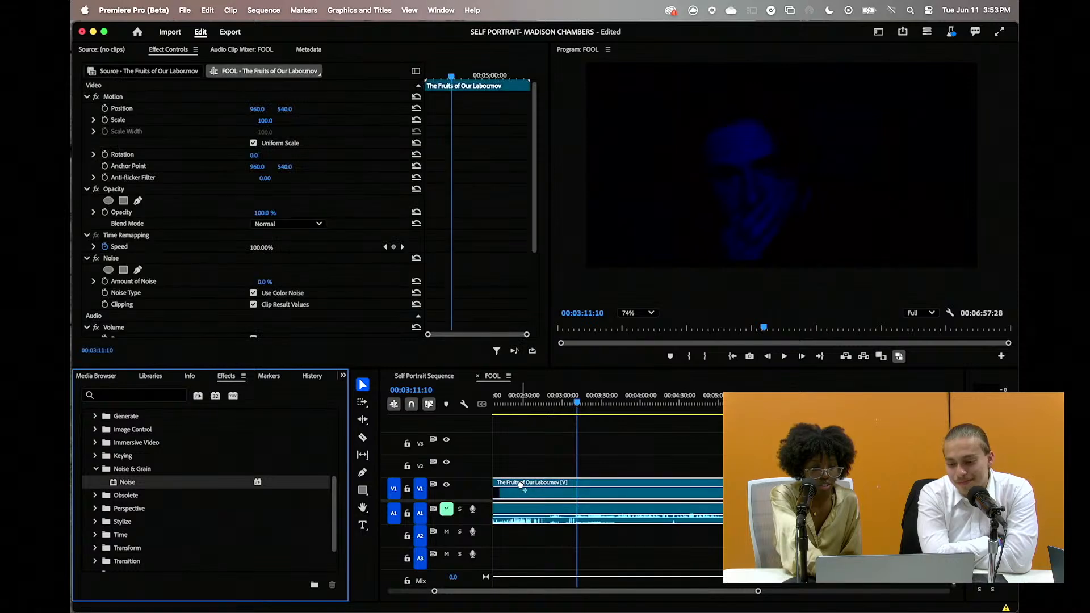
{"action": "scroll", "coordinate": [220, 197], "scroll_direction": "down", "scroll_amount": 3}
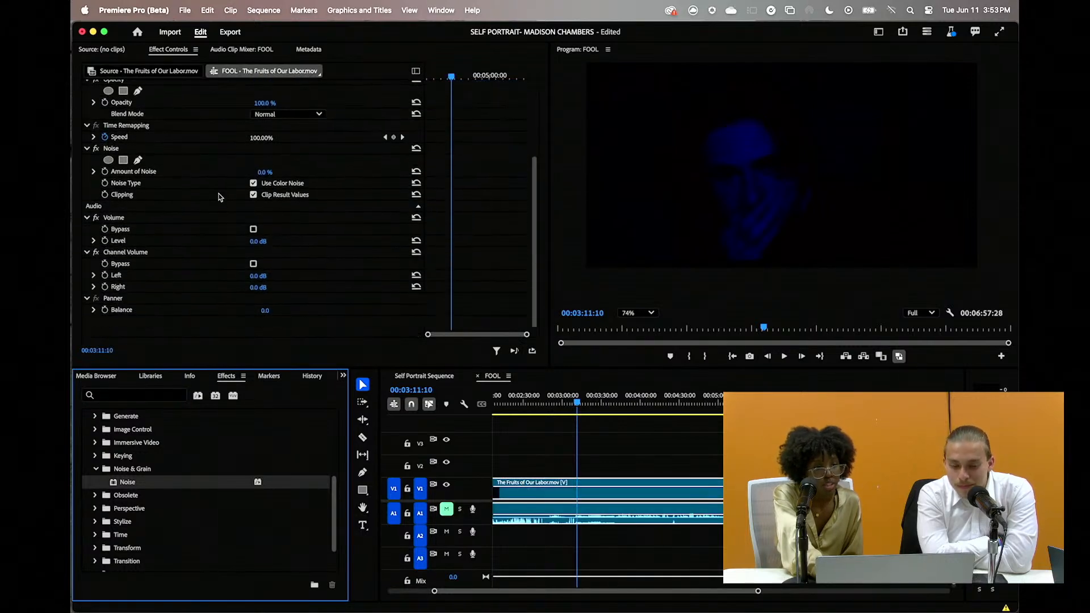
{"action": "scroll", "coordinate": [220, 197], "scroll_direction": "down", "scroll_amount": 1}
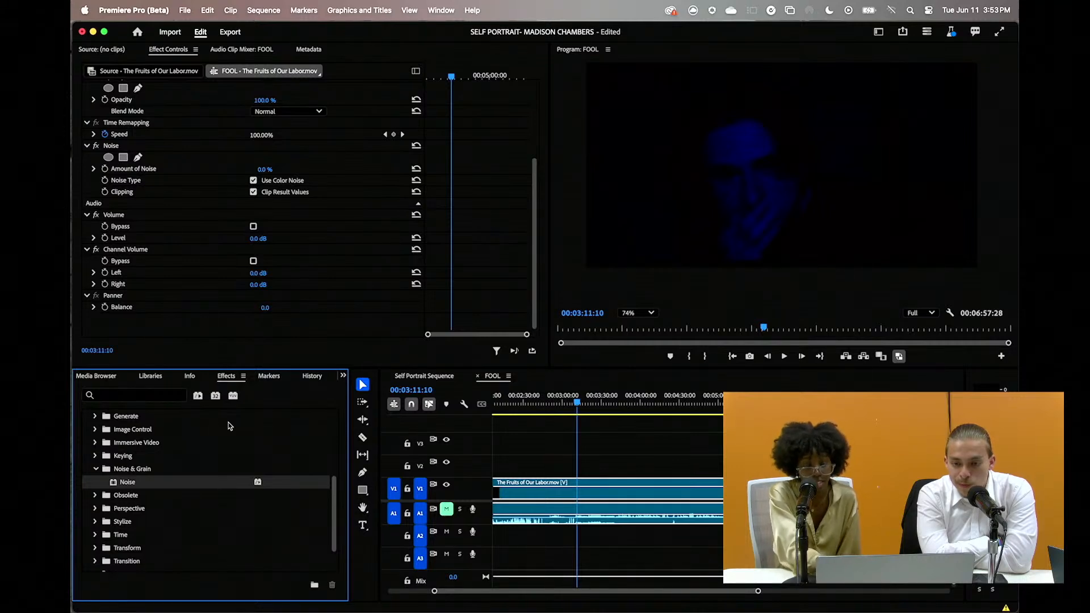
Scrub the Fruits of Our Labor clip from 00:03:13:01 through 00:06:04:28 to 00:06:21:12
{"action": "left_click", "coordinate": [575, 404]}
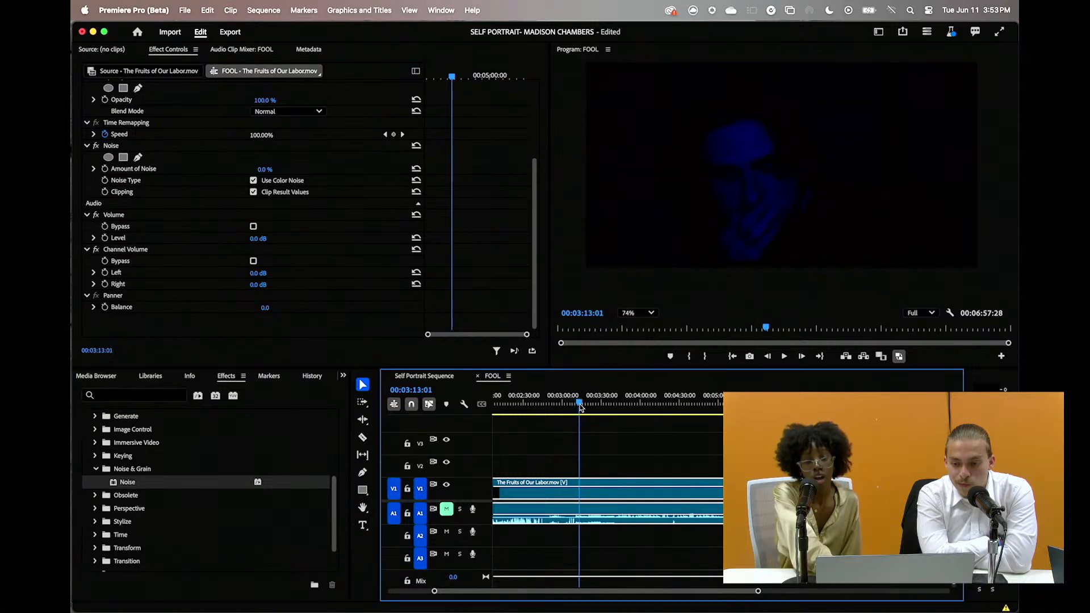
{"action": "left_click_drag", "start_coordinate": [574, 406], "coordinate": [801, 472]}
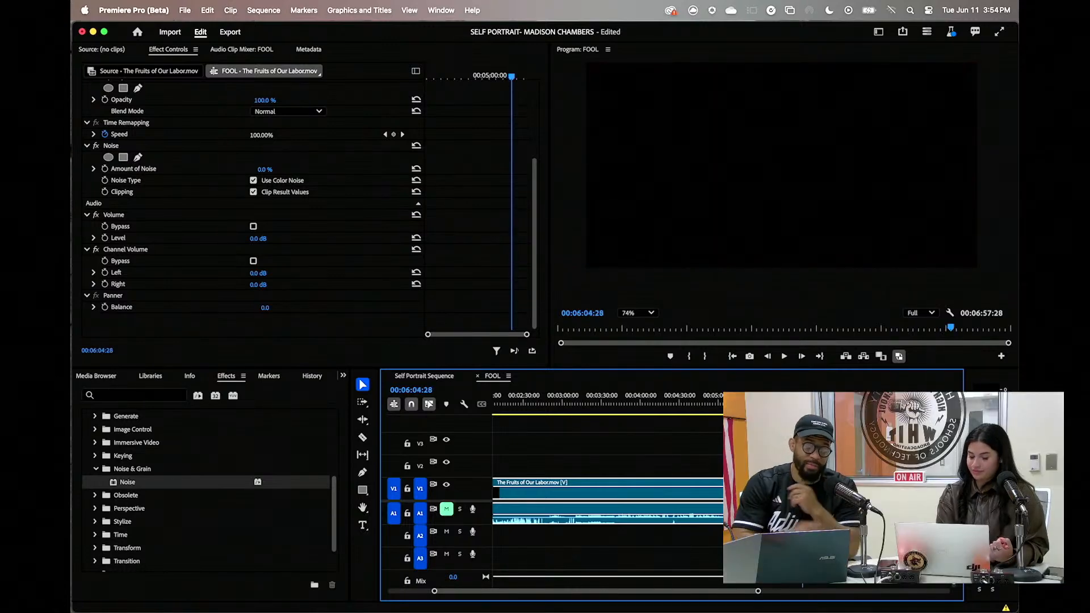
{"action": "mouse_move", "coordinate": [803, 401]}
{"action": "left_mouse_down"}
{"action": "mouse_move", "coordinate": [760, 401]}
{"action": "mouse_move", "coordinate": [824, 401]}
{"action": "left_mouse_up"}
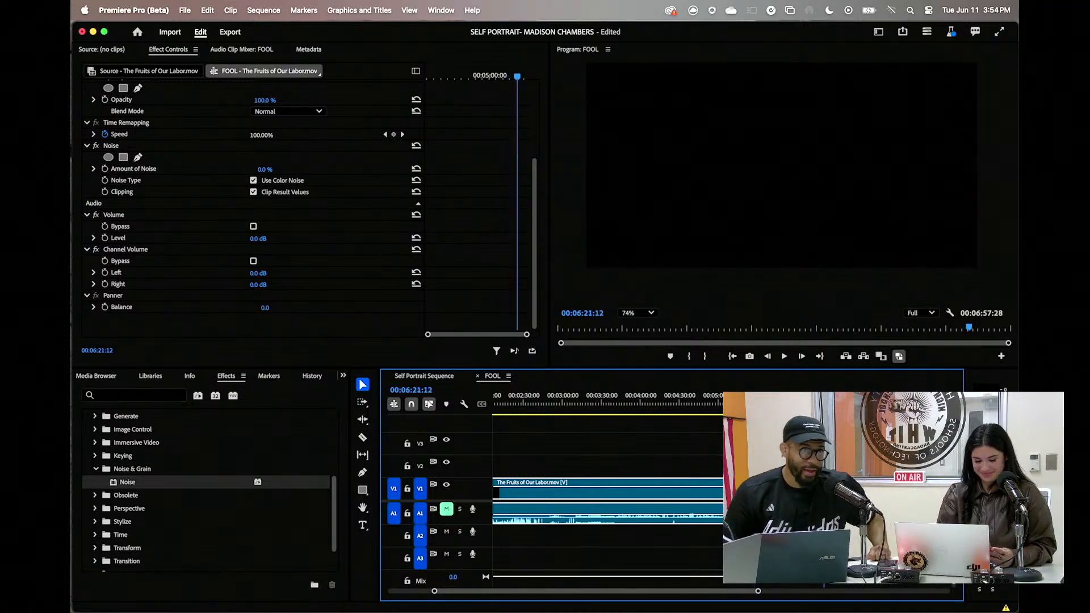